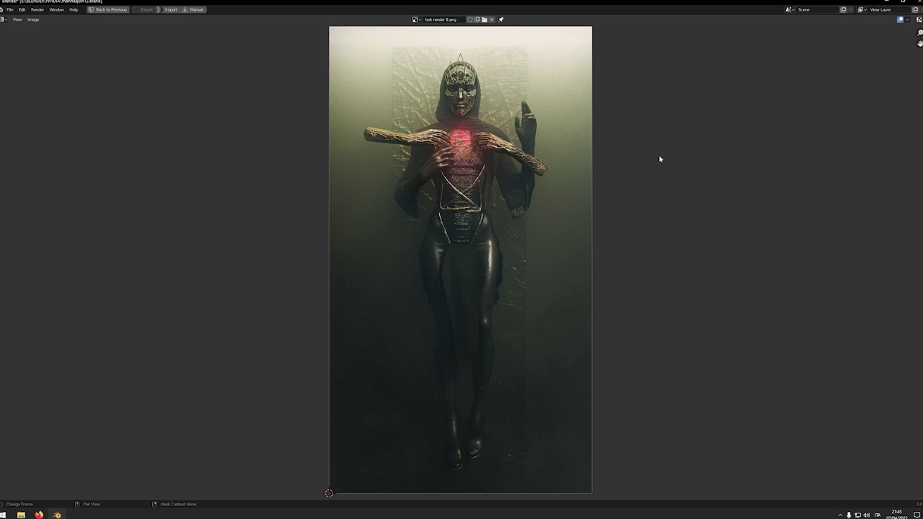
Show the monolith scene in Rendered shading and examine it from outside the camera view alongside the test render
key("ctrl+space")
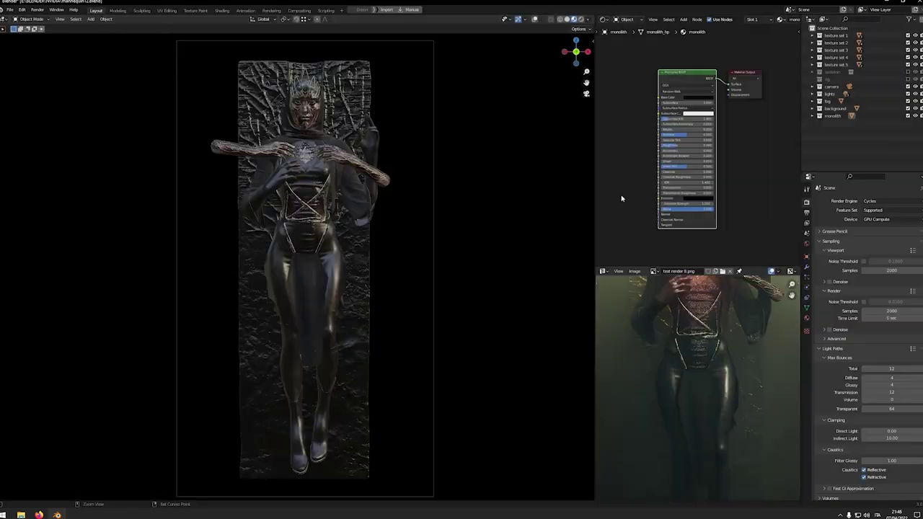
key("z")
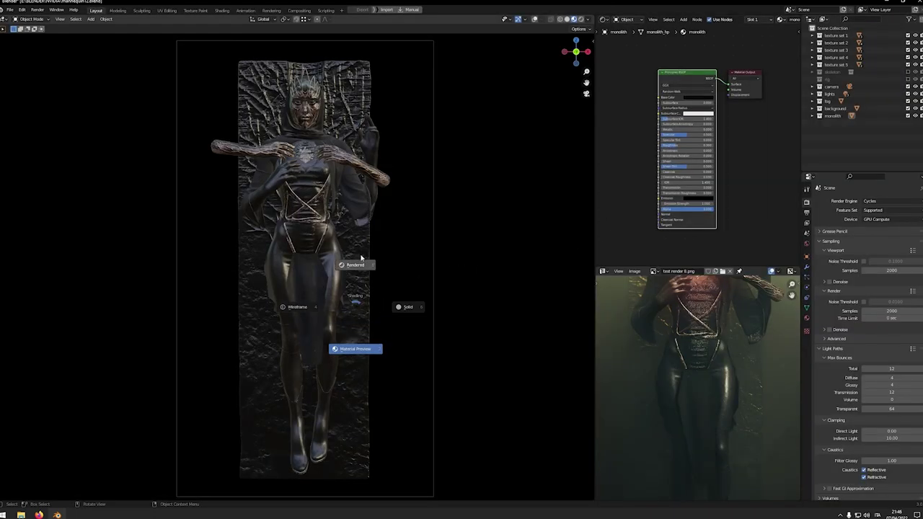
left_click(361, 259)
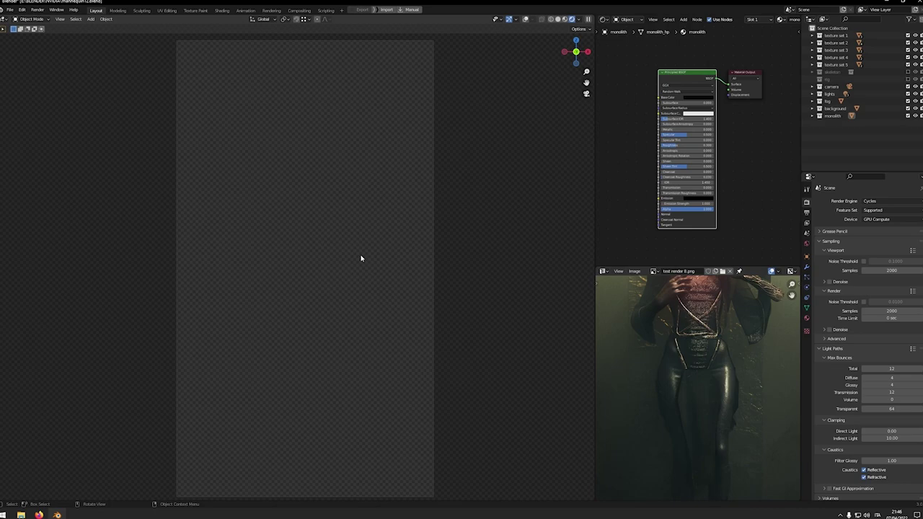
scroll(721, 337, "down", 4)
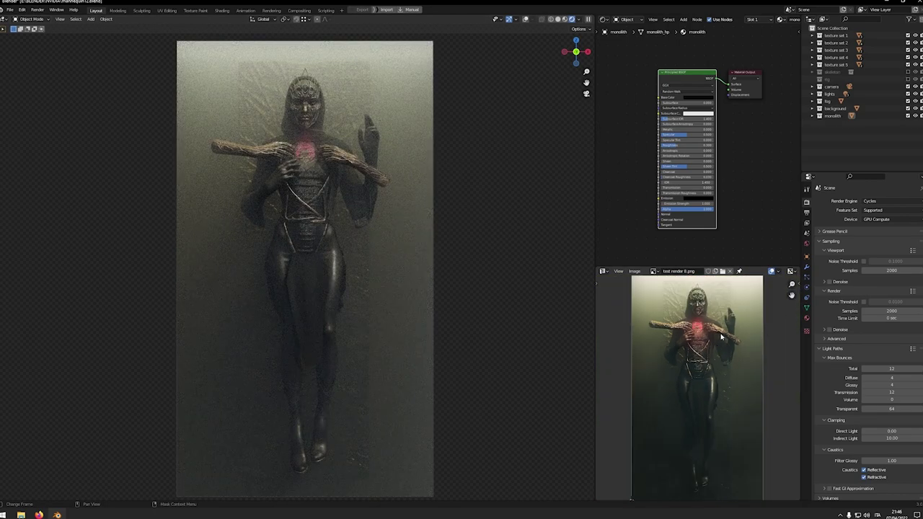
middle_click_drag(402, 255, 344, 251, "shift")
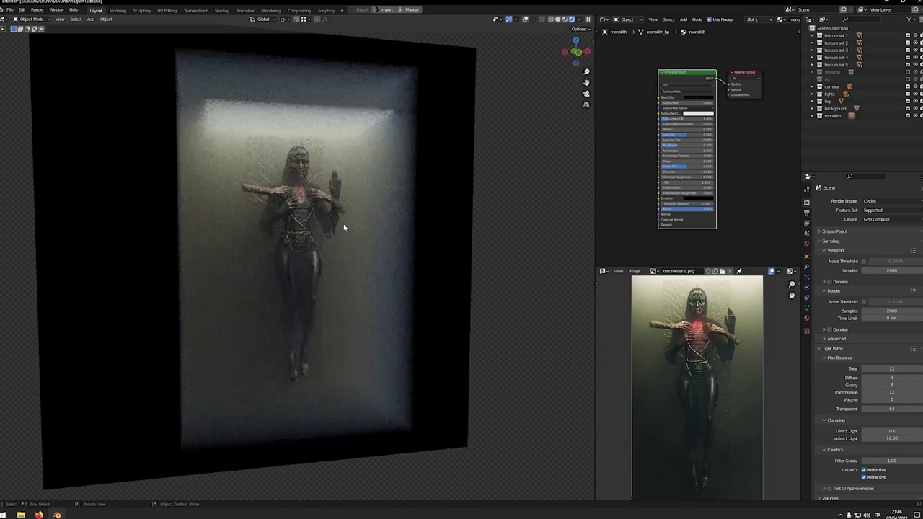
key("KP_0")
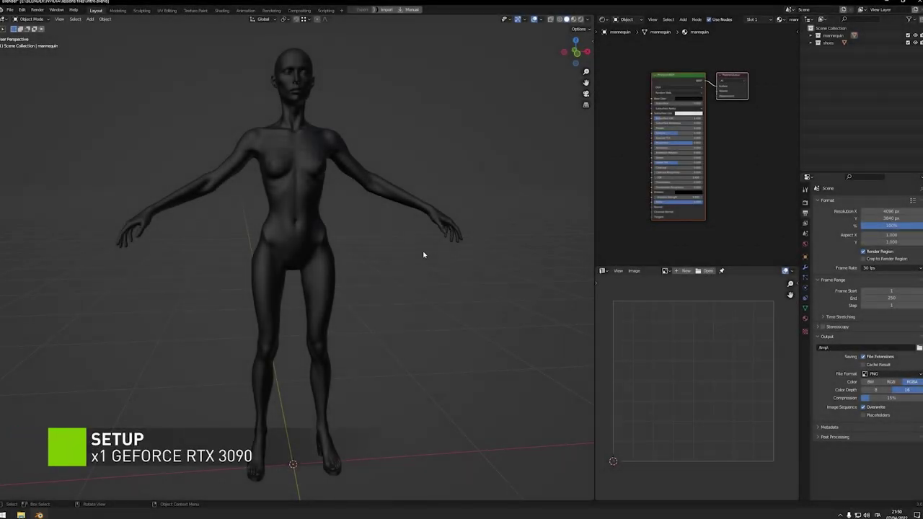
Hide the mannequin and select the high-heel sole so the shoe can be viewed on its own
mouse_move(422, 255)
middle_mouse_down()
mouse_move(379, 259)
mouse_move(414, 255)
mouse_move(415, 245)
middle_mouse_up()
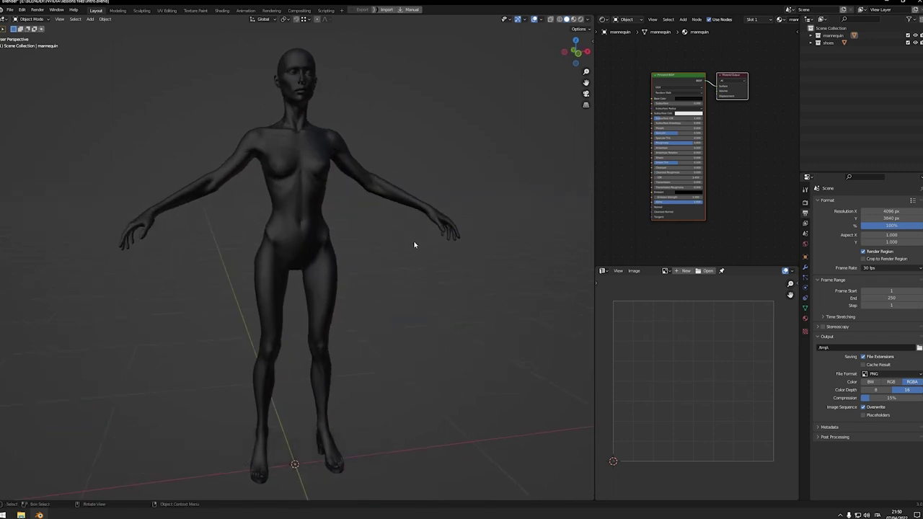
middle_click_drag(415, 245, 347, 288)
left_click(393, 203)
scroll(349, 316, "up", 8)
left_click(356, 334)
scroll(373, 362, "down", 3)
middle_click_drag(355, 334, 393, 271)
left_click(367, 289)
key("h")
left_click(365, 283)
scroll(332, 264, "up", 4)
middle_click_drag(393, 271, 300, 300, "shift")
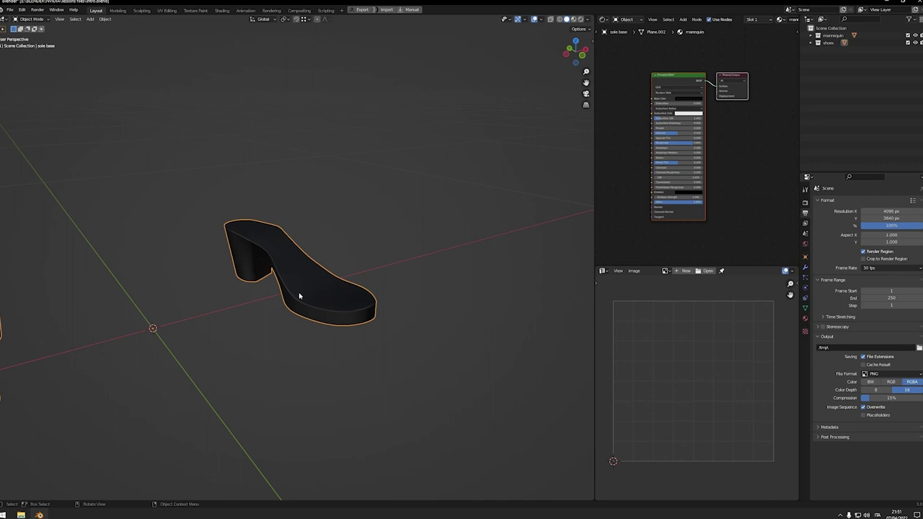
Examine the shoe sole's base mesh in Edit Mode and its modifier stack
key("Tab")
scroll(340, 315, "up", 3)
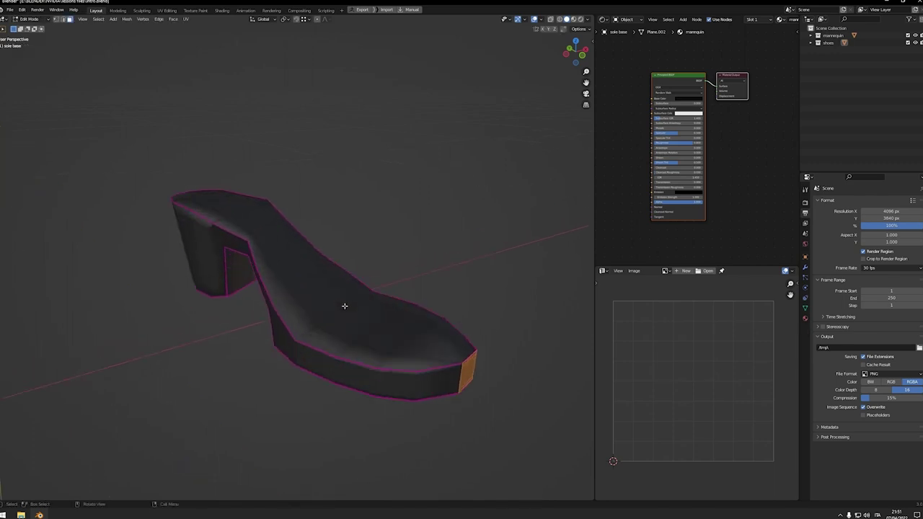
key("Tab")
middle_click_drag(347, 303, 418, 303)
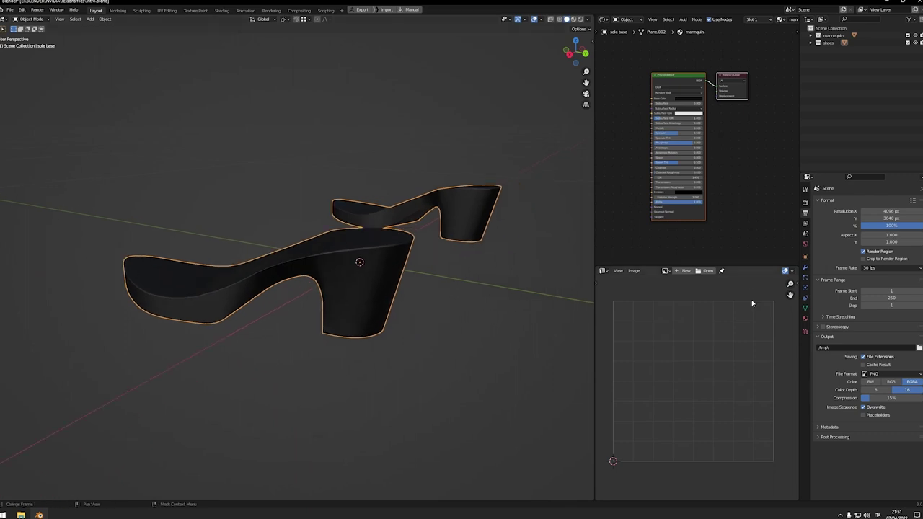
left_click(805, 269)
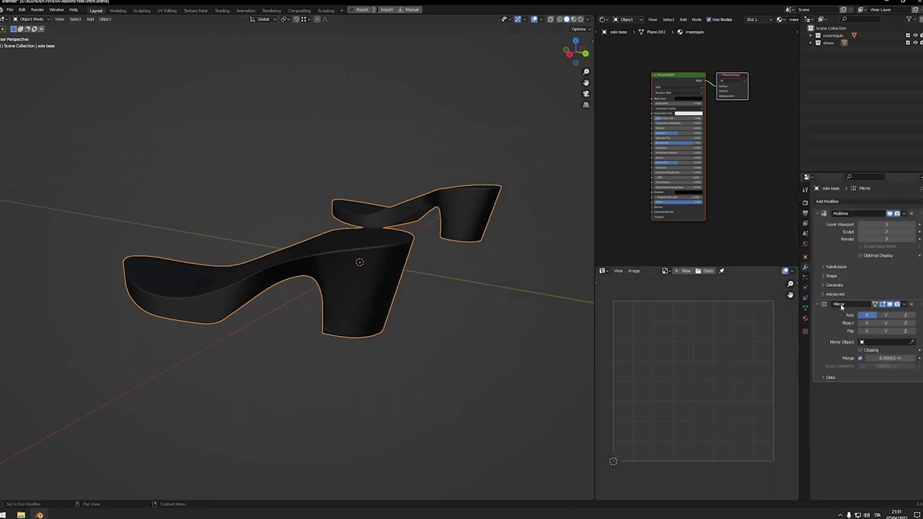
Unhide the mannequin and make its body the only selected object
middle_click_drag(381, 288, 414, 301)
key("alt+h")
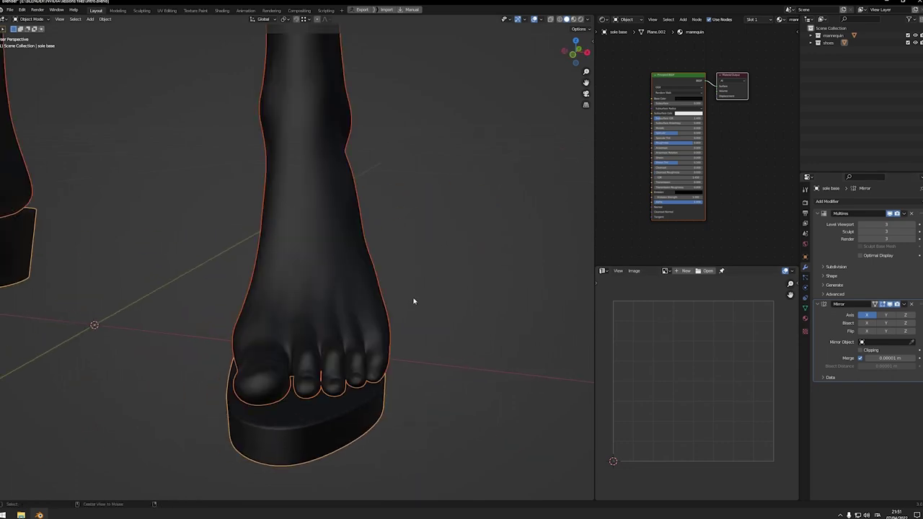
scroll(414, 300, "down", 10)
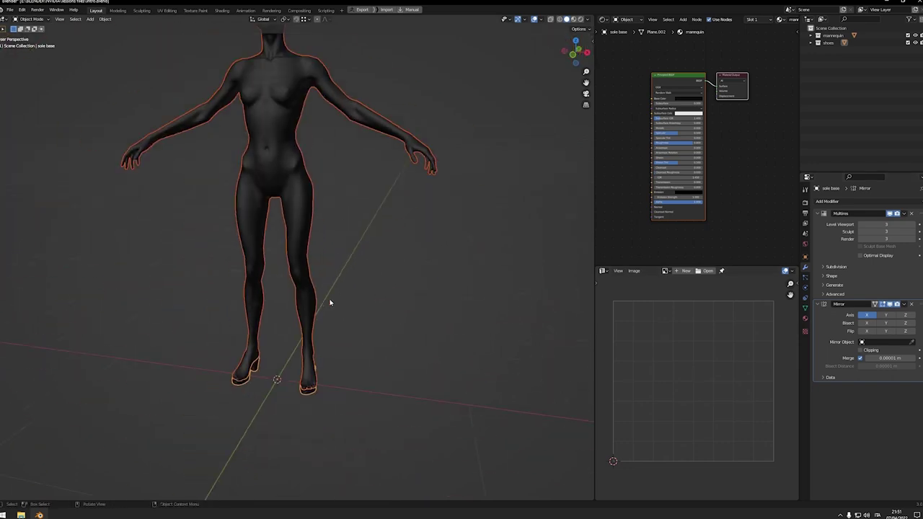
left_click(308, 257)
middle_click_drag(310, 257, 375, 333)
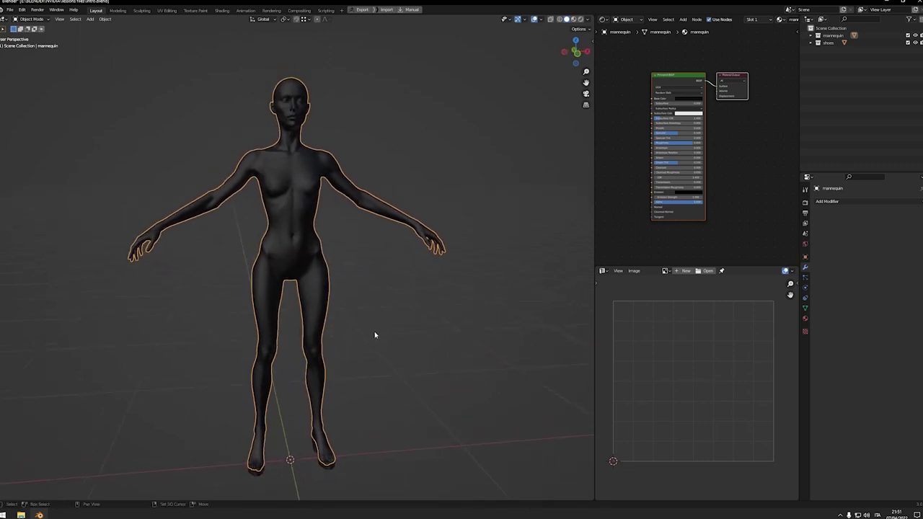
Export only the selected mannequin as a Wavefront file named mannequin.obj on the Desktop
left_click(11, 10)
mouse_move(21, 115)
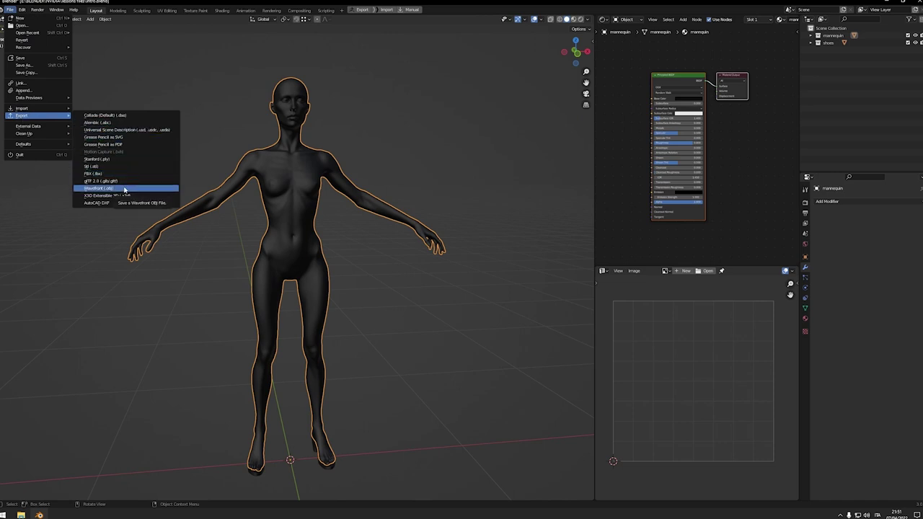
left_click(124, 189)
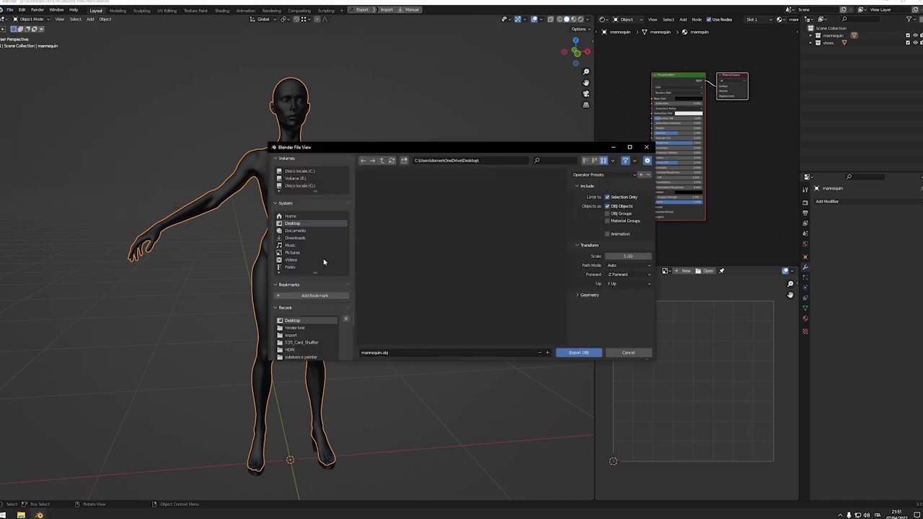
left_click(367, 353)
key("Return")
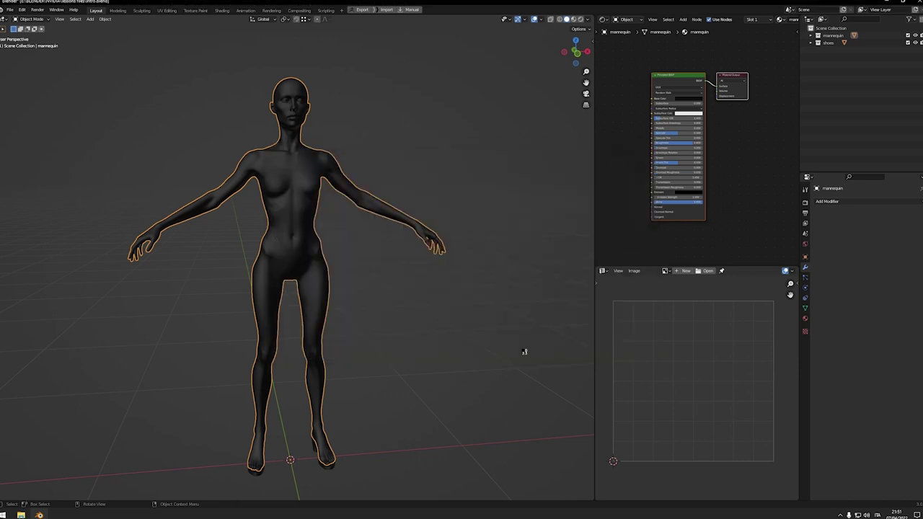
middle_click_drag(465, 314, 443, 297)
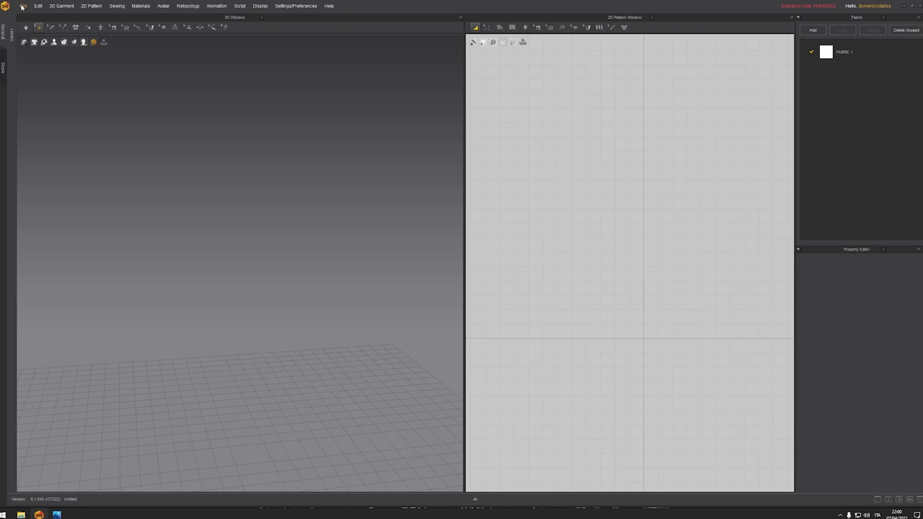
Switch to Marvelous Designer and import mannequin.obj from the Desktop as an avatar, using Auto Scale
left_click(22, 7)
mouse_move(24, 29)
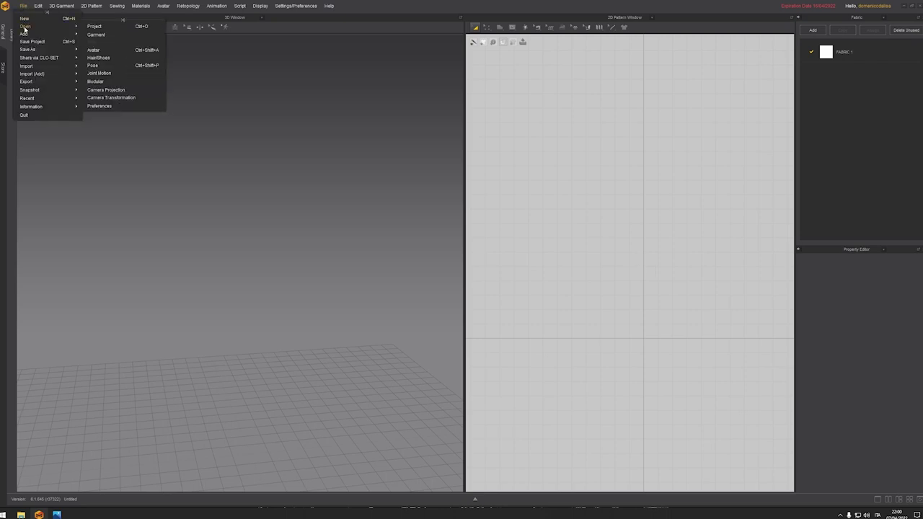
mouse_move(26, 68)
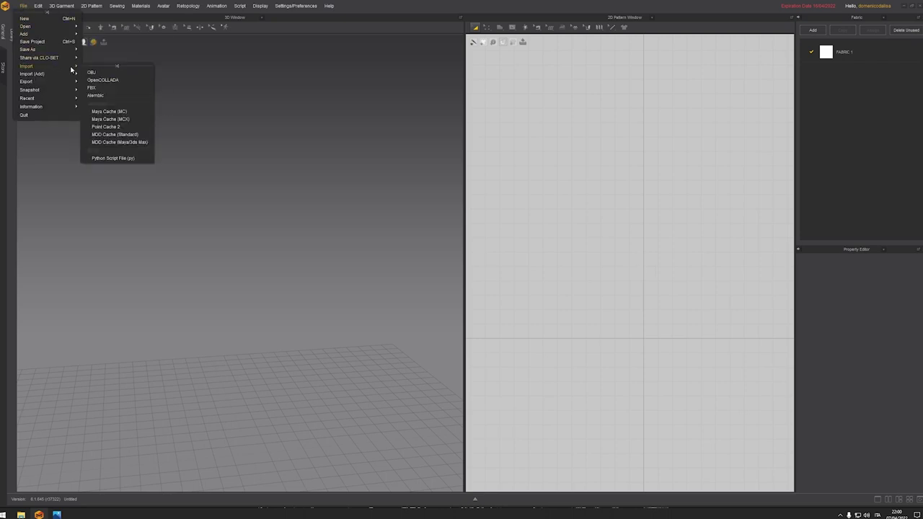
left_click(95, 74)
left_click(110, 59)
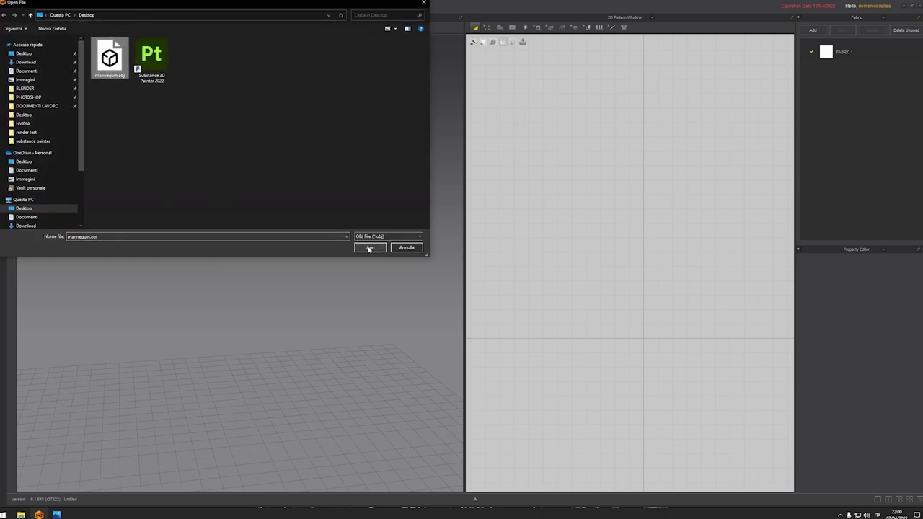
left_click(370, 248)
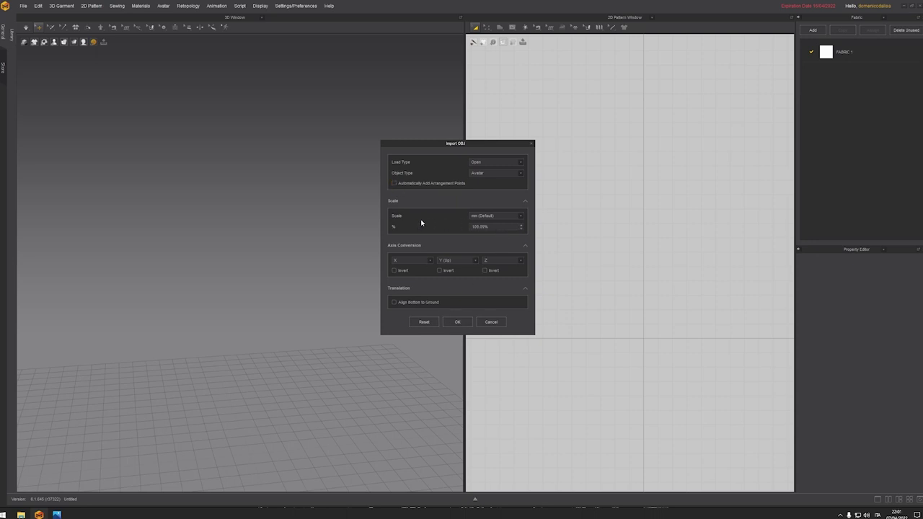
left_click(519, 217)
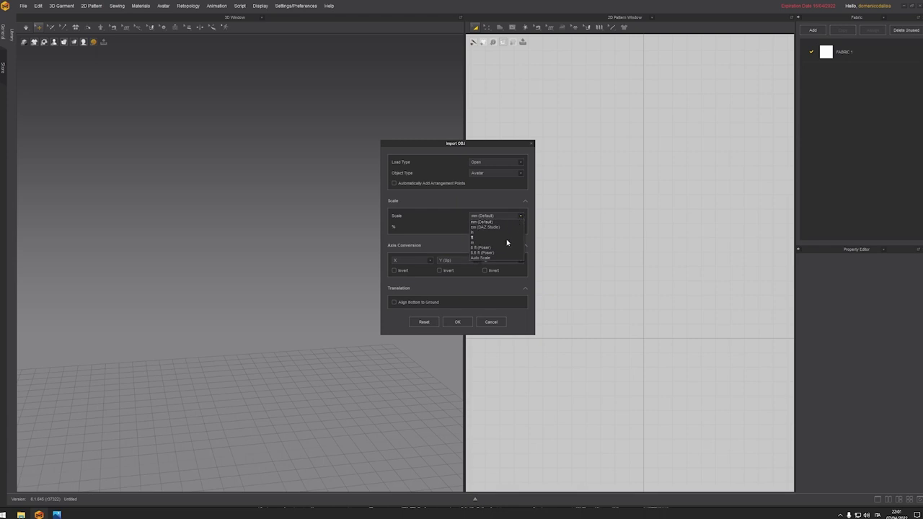
left_click(487, 259)
left_click(457, 322)
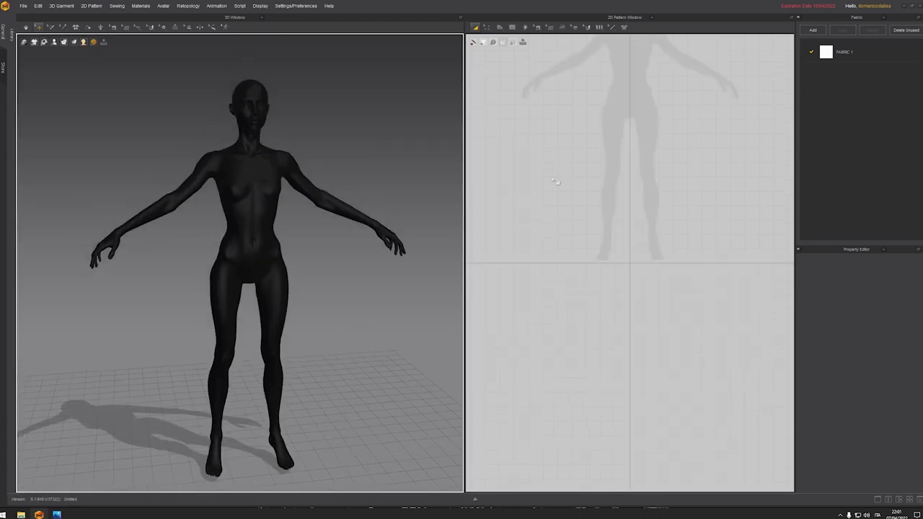
Examine the imported avatar from the back and front, including its legs and raised feet
right_click_drag(380, 283, 245, 348)
scroll(245, 348, "up", 2)
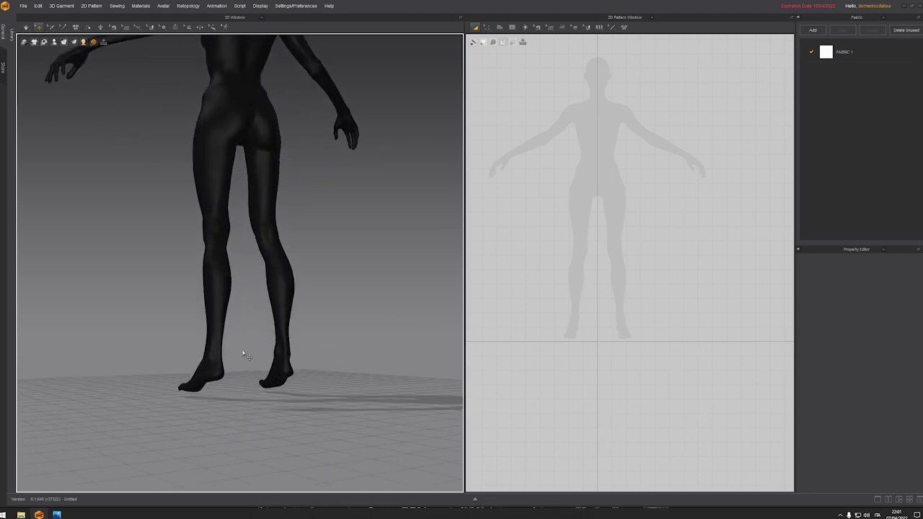
middle_click_drag(246, 348, 279, 270)
right_click_drag(279, 270, 334, 251)
middle_click_drag(334, 250, 305, 344)
right_click_drag(305, 344, 306, 310)
scroll(303, 292, "up", 2)
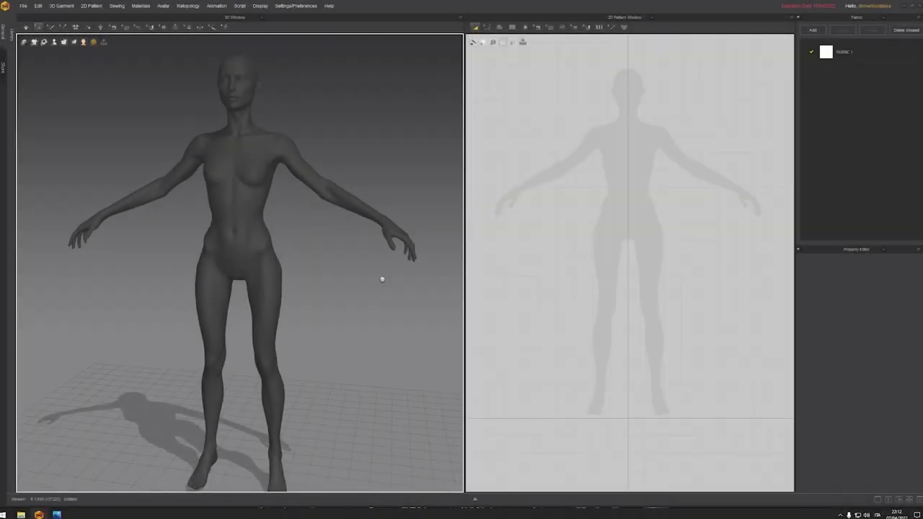
middle_click_drag(382, 273, 376, 270)
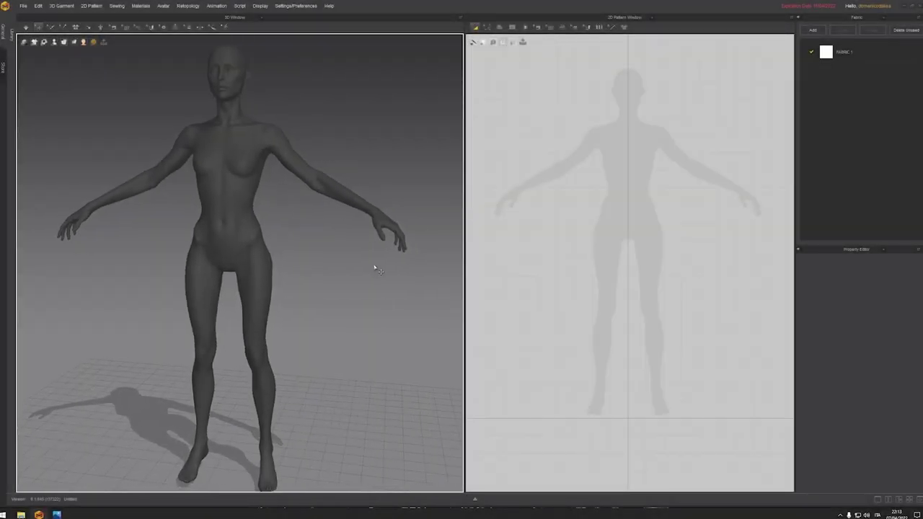
scroll(376, 269, "down", 1)
mouse_move(377, 268)
right_mouse_down()
mouse_move(372, 279)
mouse_move(365, 268)
mouse_move(375, 274)
right_mouse_up()
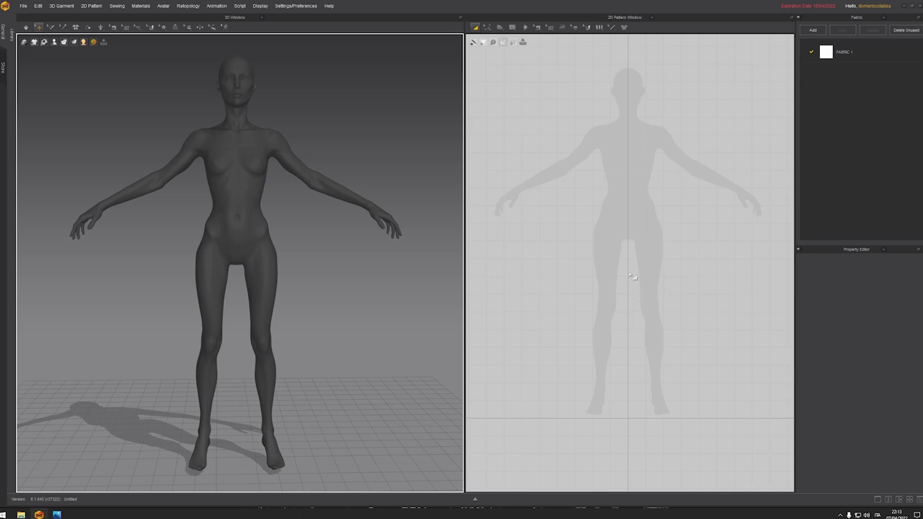
Draw a closed Polygon pattern over one half of the avatar, from the neck along the outer body to the ankle and up the inner leg
left_click(502, 28)
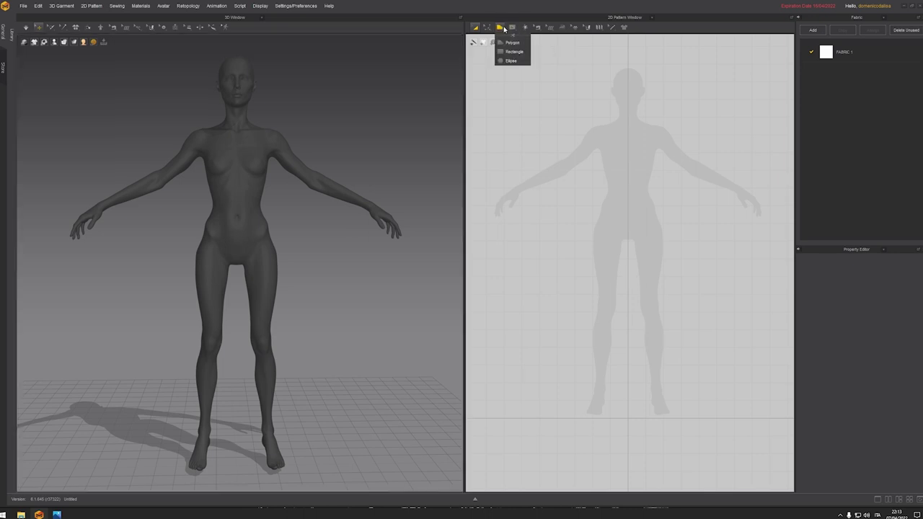
left_click(511, 43)
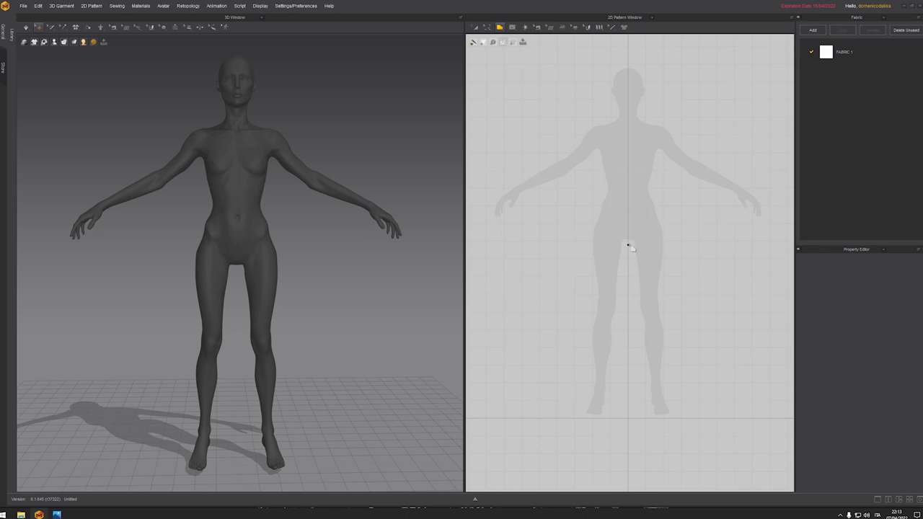
left_click(628, 244)
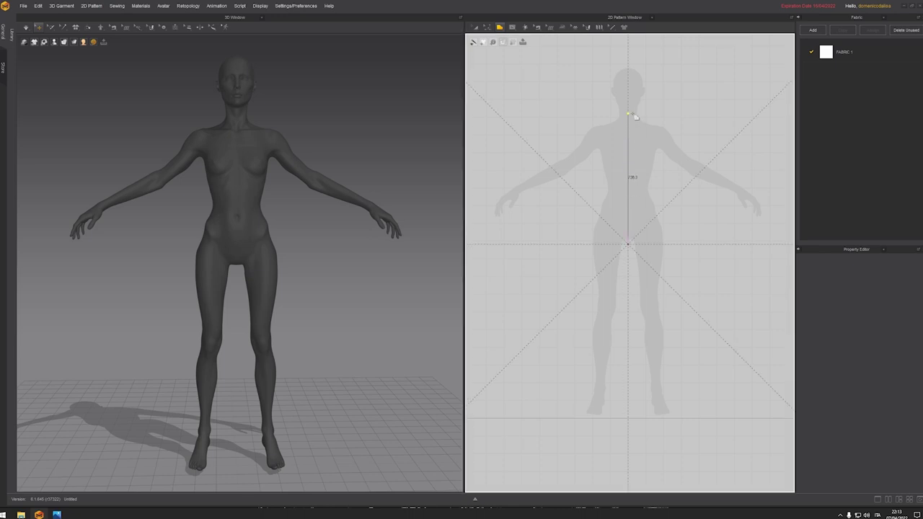
left_click(628, 114)
left_click(603, 121)
left_click(598, 155)
left_click(602, 186)
left_click(598, 206)
left_click(588, 238)
left_click(588, 250)
left_click(595, 289)
left_click(589, 346)
left_click(591, 380)
left_click(591, 390)
left_click(610, 390)
left_click(610, 367)
left_click(614, 351)
left_click(616, 333)
left_click(617, 320)
left_click(619, 296)
left_click(620, 279)
left_click(624, 252)
scroll(623, 252, "up", 7)
left_click(628, 221)
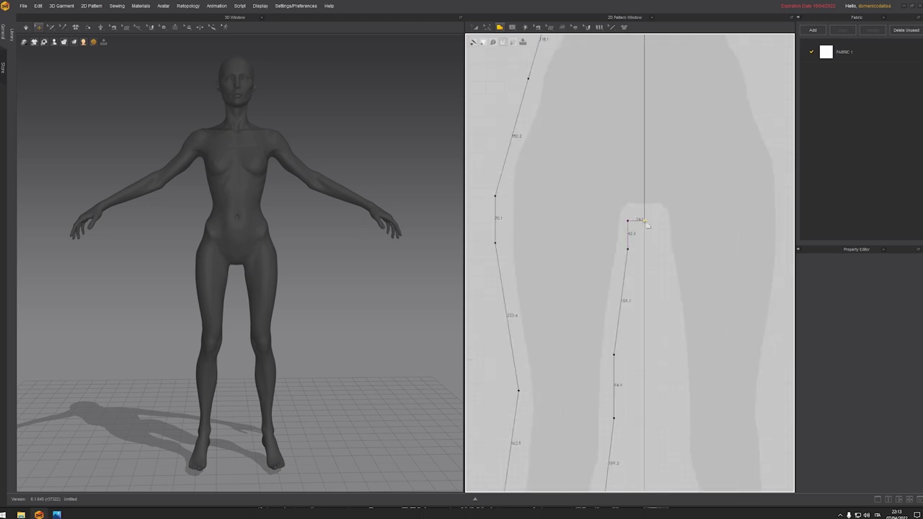
left_click(645, 220)
Convert the middle point of the pattern's neck-to-shoulder edge into a curve point
scroll(592, 266, "down", 8)
scroll(598, 147, "up", 6)
middle_click_drag(569, 209, 565, 222)
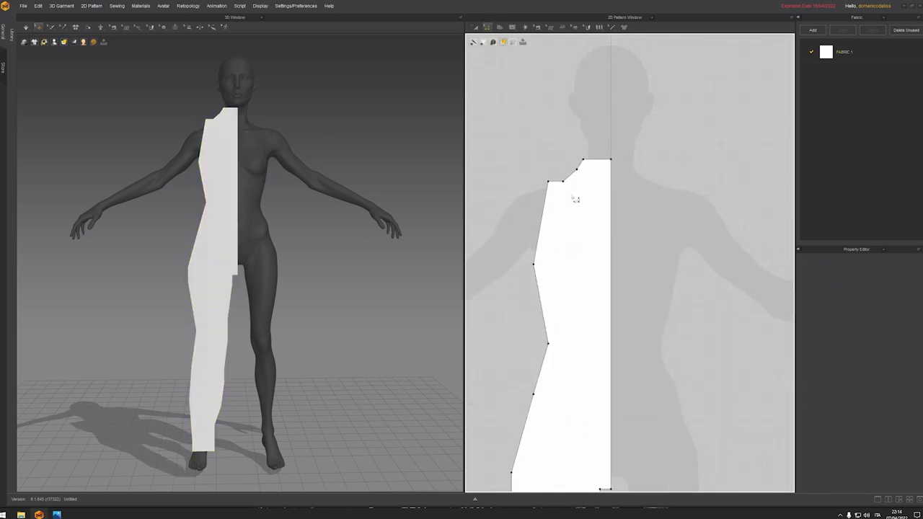
left_click(575, 191)
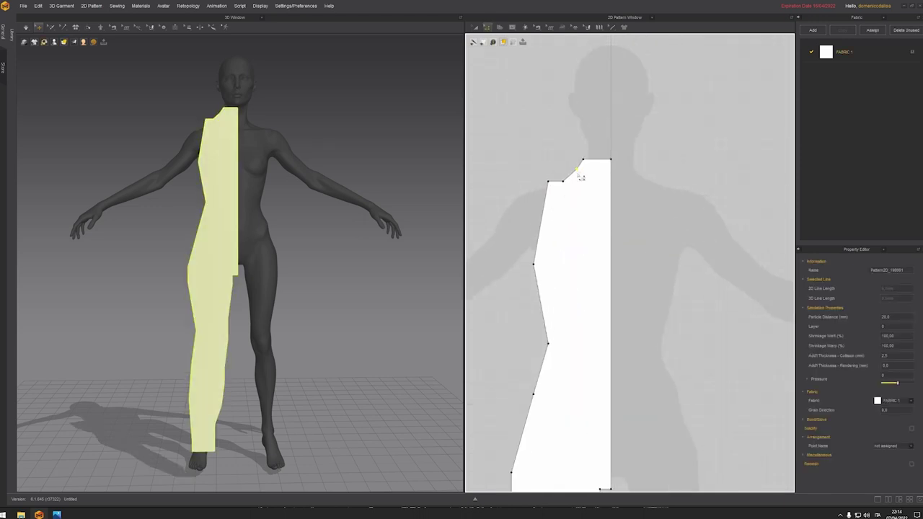
right_click(579, 171)
left_click(599, 197)
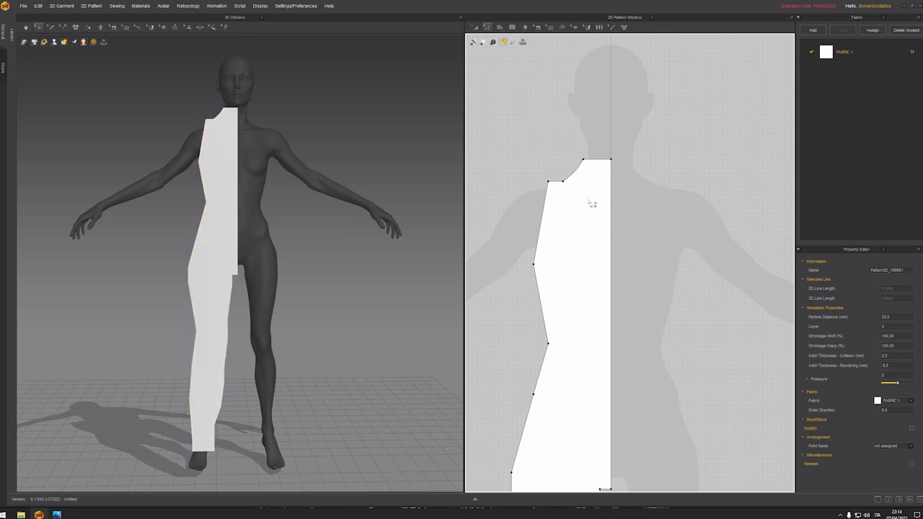
Smooth the pattern's outer edge from waist to ankle with curve points and delete the surplus point at the crotch
middle_click_drag(558, 334, 607, 171)
middle_click_drag(575, 439, 575, 200)
left_click(559, 340)
right_click(566, 275)
left_click(583, 305)
left_click(611, 398)
left_click(630, 311, "shift")
left_click(631, 281, "shift")
key("Delete")
scroll(647, 108, "up", 2)
Curve the armhole inward and raise the top of the neck on the half pattern using Edit Curve Point
left_click(488, 27)
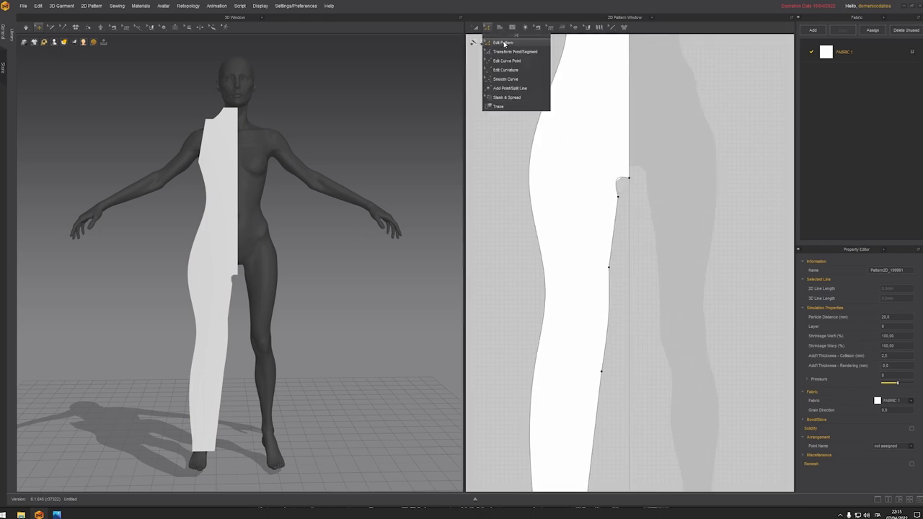
left_click(507, 62)
middle_click_drag(577, 72, 592, 167)
left_click_drag(583, 167, 601, 160)
left_click_drag(660, 69, 660, 57)
scroll(618, 173, "down", 4)
middle_click_drag(618, 173, 626, 73)
scroll(628, 327, "up", 3)
left_click(630, 328)
scroll(628, 328, "down", 5)
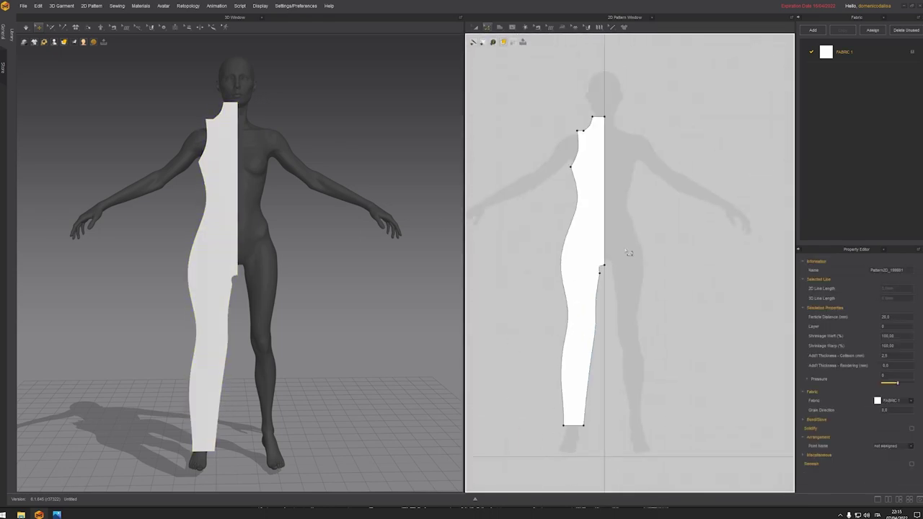
Unfold the half pattern across its straight center edge into a full bodysuit front
left_click(606, 207)
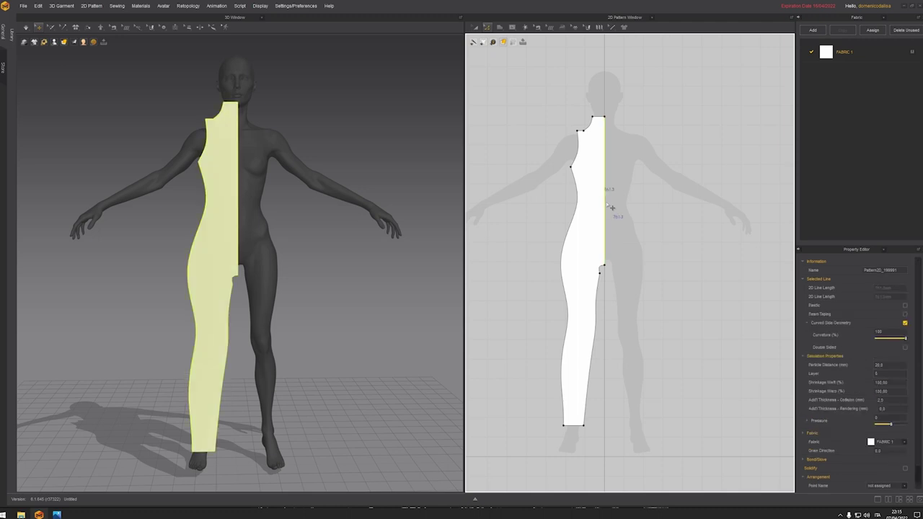
right_click(607, 204)
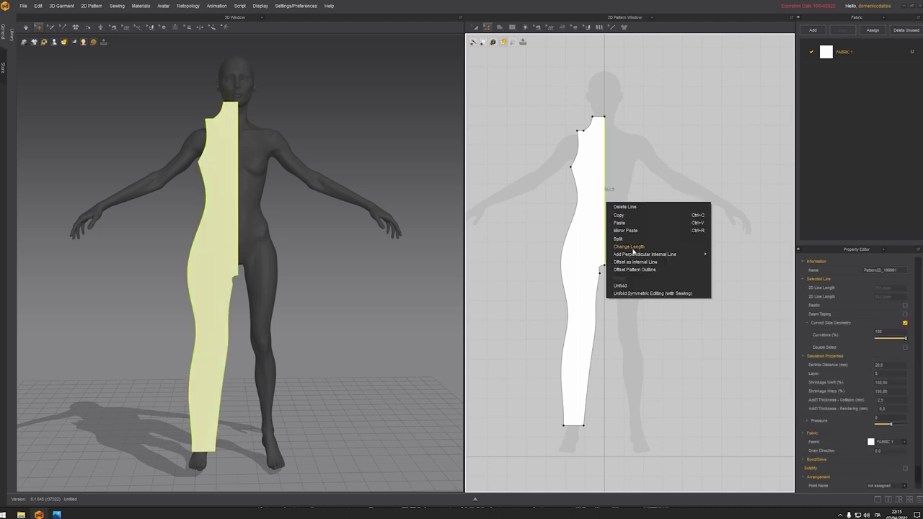
left_click(645, 286)
left_click(629, 236)
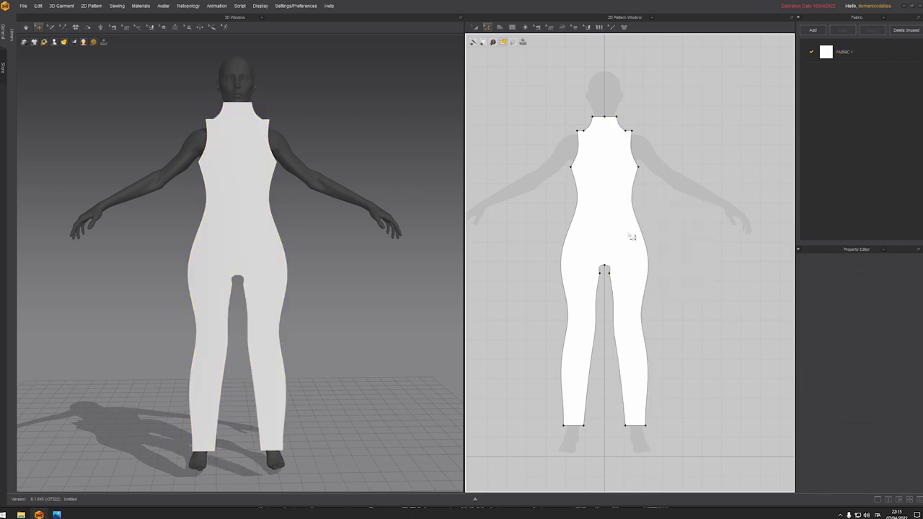
Copy the full bodysuit pattern and paste the duplicate beside the original in the 2D Pattern window
left_click(620, 215)
right_click_drag(346, 240, 305, 255)
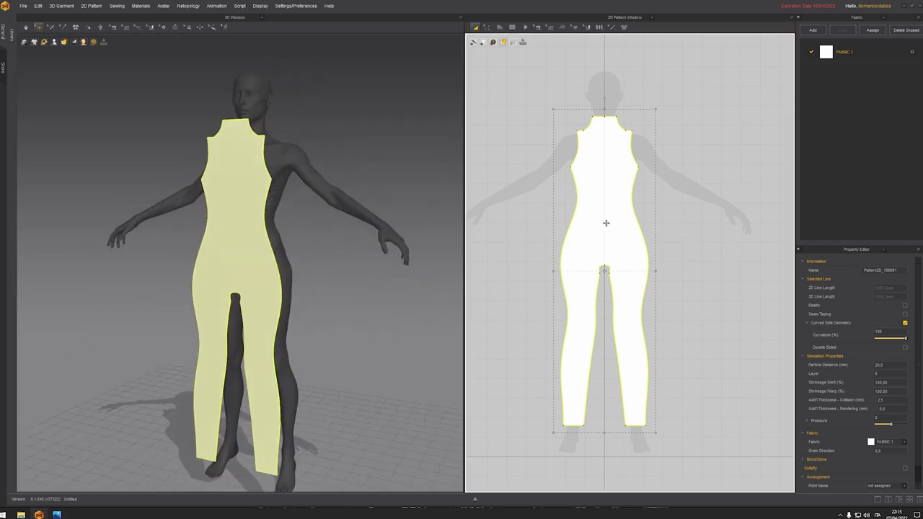
key("ctrl+c")
key("ctrl+v")
left_click(742, 264)
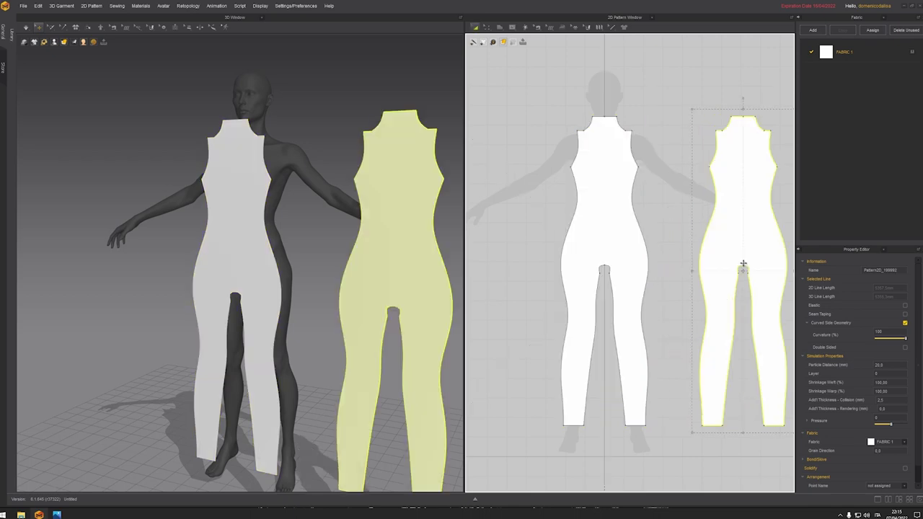
Position the copied pattern behind the avatar and the original pattern in front of it in the 3D window
right_click_drag(451, 245, 365, 258)
left_click(365, 258)
scroll(350, 246, "up", 3)
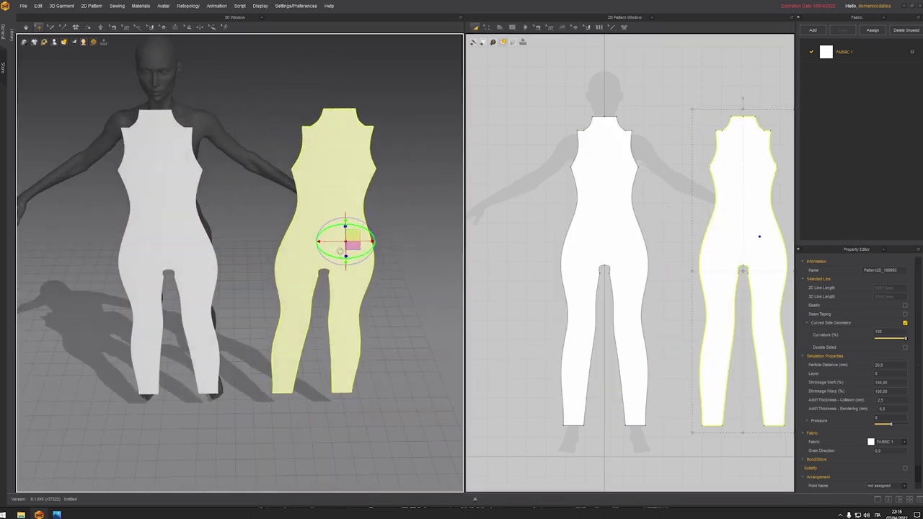
left_click_drag(340, 253, 156, 217)
right_click_drag(156, 218, 282, 274)
left_click_drag(282, 274, 266, 274)
right_click_drag(265, 275, 269, 297)
left_click_drag(260, 288, 260, 275)
right_click_drag(261, 275, 355, 283)
left_click(159, 268)
left_click_drag(188, 264, 188, 268)
scroll(598, 144, "down", 1)
Join the front and back patterns along both neck-to-shoulder edges with Free Sewing
middle_click_drag(598, 144, 545, 158)
left_click(539, 28)
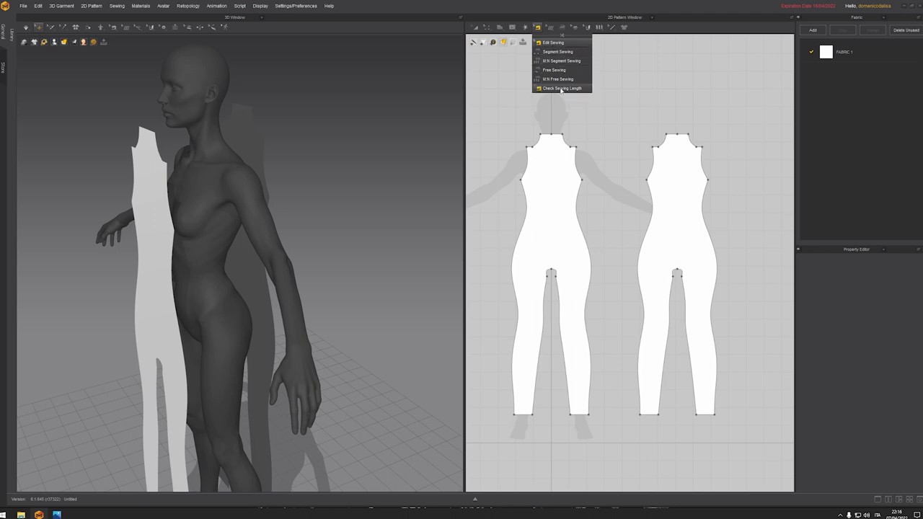
left_click(554, 69)
left_click(540, 137)
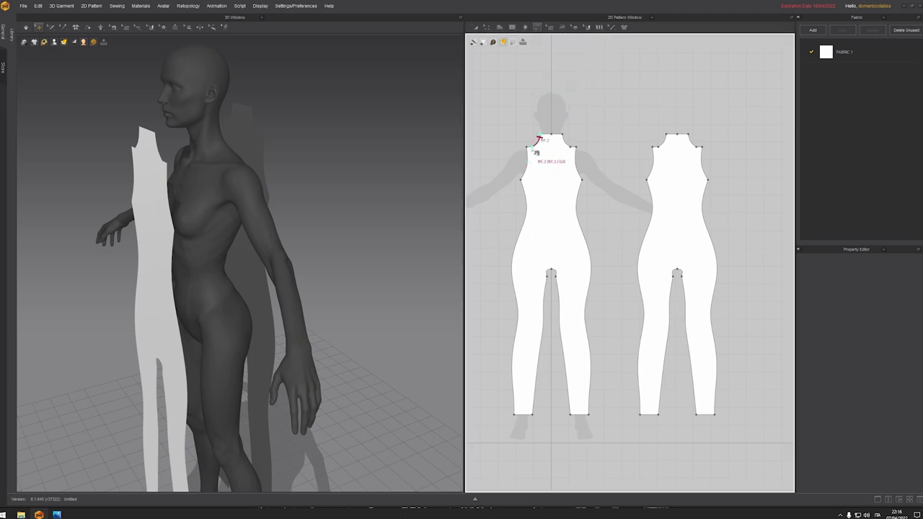
left_click(701, 147)
left_click(666, 134)
left_click(653, 147)
left_click(563, 134)
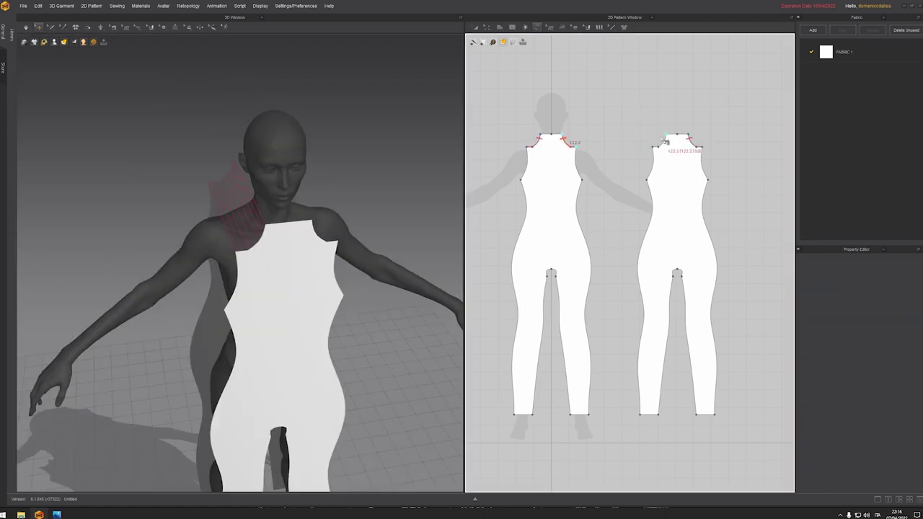
left_click(576, 147)
Sew both outer side seams of the front and back patterns from underarm to ankle
left_click(521, 180)
left_click(514, 415)
left_click(707, 179)
left_click(582, 180)
left_click(589, 415)
left_click(647, 180)
left_click(640, 415)
Sew the inner leg seam of the front pattern to the back pattern, from ankle to ankle through the crotch
left_click(533, 414)
left_click(570, 415)
left_click(696, 414)
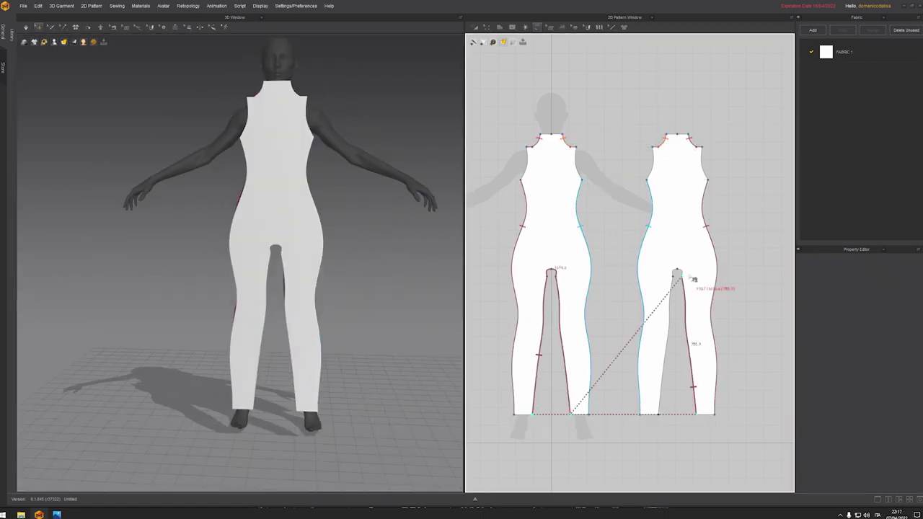
left_click(658, 414)
Simulate the sewn bodysuit so it drapes onto the avatar
middle_click_drag(269, 313, 257, 318)
right_click_drag(257, 317, 293, 257)
key("a")
key("space")
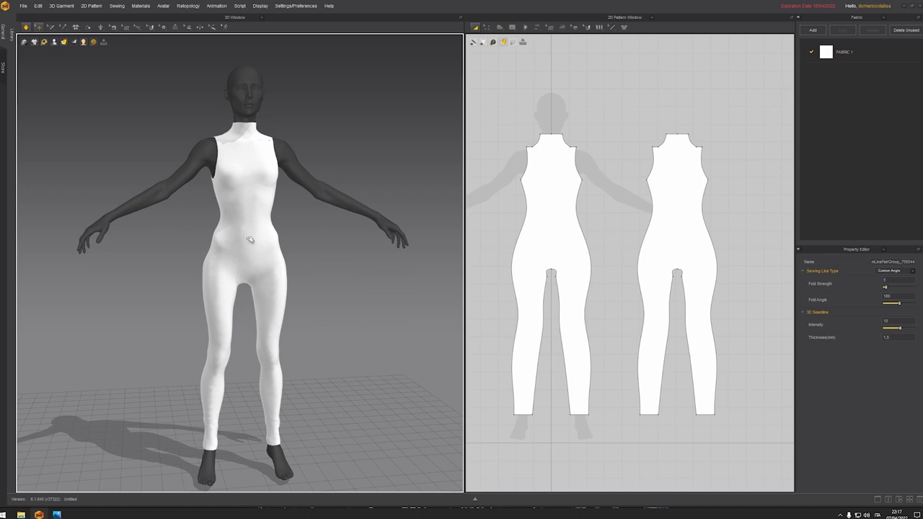
Pull the bodysuit fabric into place around the avatar's neck and shoulder
left_click(250, 238)
left_click_drag(283, 127, 281, 127)
right_click_drag(281, 128, 241, 135)
left_click_drag(252, 125, 268, 126)
left_click(254, 128)
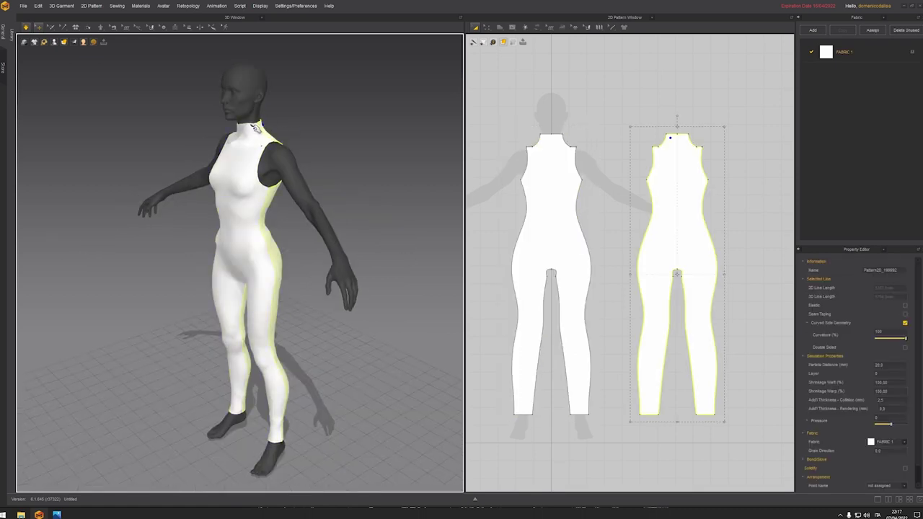
right_click_drag(274, 125, 339, 220)
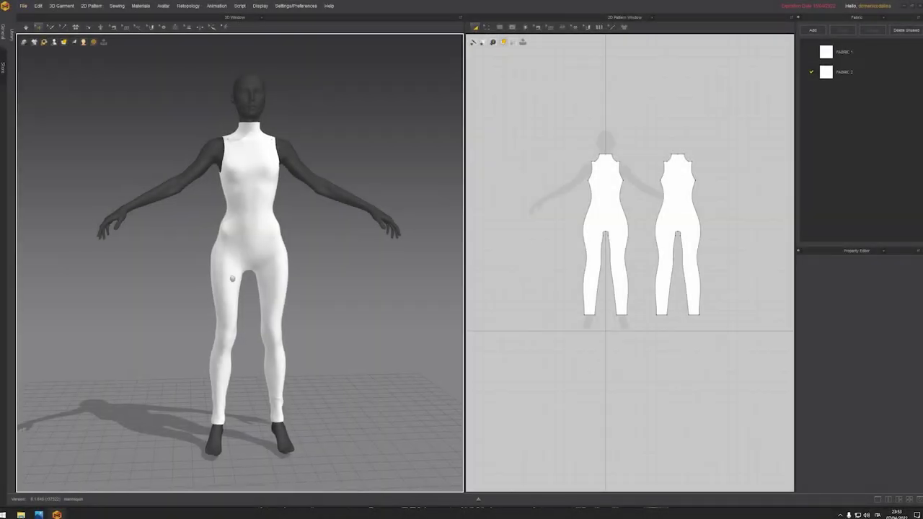
Draw a rectangular pattern beside the avatar silhouette, below its hand
right_click_drag(232, 278, 222, 349)
middle_click_drag(213, 287, 227, 302)
right_click_drag(381, 323, 321, 279)
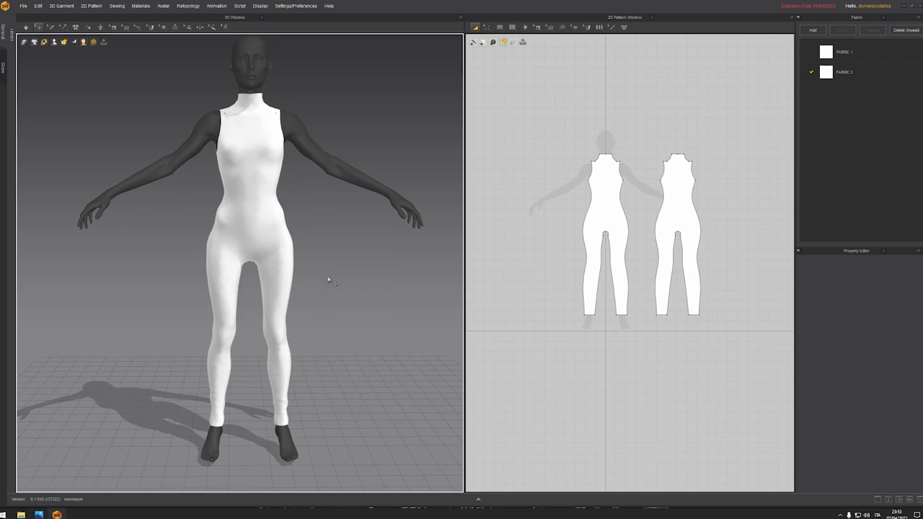
right_click_drag(328, 282, 295, 299)
left_click(499, 27)
scroll(517, 243, "up", 5)
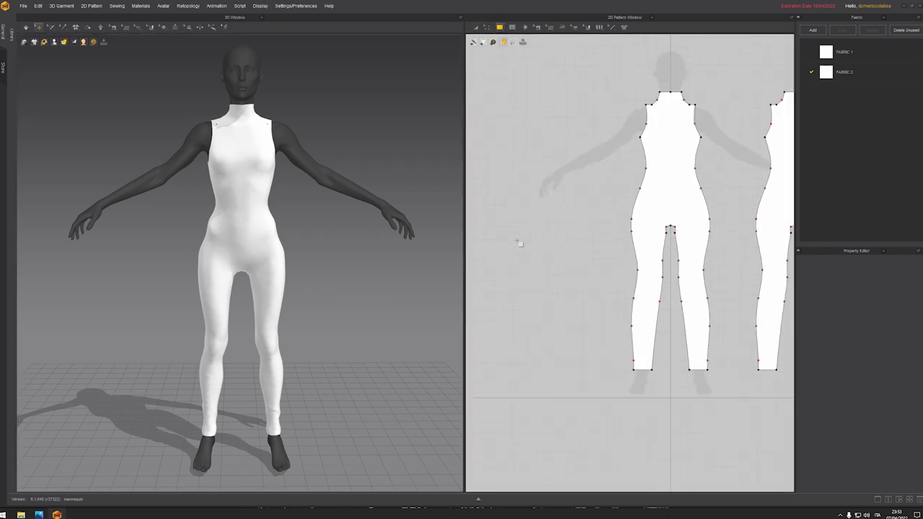
left_click_drag(536, 204, 608, 312)
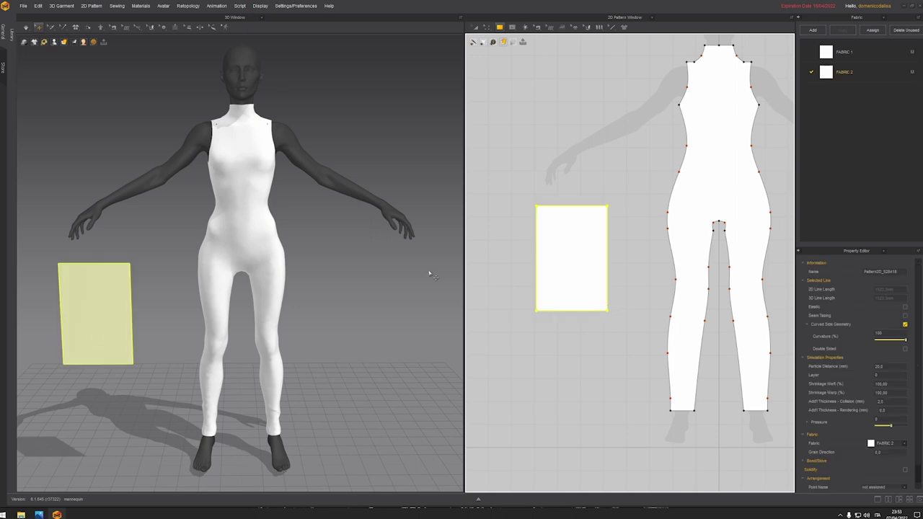
Rename FABRIC 2 as texture and apply it to the rectangular pattern
double_click(848, 73)
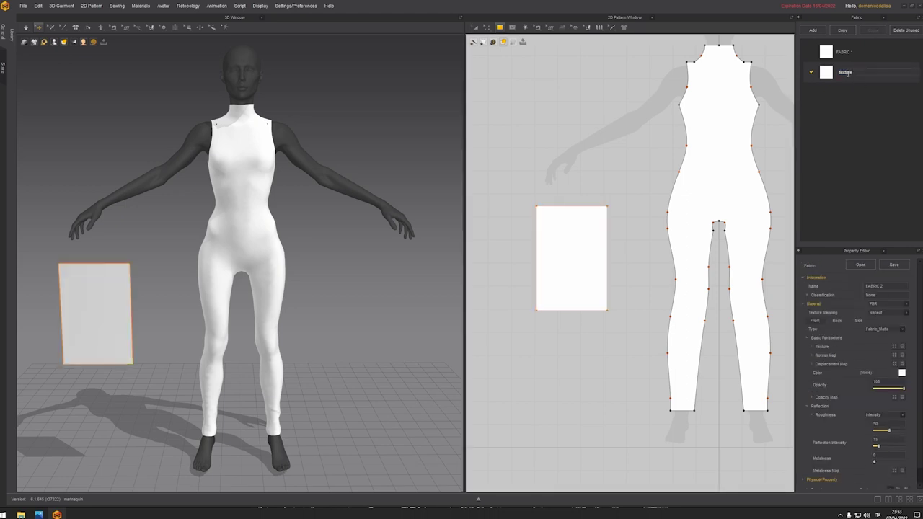
left_click(581, 236)
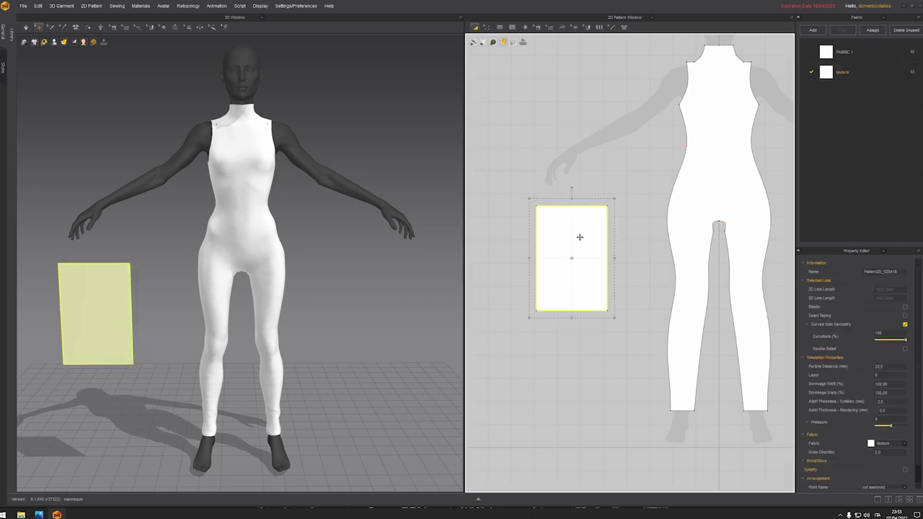
left_click(914, 75)
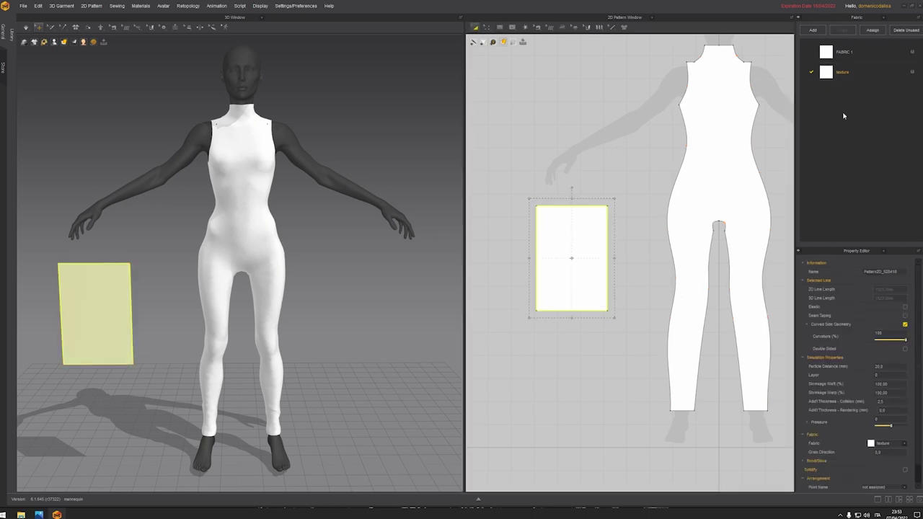
Load glove 2d.jpg from the Desktop as the texture map of the texture fabric
left_click(831, 75)
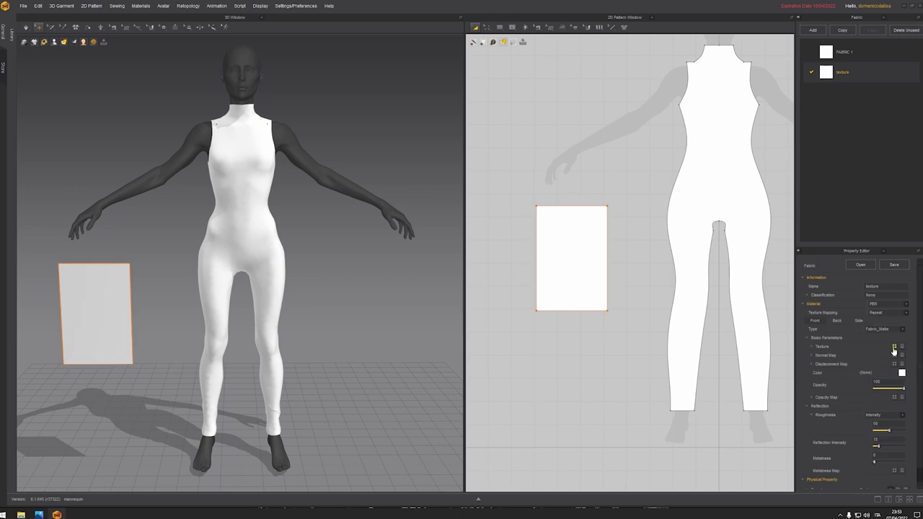
left_click(894, 348)
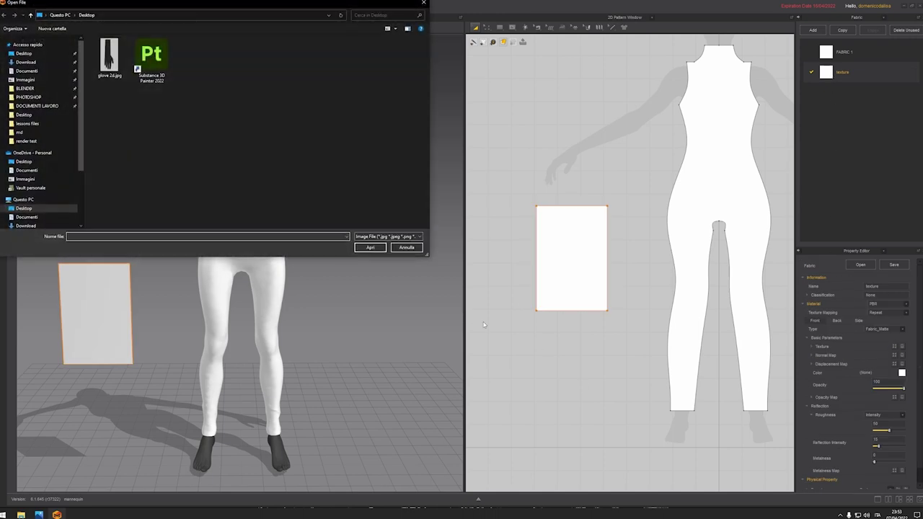
left_click(110, 58)
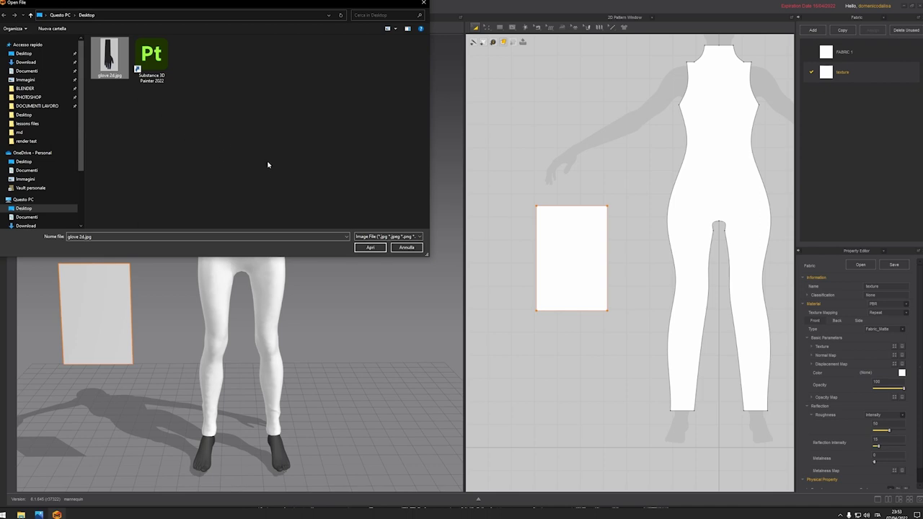
left_click(370, 247)
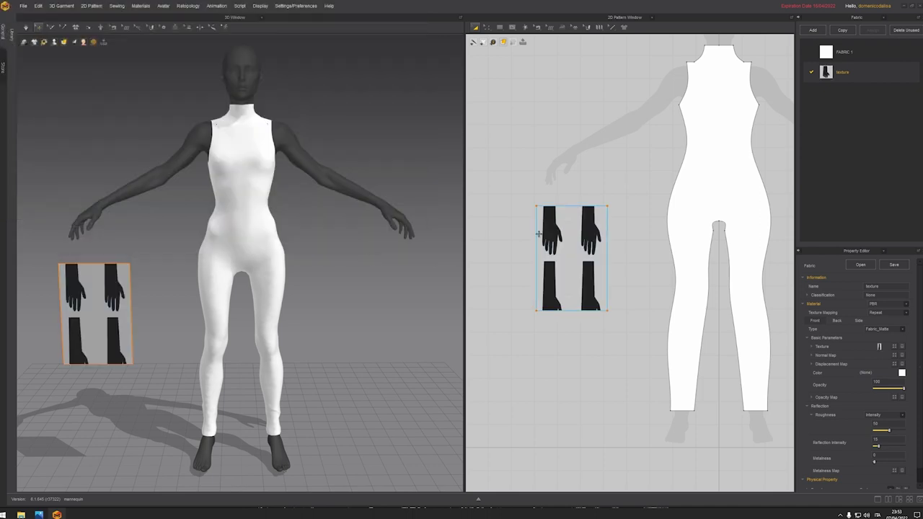
Enlarge and reposition the glove image with Edit Texture so a single glove fits inside the rectangle
left_click(140, 32)
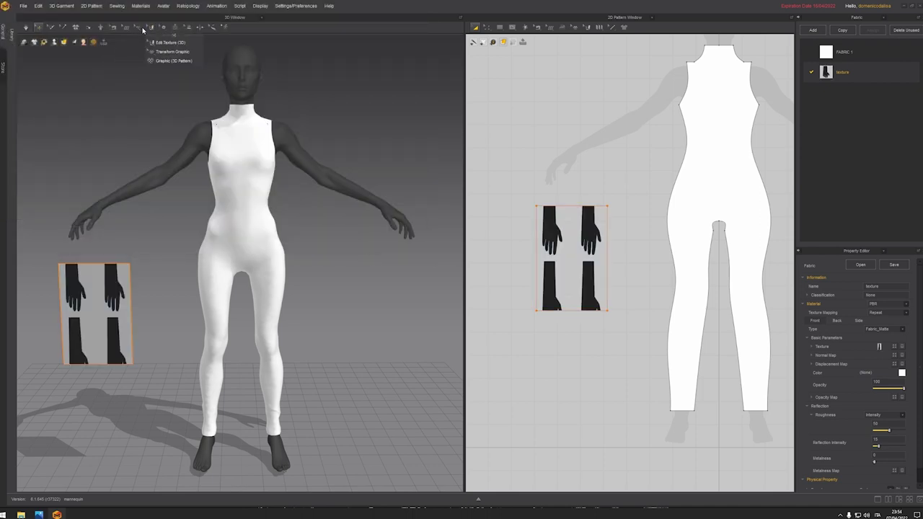
left_click(145, 29)
left_click(145, 29)
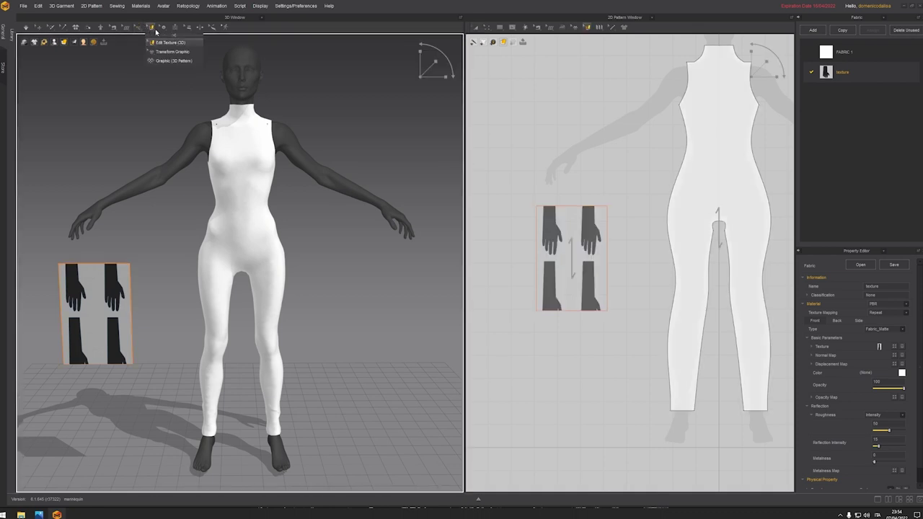
left_click(547, 267)
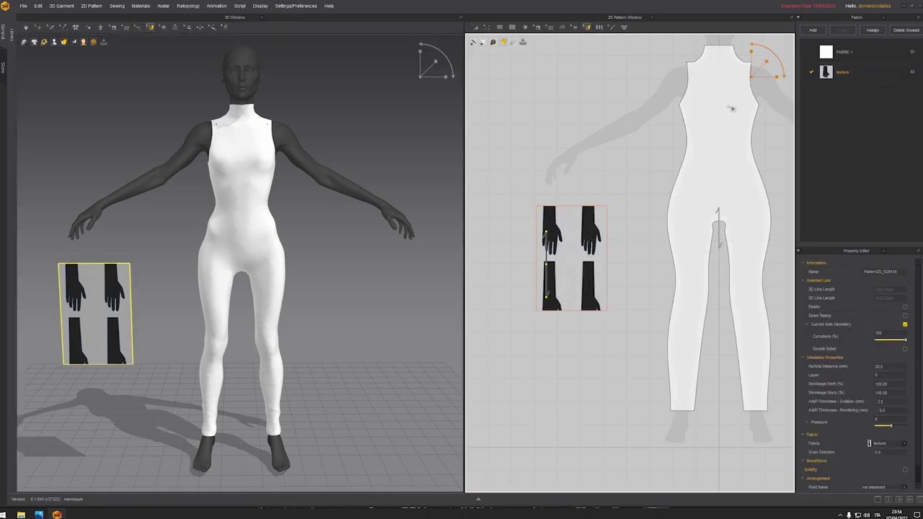
left_click_drag(765, 65, 769, 59)
left_click_drag(569, 269, 586, 227)
left_click_drag(765, 62, 771, 58)
left_click_drag(559, 249, 569, 244)
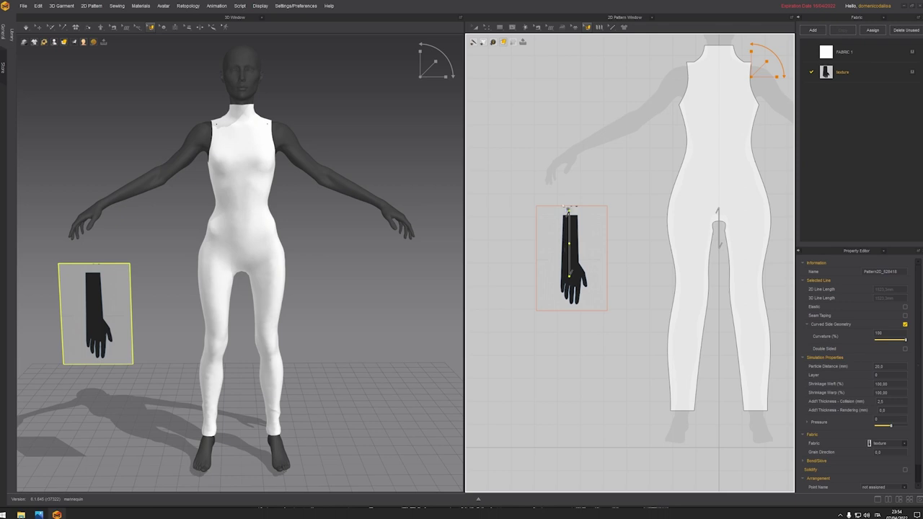
Start tracing the glove with Internal Polygon/Line, from the little fingertip around the gap to the ring finger's outer side
key("a")
scroll(569, 243, "up", 5)
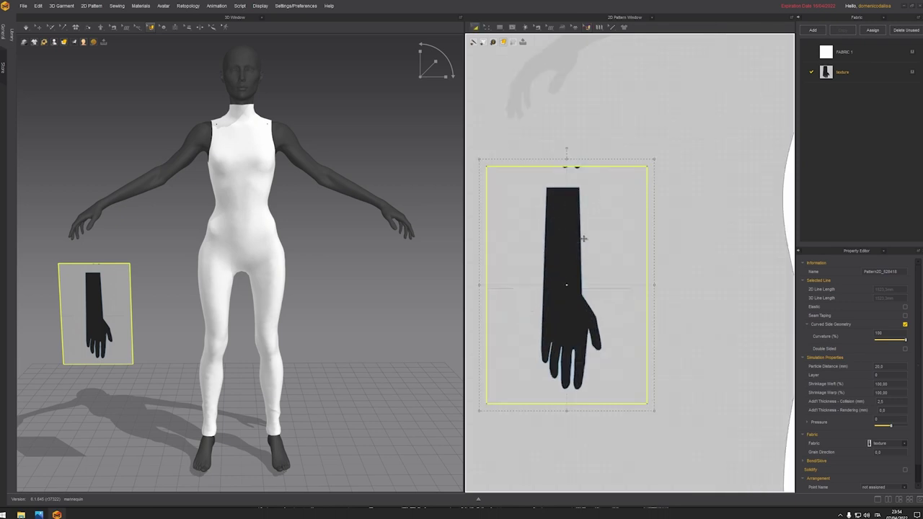
left_click(512, 28)
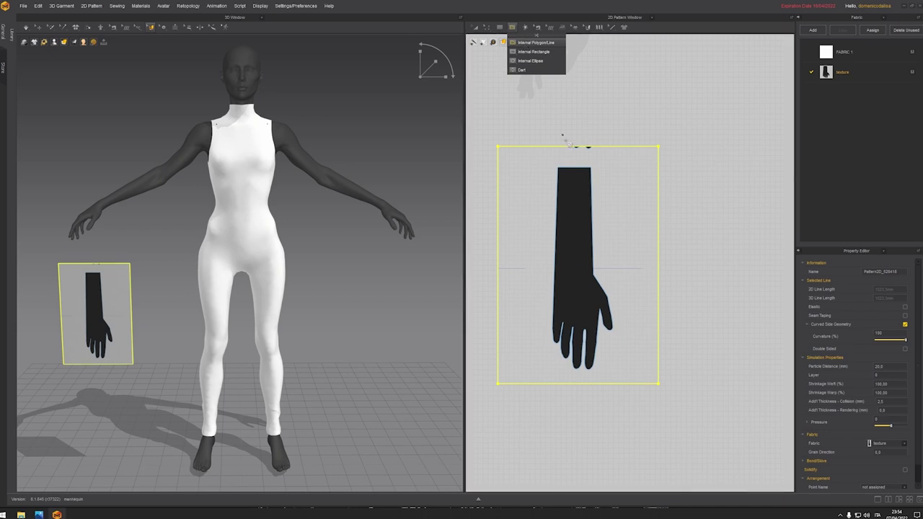
left_click(532, 43)
scroll(547, 225, "up", 4)
scroll(566, 346, "up", 5)
left_click(603, 362)
left_click(635, 336)
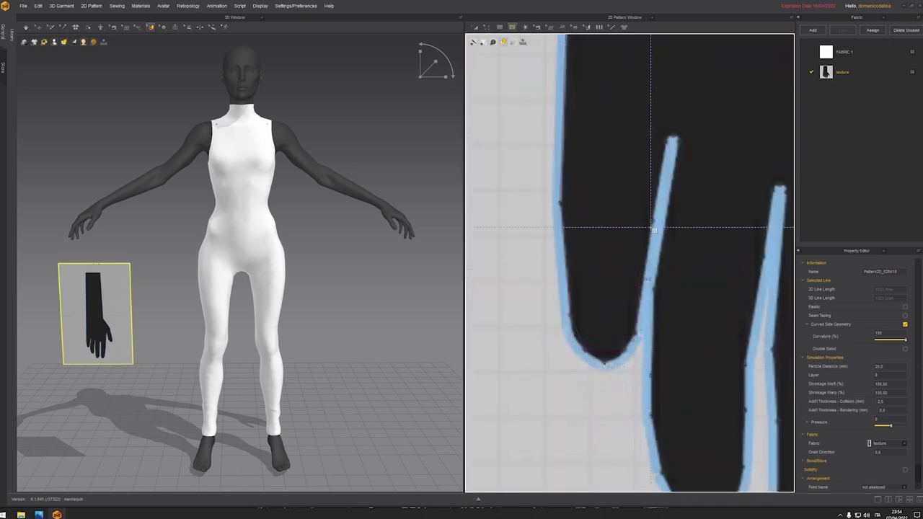
left_click(652, 219)
middle_click_drag(652, 219, 590, 274)
left_click(605, 192)
left_click(590, 342)
Continue the internal outline around the ring fingertip, up through the next gap and down the middle finger's near side
middle_click_drag(590, 342, 564, 233)
left_click(612, 473)
left_click(656, 415)
left_click(658, 308)
middle_click_drag(658, 309, 605, 374)
left_click(634, 200)
left_click(636, 433)
middle_click_drag(636, 433, 591, 240)
left_click(592, 313)
left_click(591, 380)
Trace the middle and index fingers and complete the closed internal outline around the thumb and forearm
left_click(629, 462)
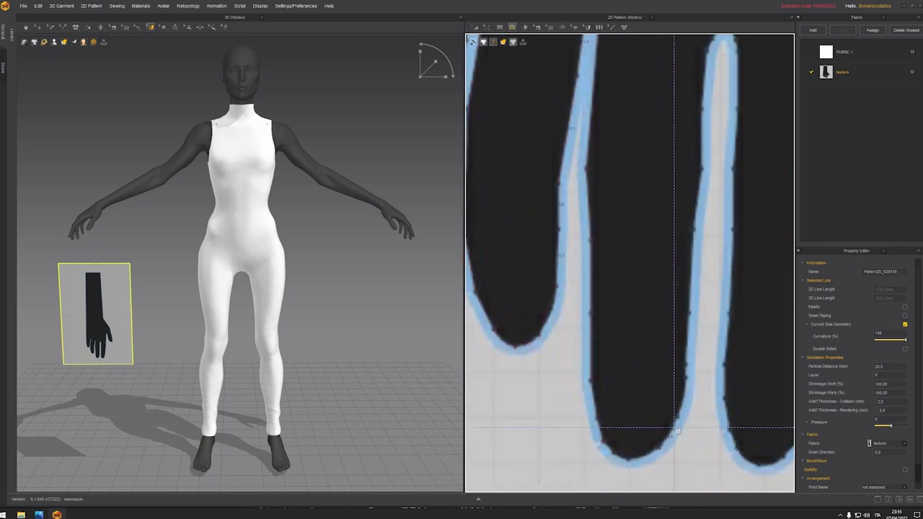
left_click(690, 314)
middle_click_drag(690, 313, 654, 403)
left_click(656, 319)
left_click(667, 198)
middle_click_drag(667, 199, 623, 307)
left_click(624, 252)
left_click(644, 231)
left_click(656, 360)
middle_click_drag(656, 360, 601, 151)
left_click(591, 387)
left_click(614, 442)
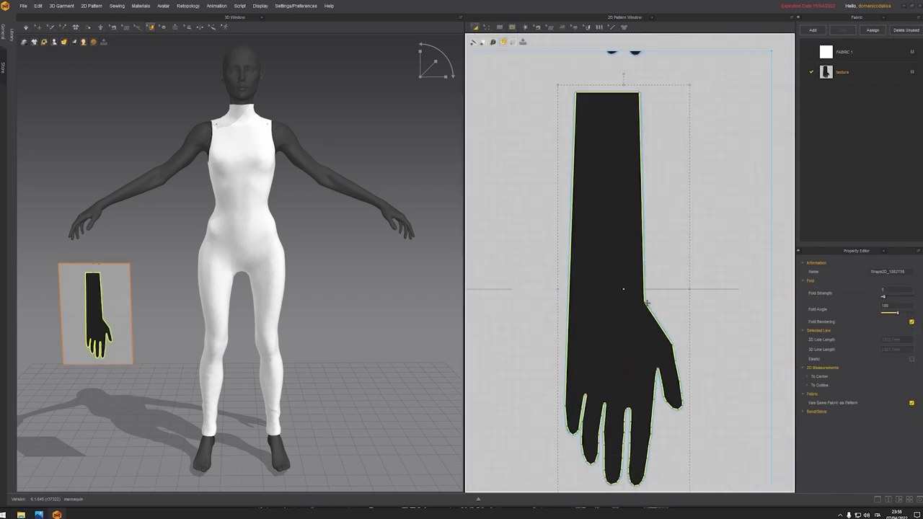
scroll(646, 303, "down", 1)
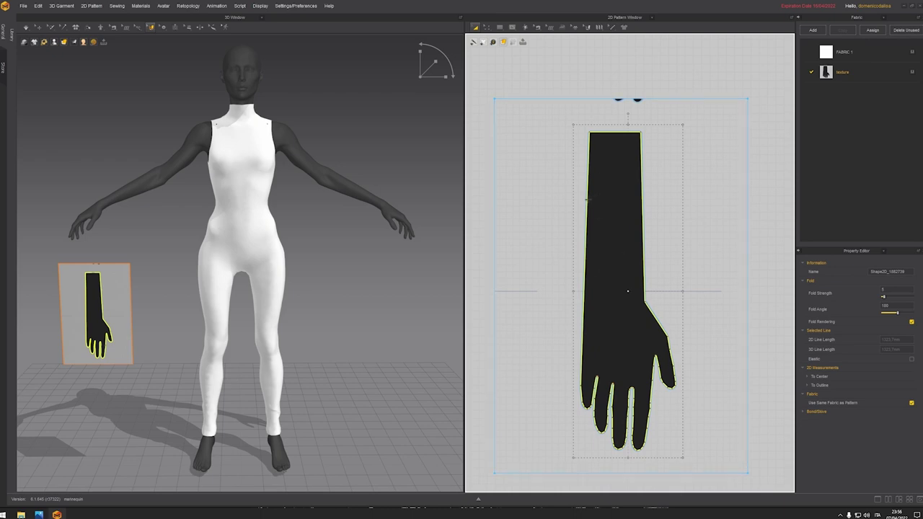
Clone the traced glove outline as a separate pattern beside the reference rectangle and assign FABRIC 1 to it
right_click(591, 217)
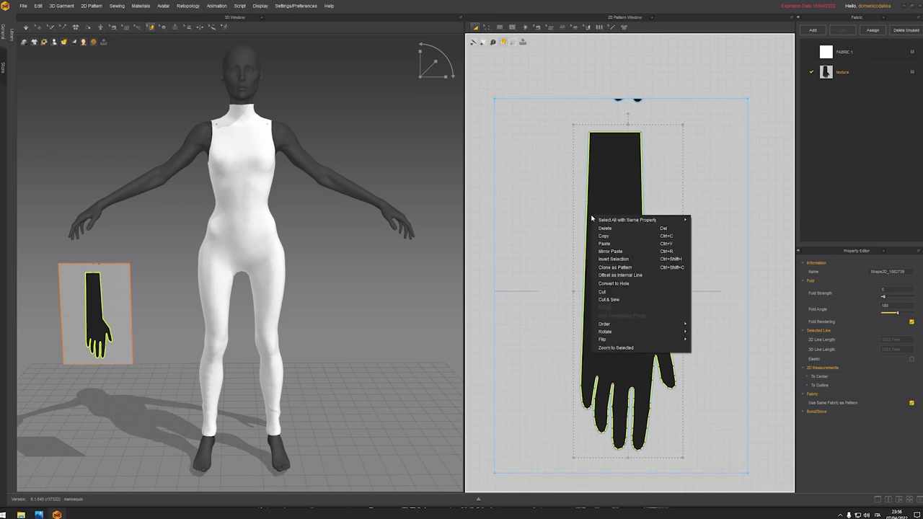
left_click(610, 268)
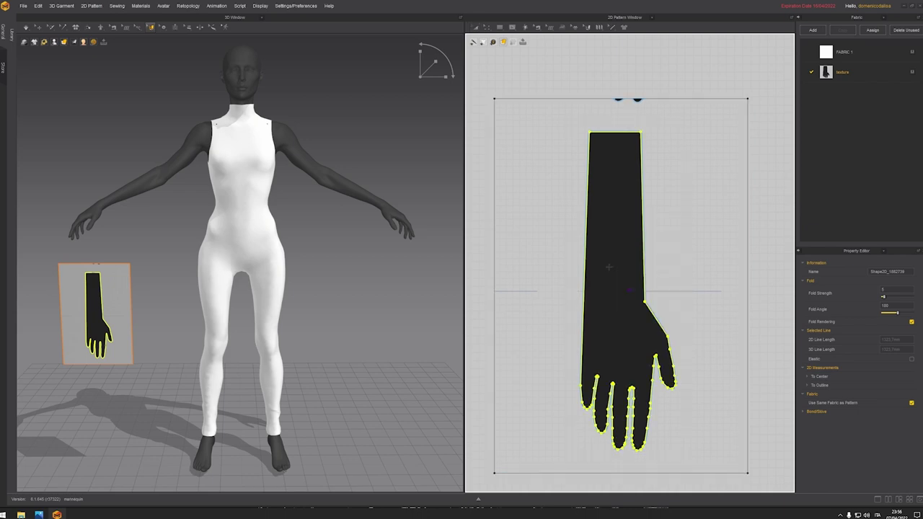
scroll(610, 268, "down", 2)
left_click(506, 277)
middle_click_drag(290, 294, 453, 255)
scroll(312, 286, "up", 2)
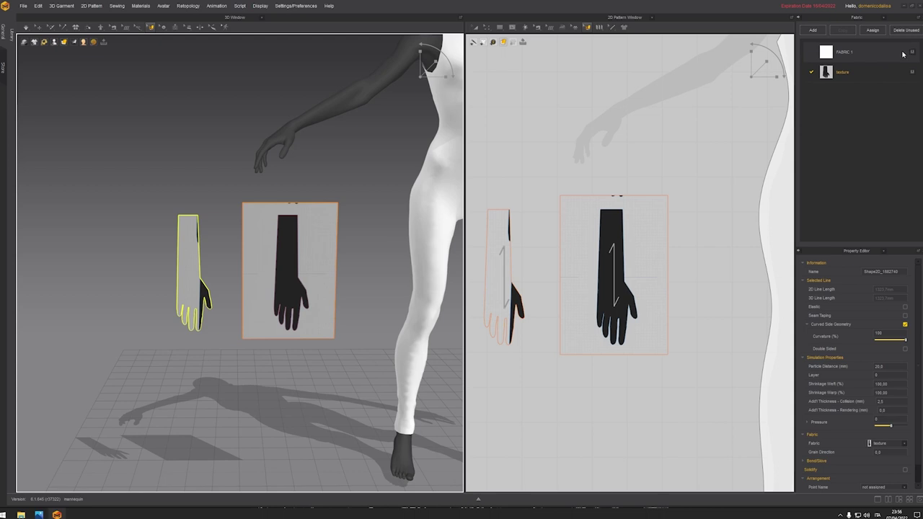
left_click(911, 53)
Delete the rectangle pattern that carries the glove reference image
middle_click_drag(287, 265, 243, 300)
middle_click_drag(432, 224, 321, 253)
middle_click_drag(209, 357, 310, 226)
left_click(265, 265)
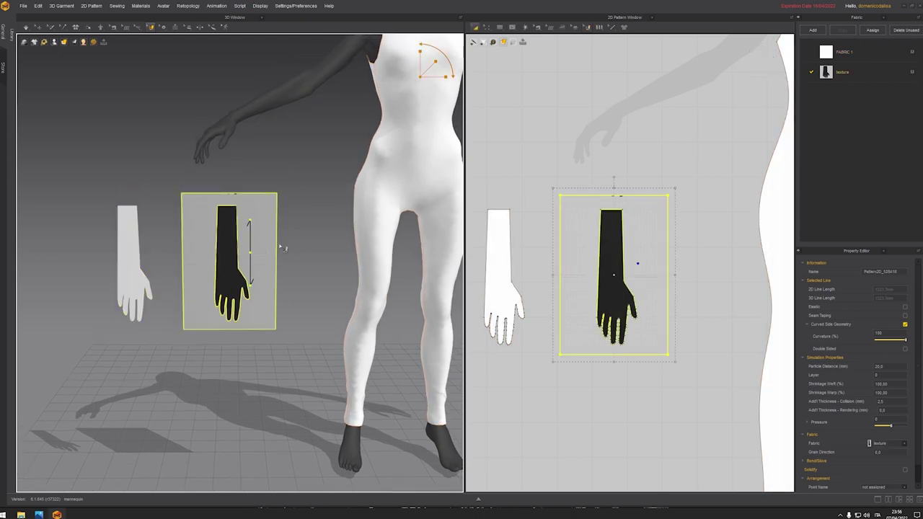
left_click(40, 27)
left_click(254, 244)
key("Delete")
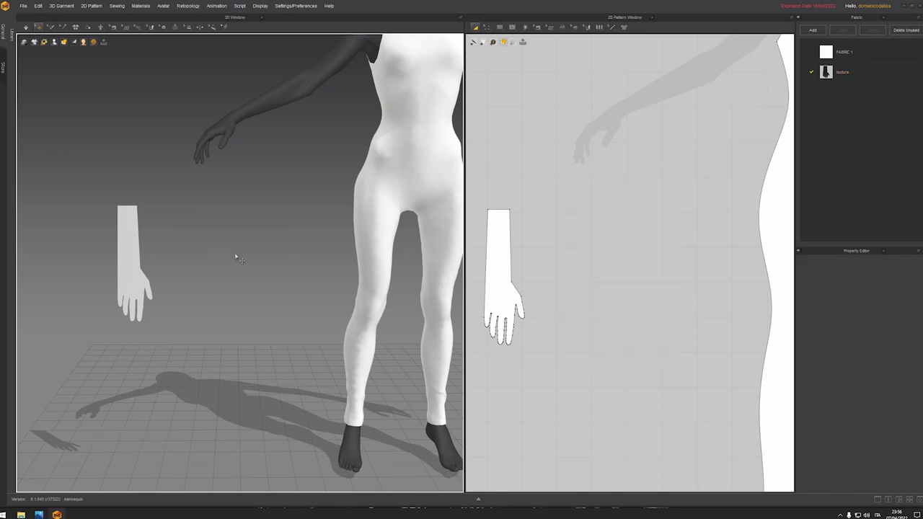
Position and tilt the cloned glove pattern over the back of the mannequin's right hand and forearm
left_click(135, 251)
right_click_drag(165, 263, 306, 261)
left_click_drag(264, 206, 255, 210)
right_click_drag(256, 209, 318, 217)
left_click_drag(249, 209, 243, 210)
right_click_drag(244, 211, 318, 224)
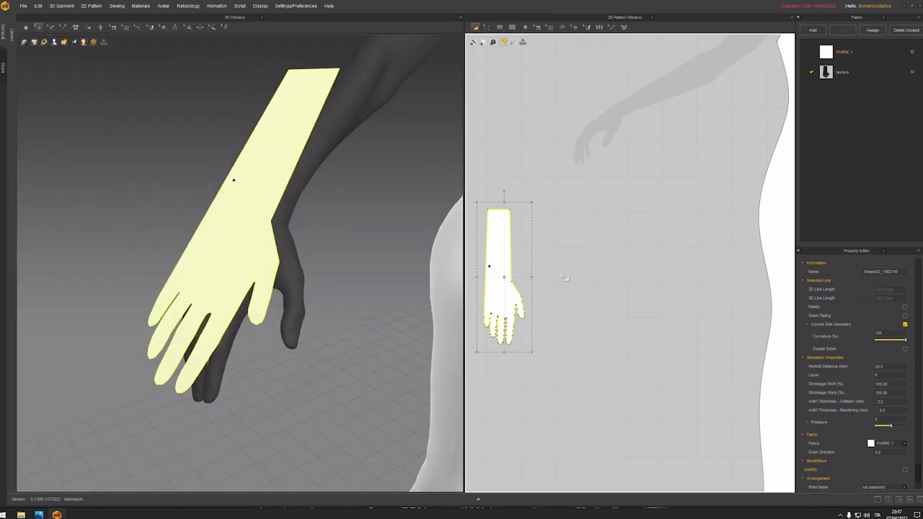
left_click_drag(233, 180, 213, 191)
Copy the glove pattern and paste a mirrored copy beside it on the thumb side
right_click(511, 256)
left_click(527, 286)
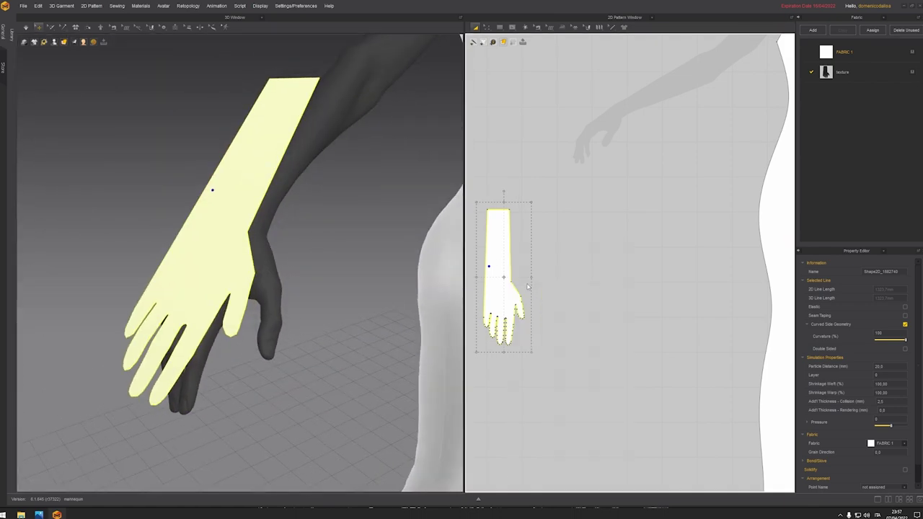
right_click(564, 274)
left_click(575, 283)
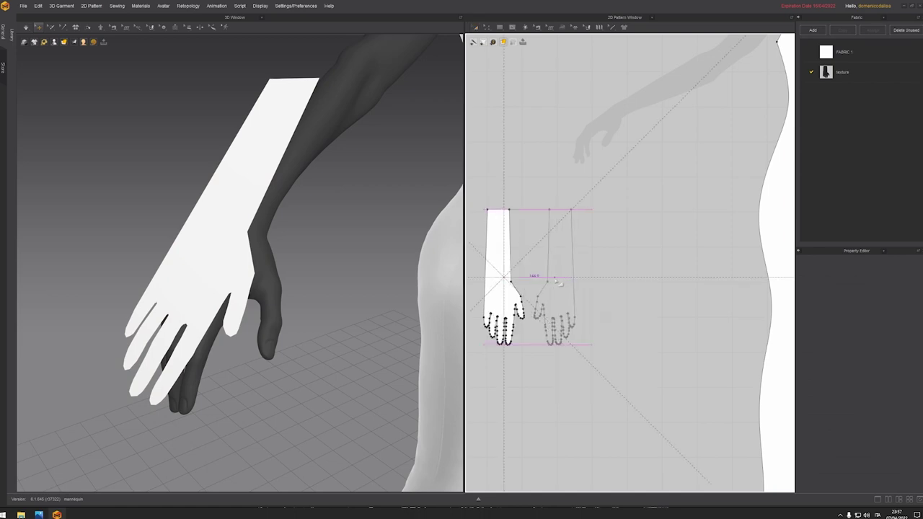
left_click(556, 279)
scroll(303, 243, "down", 3)
Place the mirrored glove pattern on the palm side of the mannequin's right hand, aligned with the first piece
left_click(306, 243)
right_click_drag(305, 244, 351, 258)
left_click_drag(350, 259, 231, 249)
right_click_drag(231, 249, 361, 332)
left_click_drag(361, 331, 345, 334)
right_click_drag(344, 333, 375, 317)
Join the two glove outlines with Free Sewing around the arm sides and fingers, leaving the forearm opening unsewn
left_click(542, 30)
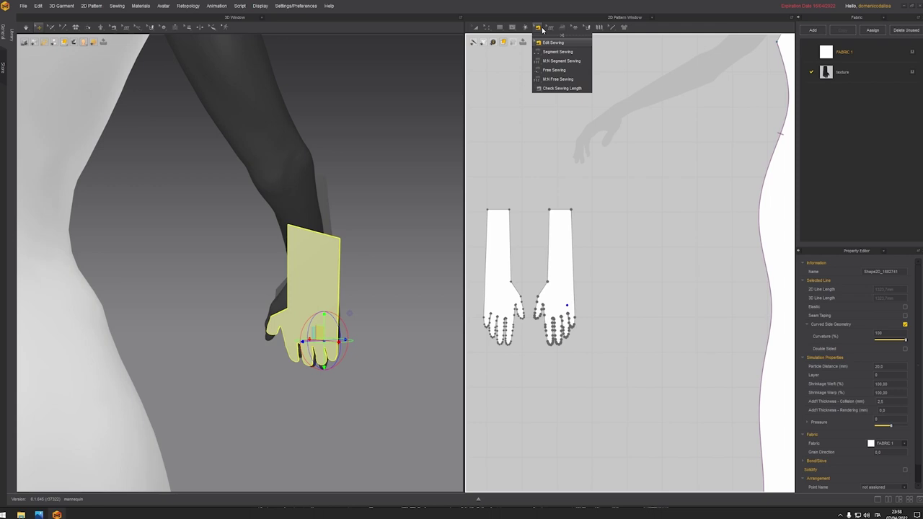
left_click(553, 70)
middle_click_drag(516, 201, 574, 153)
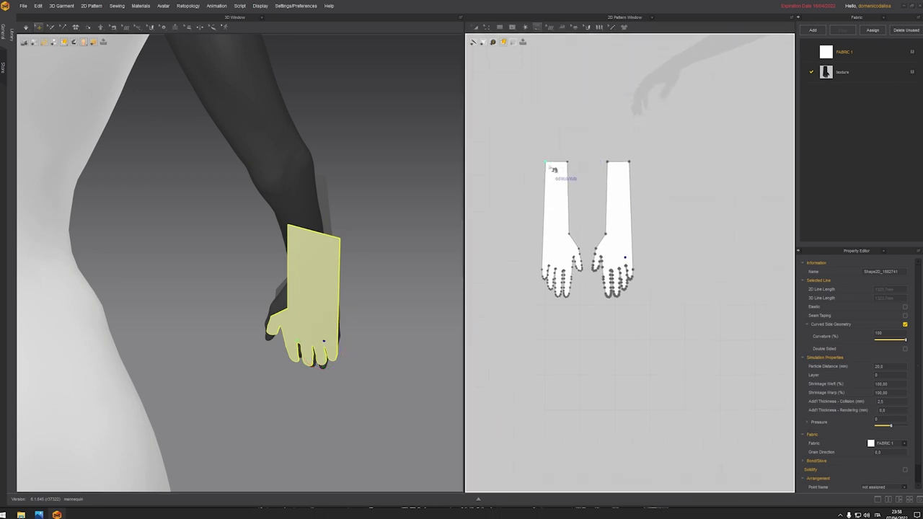
left_click(545, 164)
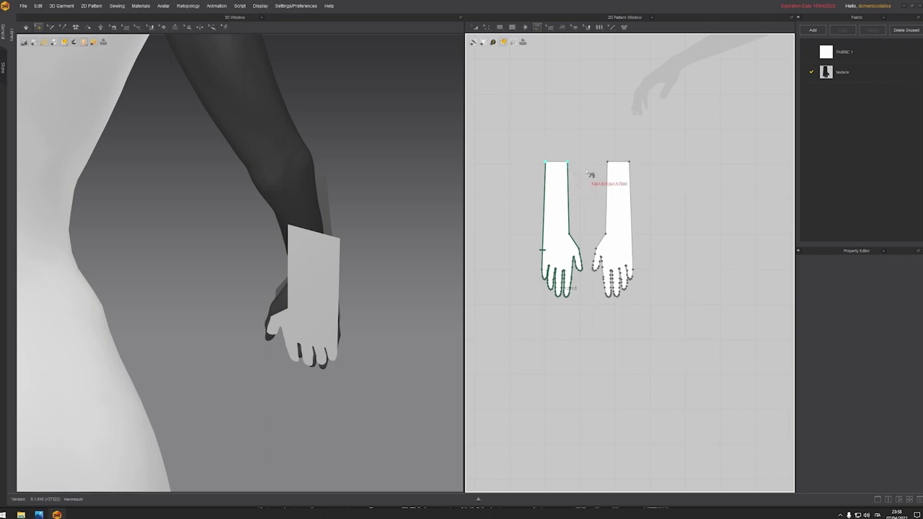
left_click(610, 164)
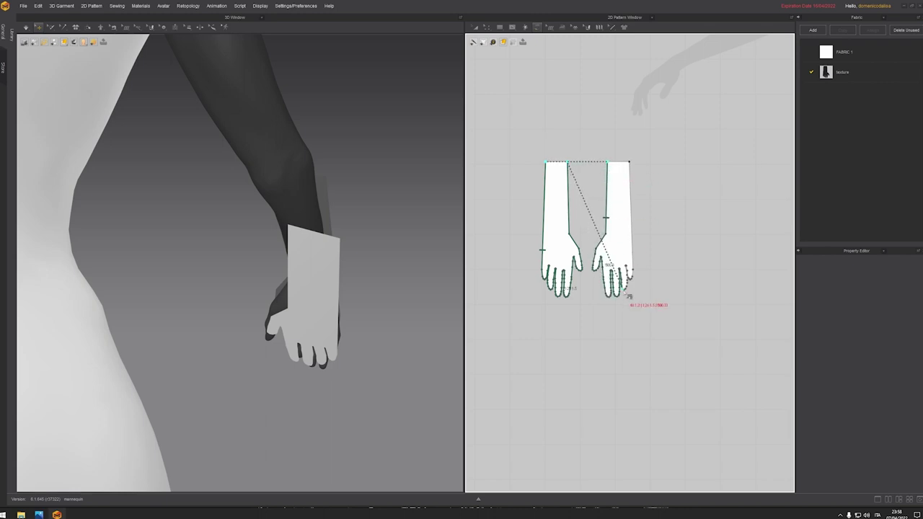
left_click(631, 163)
right_click_drag(413, 261, 229, 252)
right_click_drag(194, 304, 246, 299)
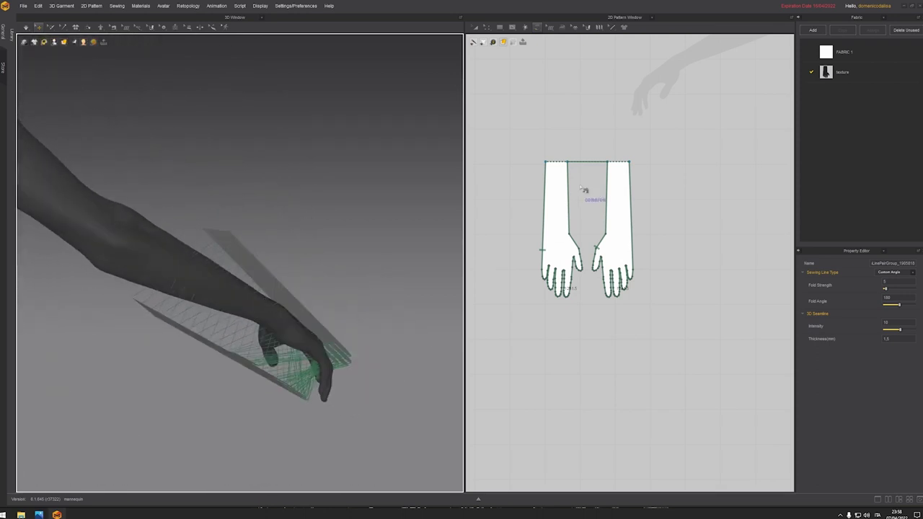
Reverse the direction of the seam between the two glove pieces
left_click(541, 27)
left_click(553, 43)
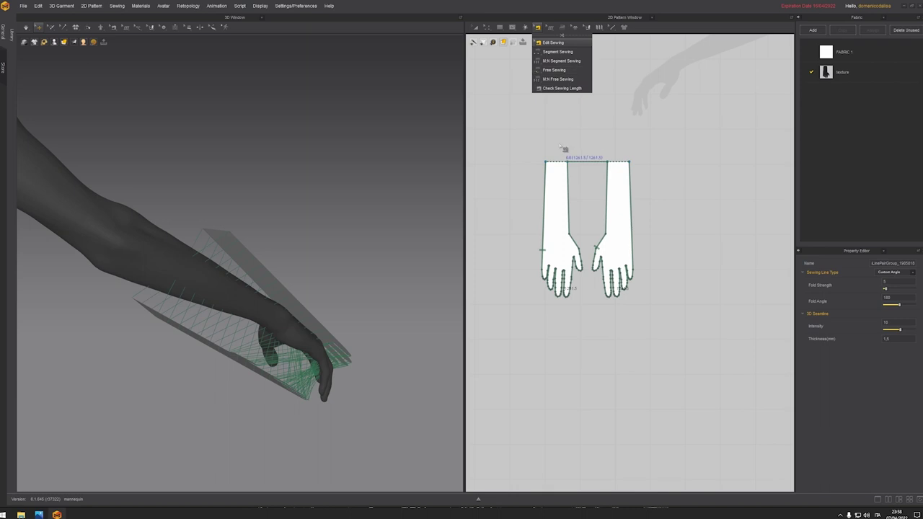
right_click(568, 175)
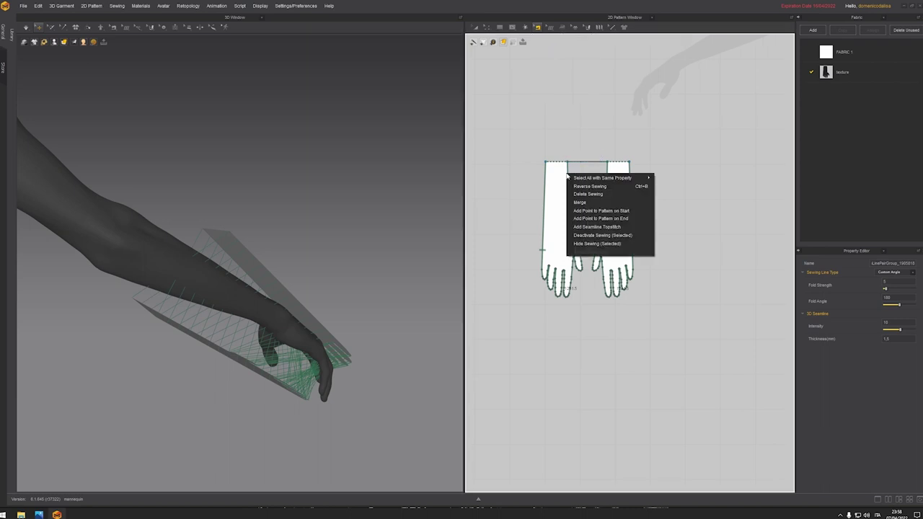
left_click(577, 186)
right_click_drag(420, 252, 305, 267)
left_click(299, 276)
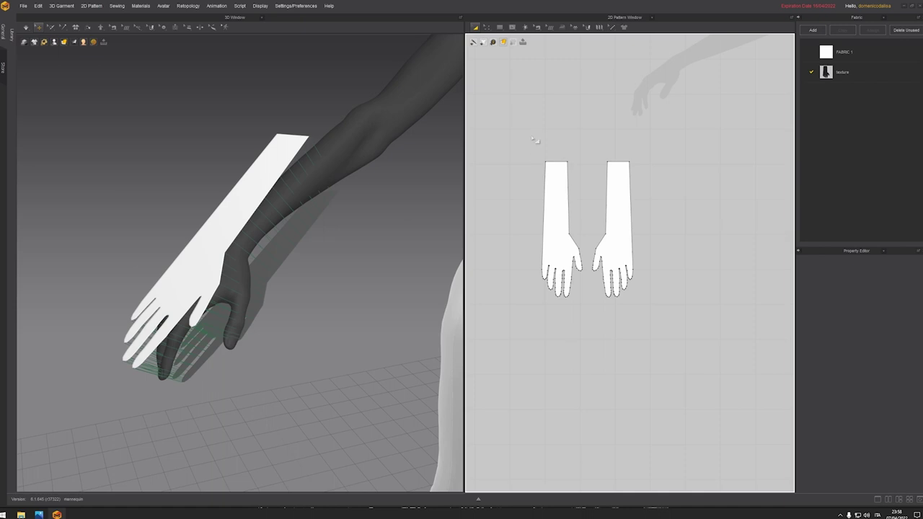
Set the particle distance of both glove patterns to 5 mm
left_click_drag(664, 334, 663, 333)
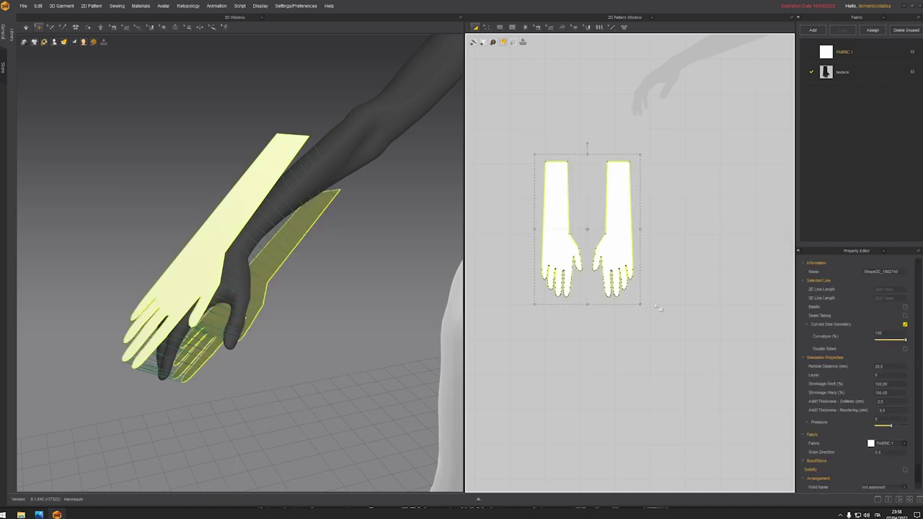
left_click(888, 367)
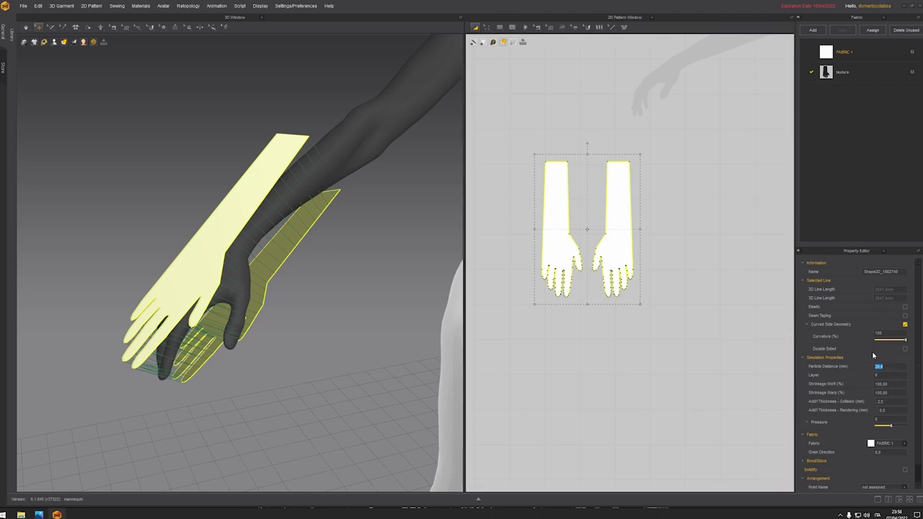
key("Return")
Run the simulation and pull the glove fabric down over the mannequin's fingers
right_click_drag(360, 328, 261, 255)
right_click_drag(252, 222, 259, 234)
right_click_drag(279, 197, 324, 267)
key("space")
left_click_drag(173, 349, 172, 415)
right_click_drag(171, 346, 209, 347)
left_click_drag(177, 346, 185, 393)
left_click_drag(205, 353, 207, 406)
right_click_drag(209, 393, 278, 252)
key("space")
Resume the simulation and tug the glove from several sides until it fits the thumb and fingertips
left_click(537, 158)
key("space")
right_click_drag(303, 324, 264, 248)
left_click_drag(231, 339, 235, 356)
right_click_drag(235, 357, 329, 310)
left_click_drag(349, 306, 323, 313)
right_click_drag(323, 312, 313, 361)
left_click_drag(313, 361, 314, 401)
right_click_drag(315, 401, 265, 317)
key("space")
left_click(255, 358)
scroll(264, 317, "down", 3)
right_click_drag(264, 361, 292, 330)
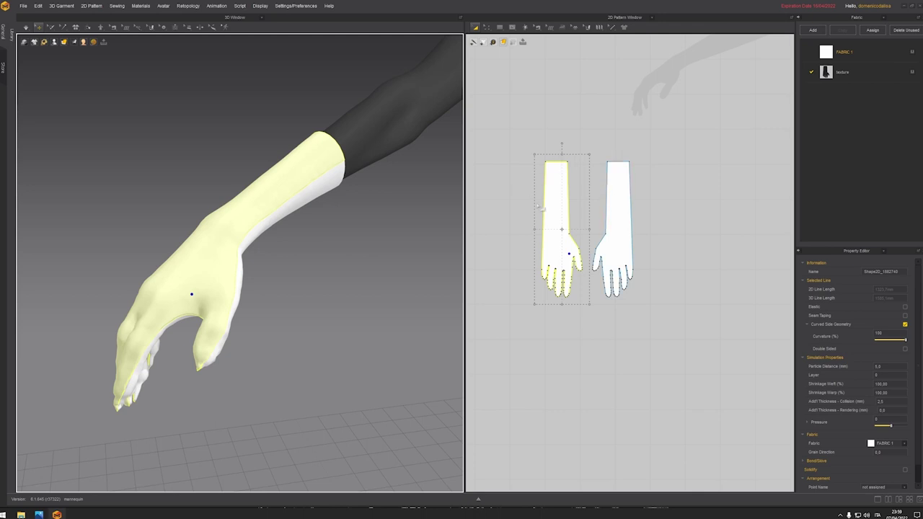
Set the additional collision thickness of both glove patterns to 0 mm
left_click(521, 148)
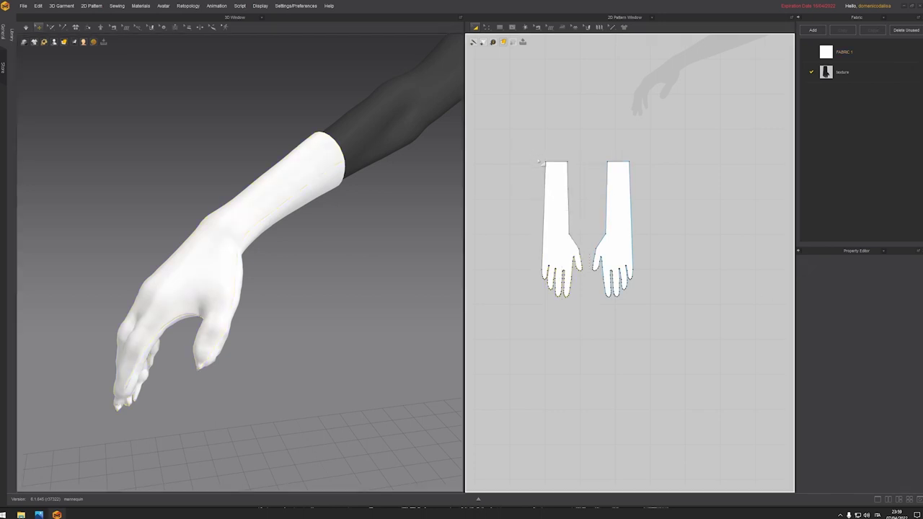
left_click_drag(537, 153, 641, 302)
double_click(889, 402)
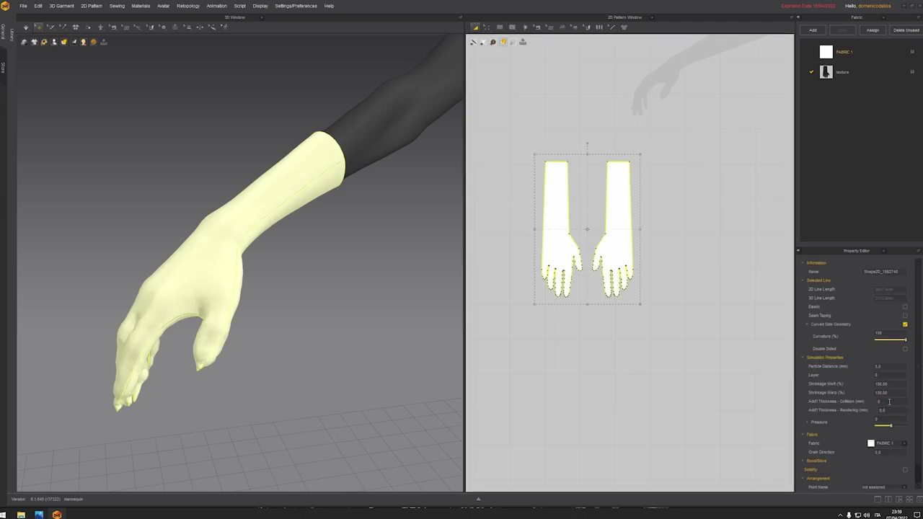
left_click(361, 324)
Simulate the thinner glove and pull out the folds between the fingers, around the thumb and at the fingertips
key("space")
right_click_drag(346, 289, 264, 245)
left_click_drag(274, 223, 282, 200)
right_click_drag(282, 200, 216, 257)
left_click_drag(216, 258, 214, 231)
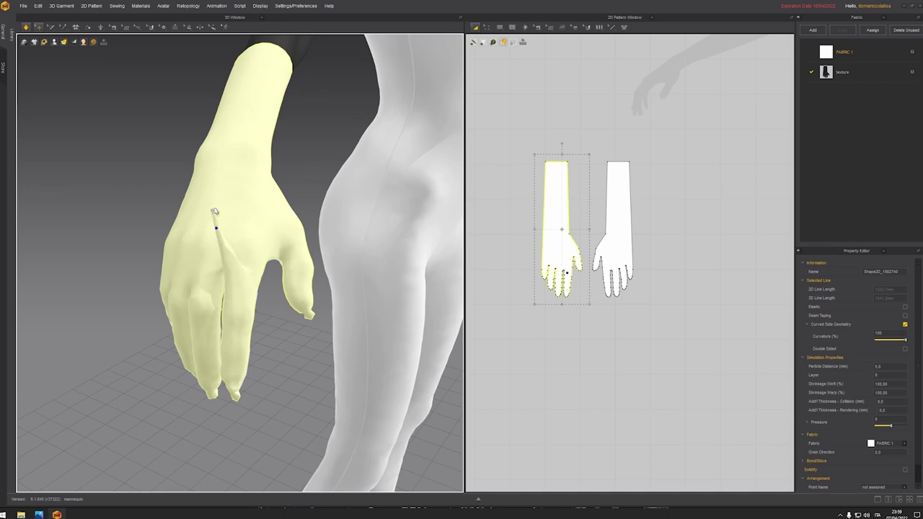
right_click_drag(214, 230, 312, 307)
left_click_drag(312, 307, 364, 252)
left_click(351, 299)
right_click_drag(365, 252, 382, 317)
left_click_drag(382, 318, 392, 330)
left_click_drag(317, 346, 310, 361)
right_click_drag(310, 360, 216, 357)
key("space")
left_click(281, 402)
Examine the fitted glove's fingers and thumb against its flat patterns
scroll(281, 402, "down", 4)
middle_click_drag(217, 357, 289, 332)
right_click_drag(288, 332, 268, 310)
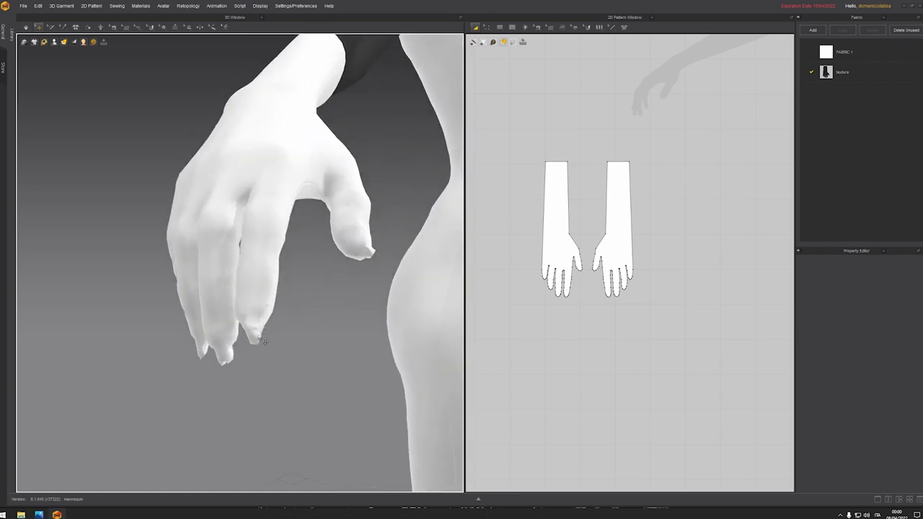
right_click_drag(276, 338, 259, 365)
scroll(577, 311, "up", 3)
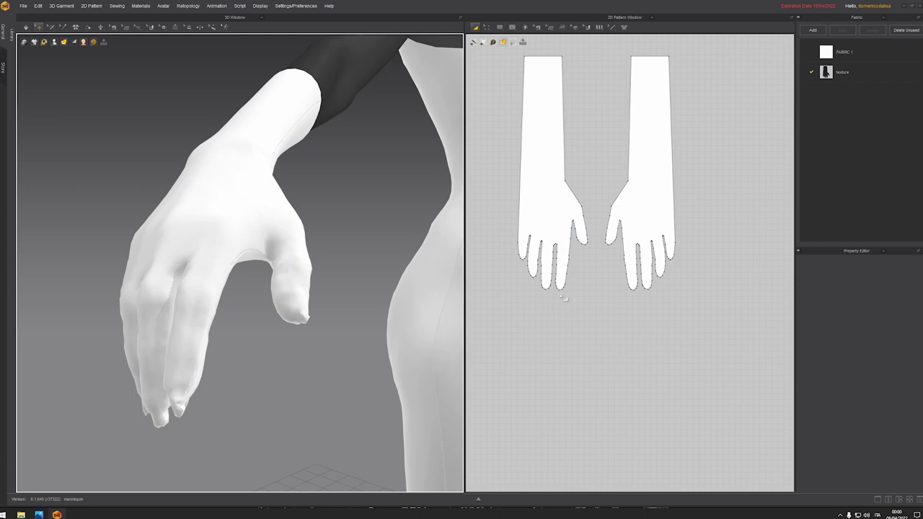
scroll(296, 326, "down", 3)
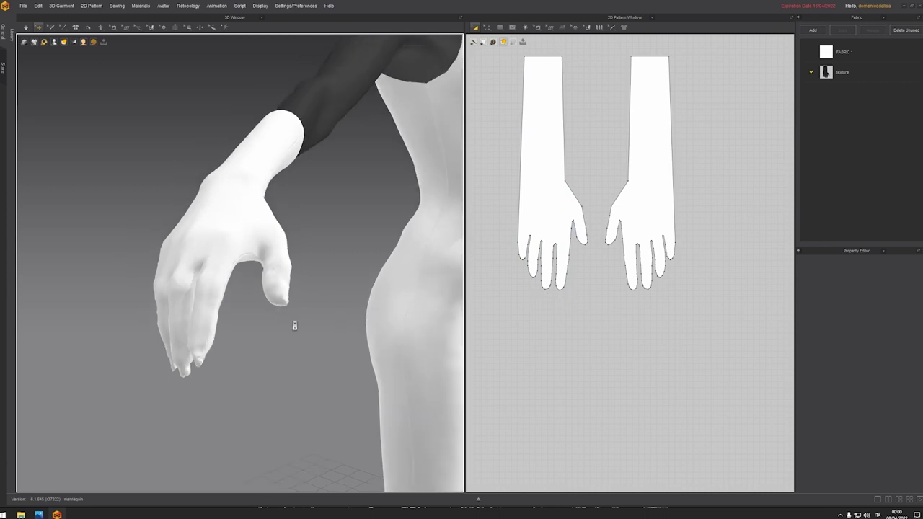
right_click_drag(294, 334, 264, 349)
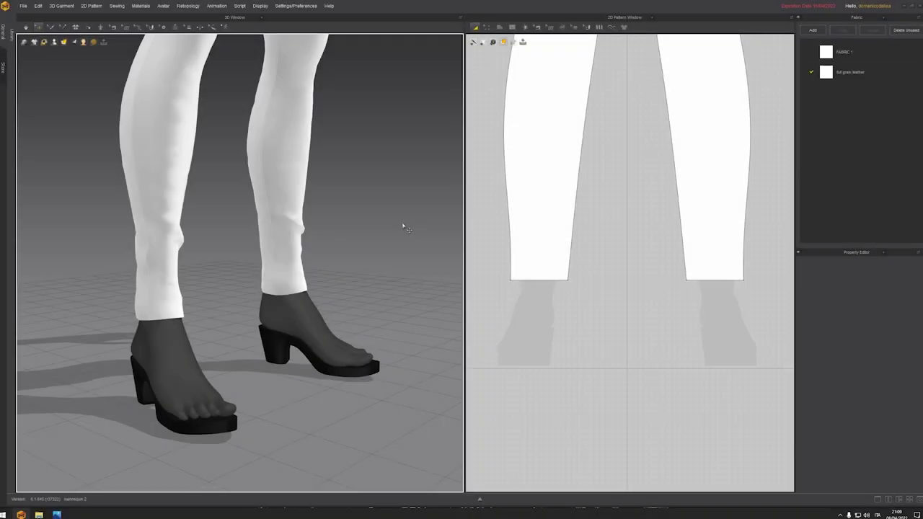
Move the shoe sole mesh sideways off the feet and rotate it upright so the soles face forward
right_click_drag(403, 227, 324, 301)
middle_click_drag(199, 407, 172, 334)
right_click_drag(254, 351, 195, 346)
left_click(186, 328)
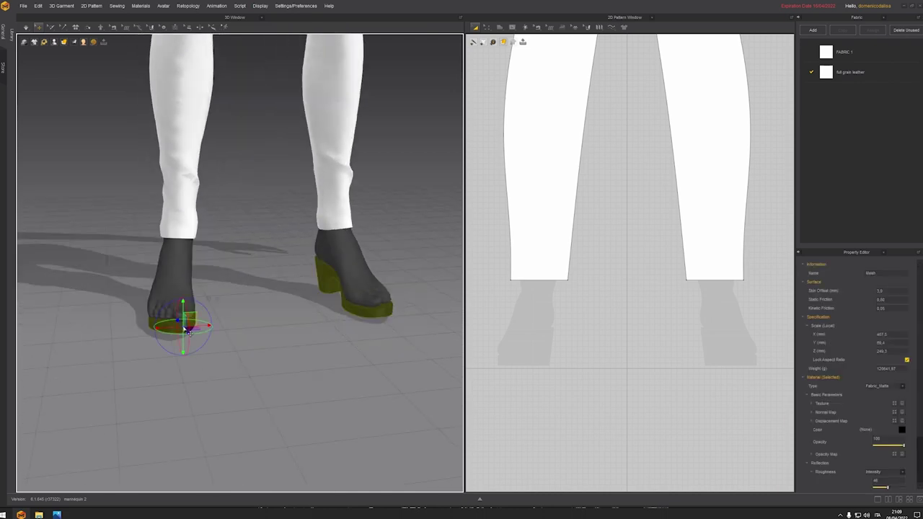
mouse_move(281, 312)
right_mouse_down()
mouse_move(243, 320)
mouse_move(289, 313)
right_mouse_up()
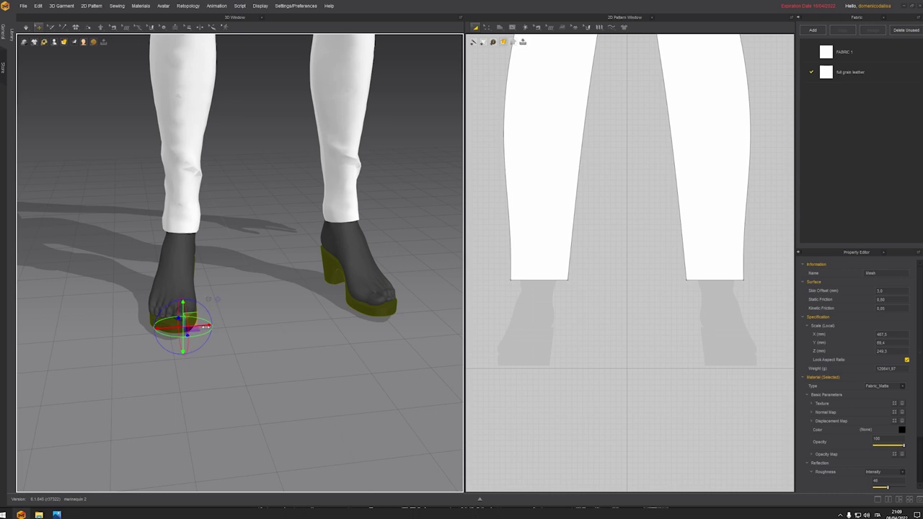
right_click_drag(230, 300, 212, 309)
left_click(209, 304)
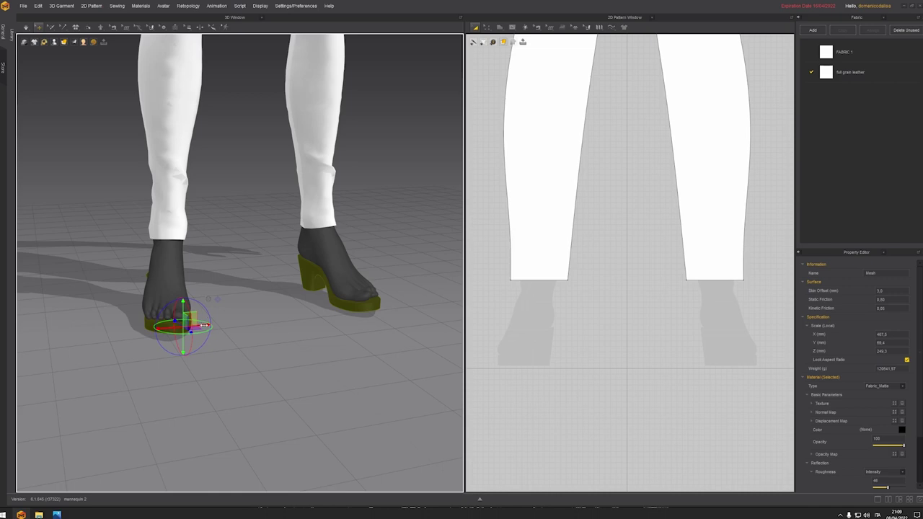
left_click_drag(205, 325, 280, 341)
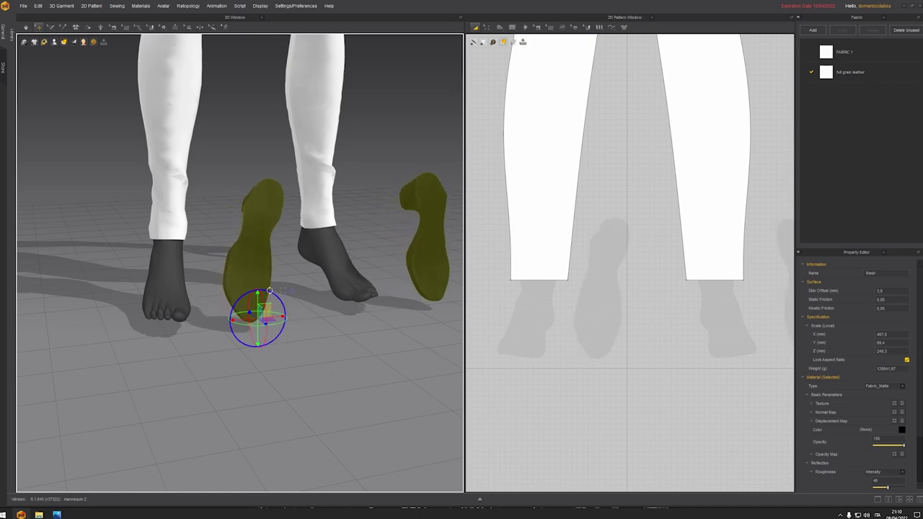
left_click_drag(263, 298, 264, 303)
right_click_drag(265, 304, 337, 256)
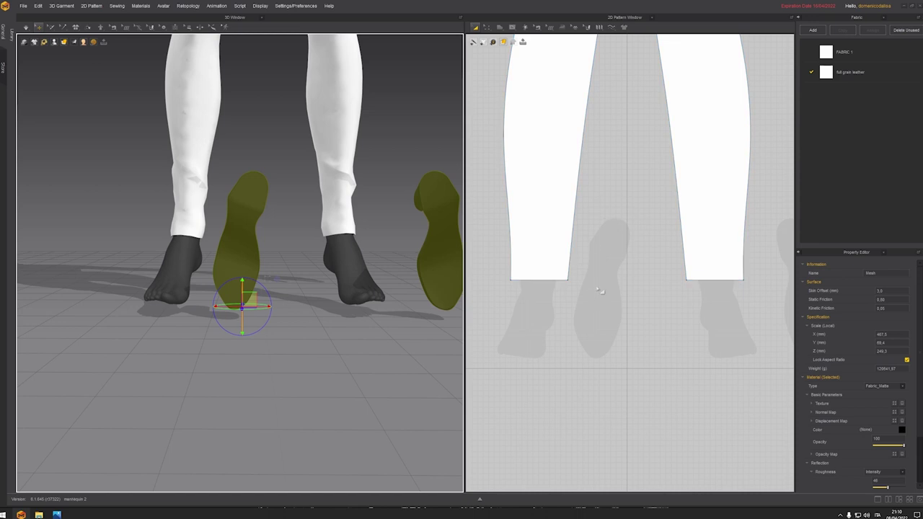
Draw a closed seven-point polygon pattern following the silhouette of the shoe sole beside the foot
left_click(512, 28)
left_click(500, 27)
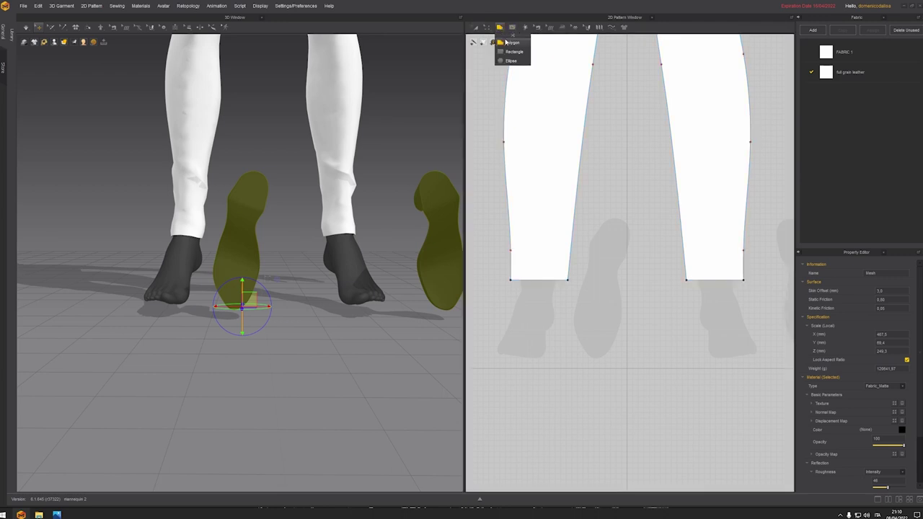
left_click(508, 44)
scroll(645, 264, "up", 3)
left_click(602, 186)
left_click(567, 225)
left_click(537, 356)
left_click(570, 422)
left_click(611, 355)
left_click(604, 274)
left_click(618, 240)
left_click(602, 186)
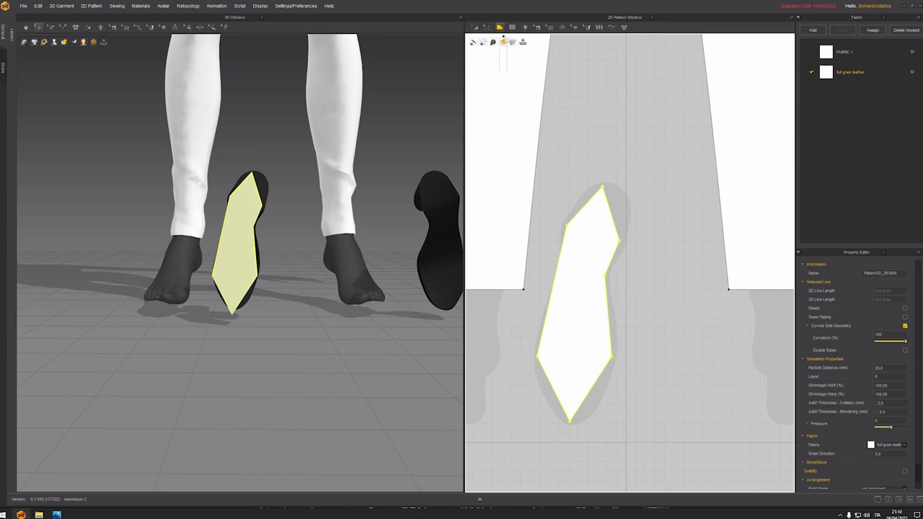
Curve the sole pattern's edges at the heel and toe to match the rounded shoe silhouette
left_click_drag(586, 205, 620, 198)
left_click_drag(553, 387, 550, 400)
left_click_drag(591, 388, 572, 417)
left_click(491, 29)
left_click(506, 79)
left_click_drag(602, 186, 605, 194)
Change the sole pattern's particle distance and open the full grain leather fabric's properties
key("a")
left_click(613, 221)
left_click(883, 369)
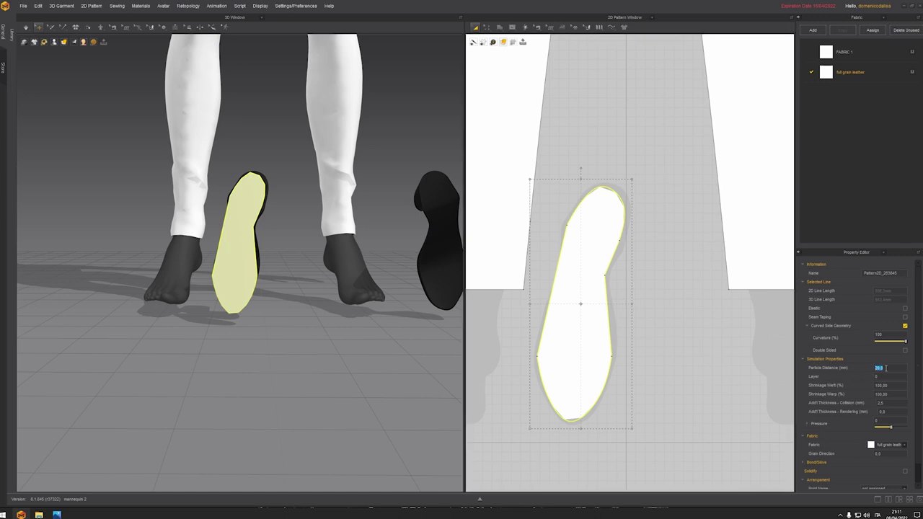
key("Return")
left_click(837, 80)
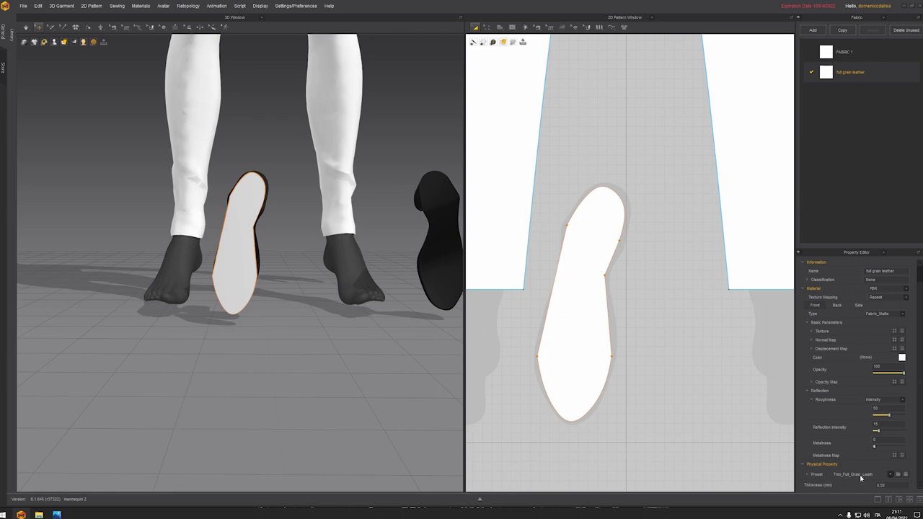
Change the full grain leather fabric's colour to dark grey
left_click(589, 249)
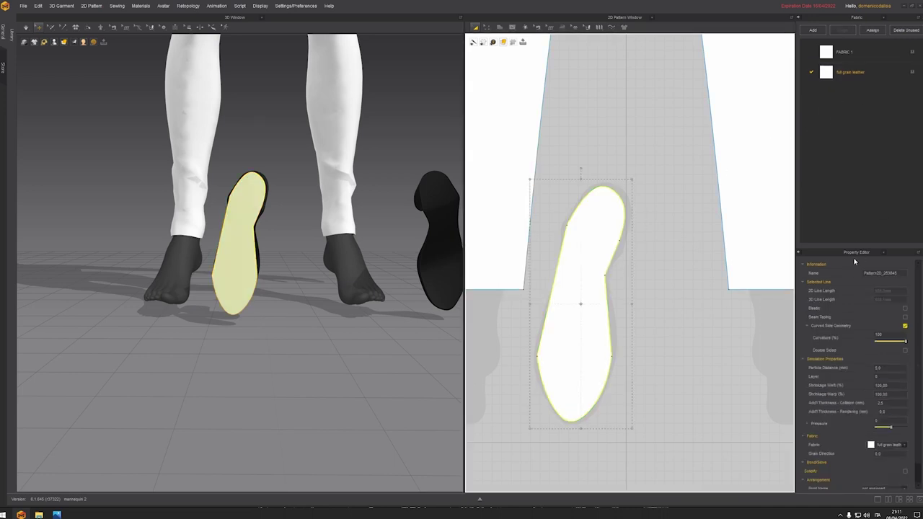
left_click(829, 72)
left_click(901, 358)
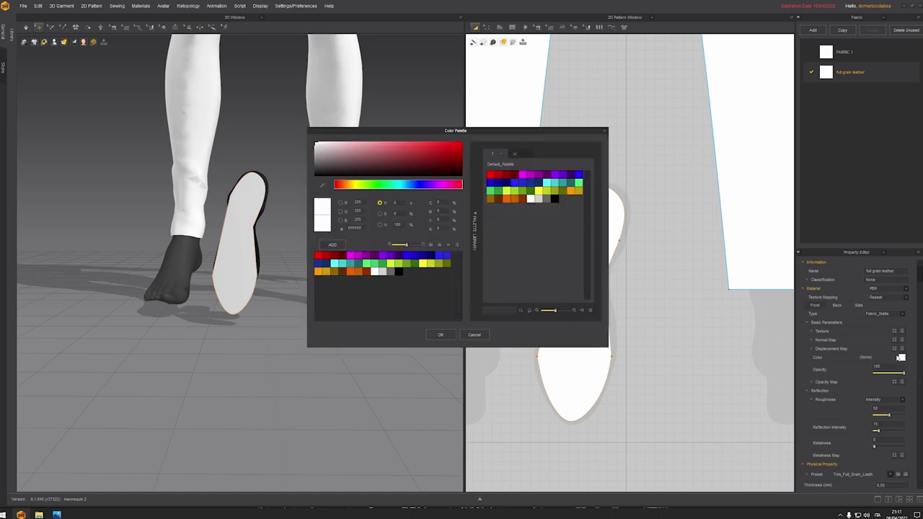
left_click_drag(316, 157, 305, 168)
left_click(441, 334)
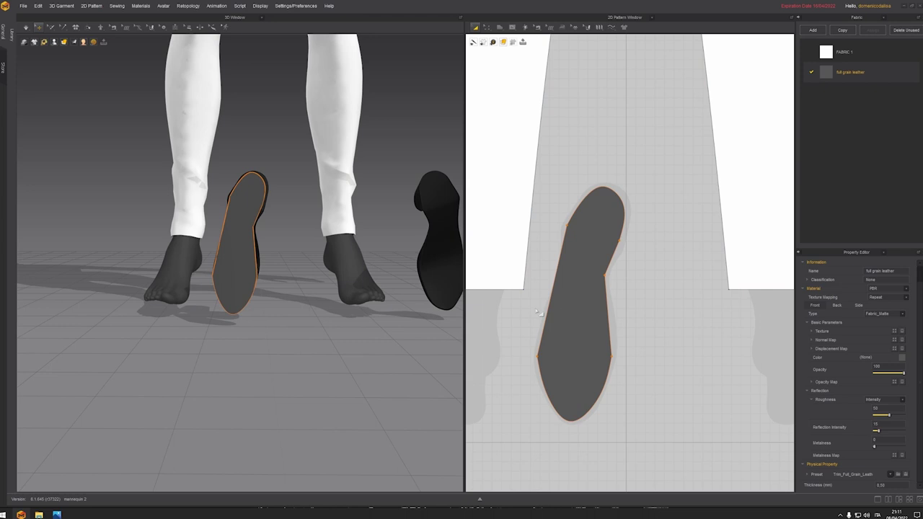
Delete the reference shoe sole mesh and lay the sole pattern flat beneath the mannequin's foot
left_click(450, 227)
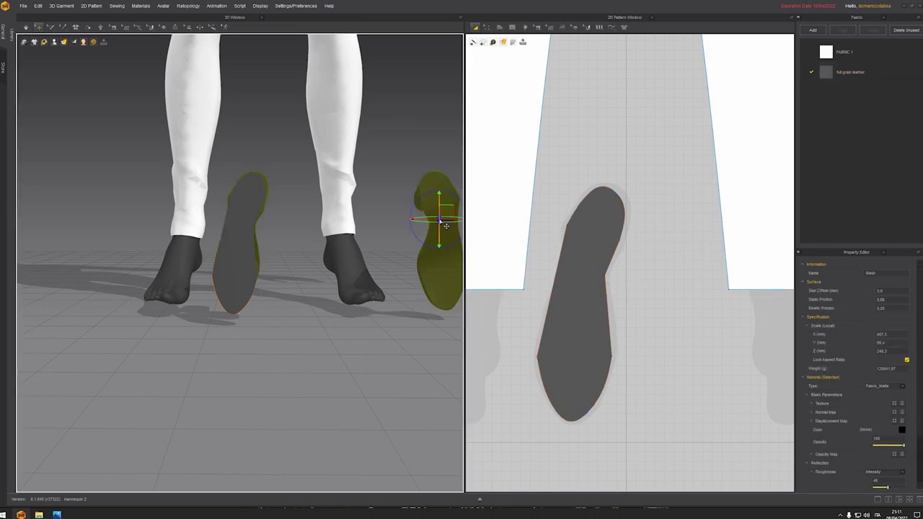
key("Delete")
left_click(232, 256)
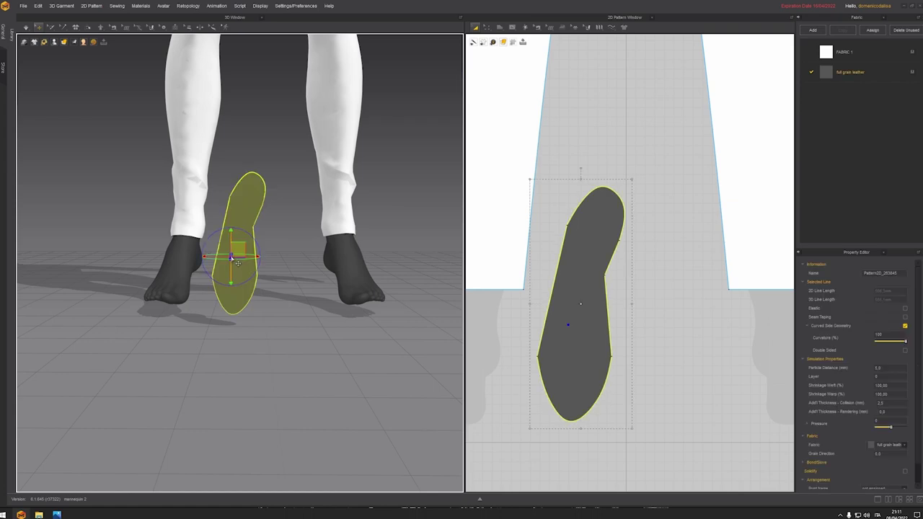
right_click_drag(285, 292, 254, 248)
left_click_drag(254, 248, 210, 191)
right_click_drag(259, 252, 294, 353)
Strengthen the sole pattern, set its pressure to -2 and run a short simulation
right_click(294, 354)
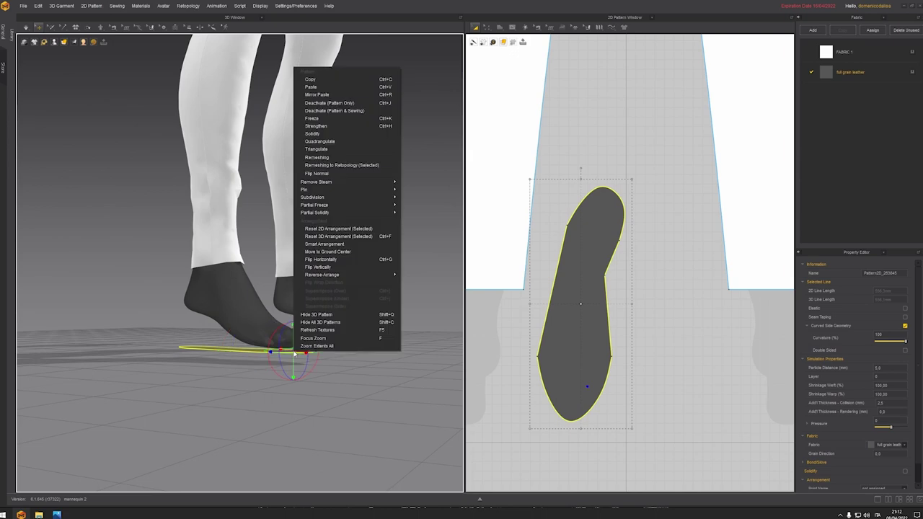
left_click(332, 129)
right_click_drag(307, 323, 335, 324)
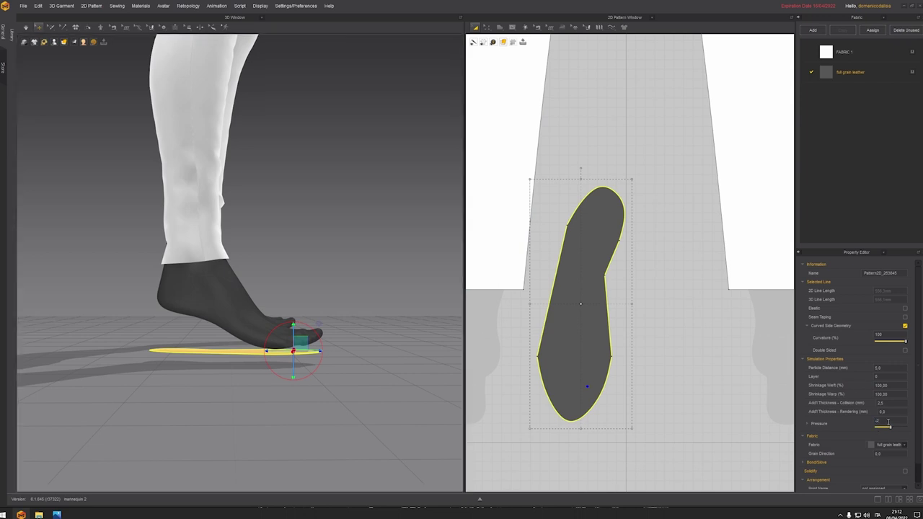
right_click_drag(360, 306, 345, 310)
key("space")
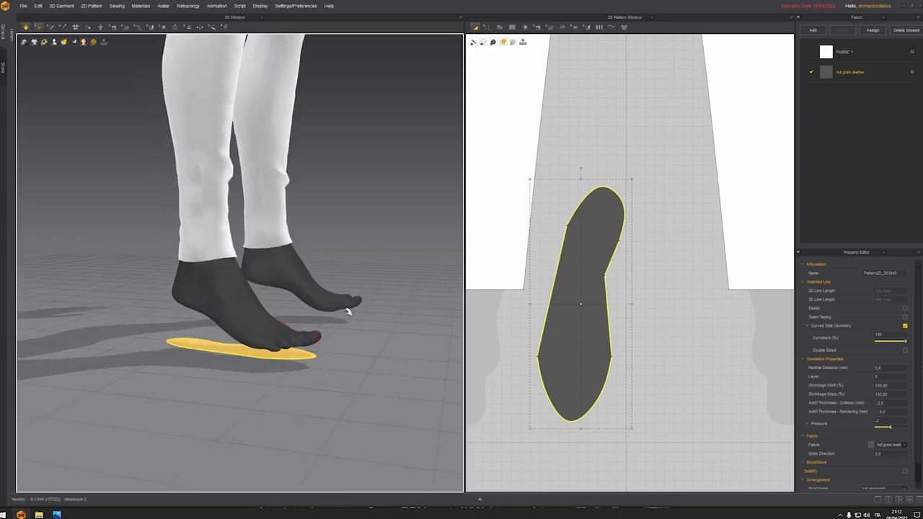
key("space")
Set the sole pattern's pressure to 4 and simulate it against the underside of the foot
left_click(886, 422)
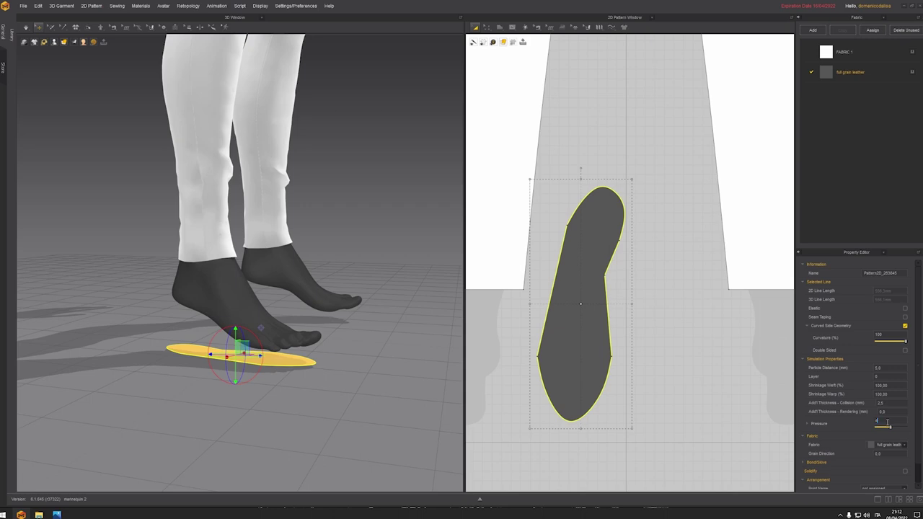
key("space")
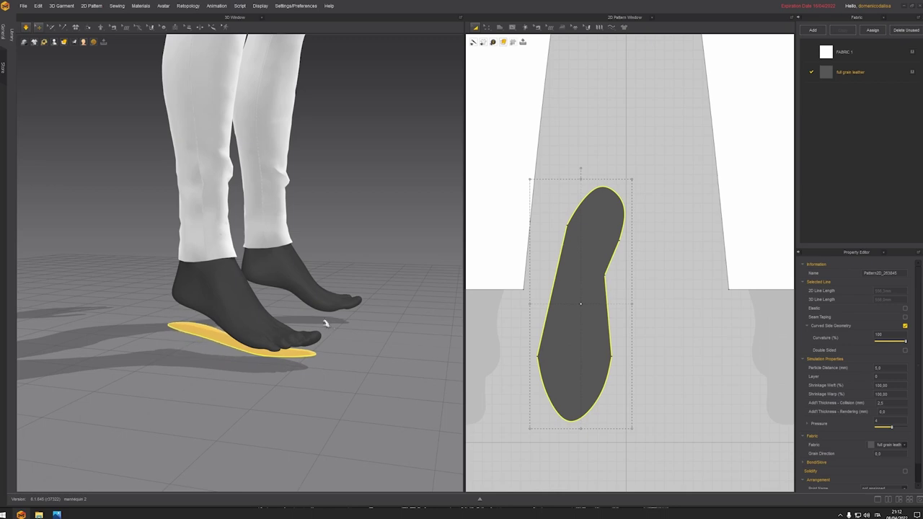
right_click_drag(277, 364, 189, 334)
right_click_drag(249, 362, 212, 338)
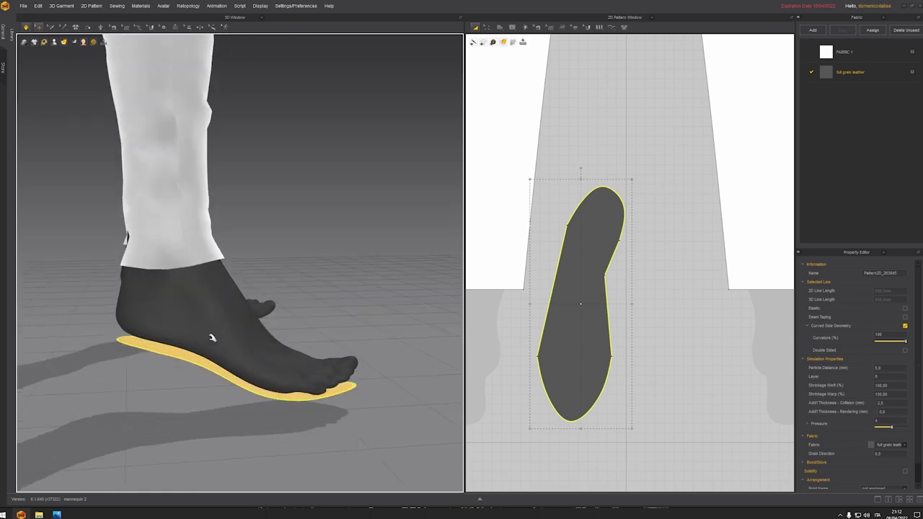
right_click_drag(327, 362, 289, 354)
key("space")
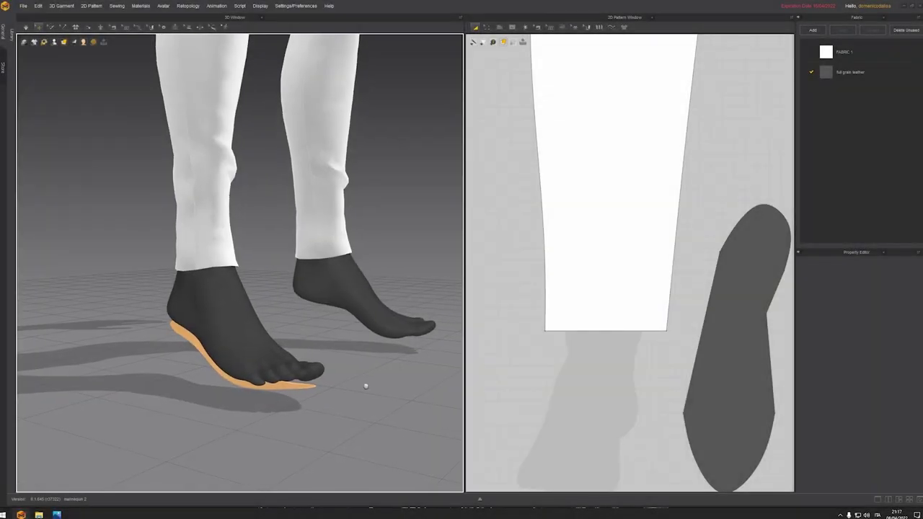
Freeze the sole pattern in its draped shape under the foot
right_click_drag(366, 386, 351, 371)
right_click_drag(267, 349, 223, 315)
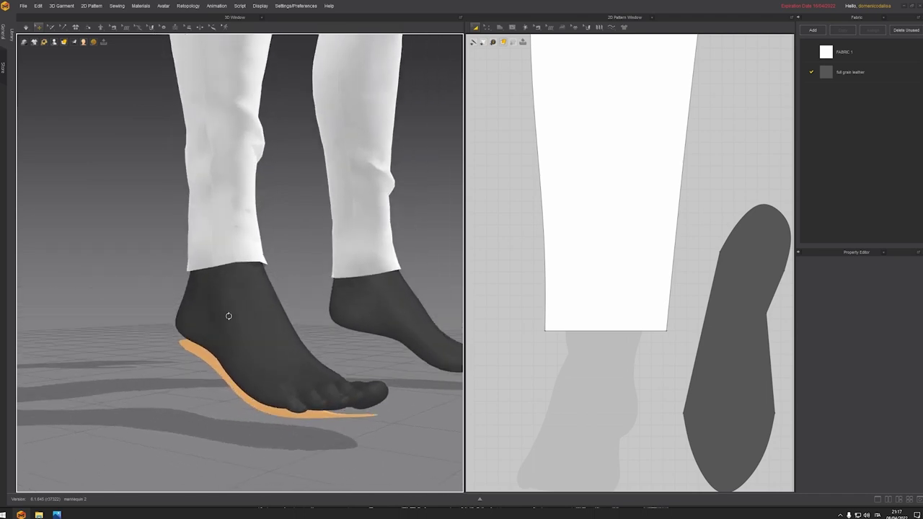
left_click(215, 360)
right_click(209, 358)
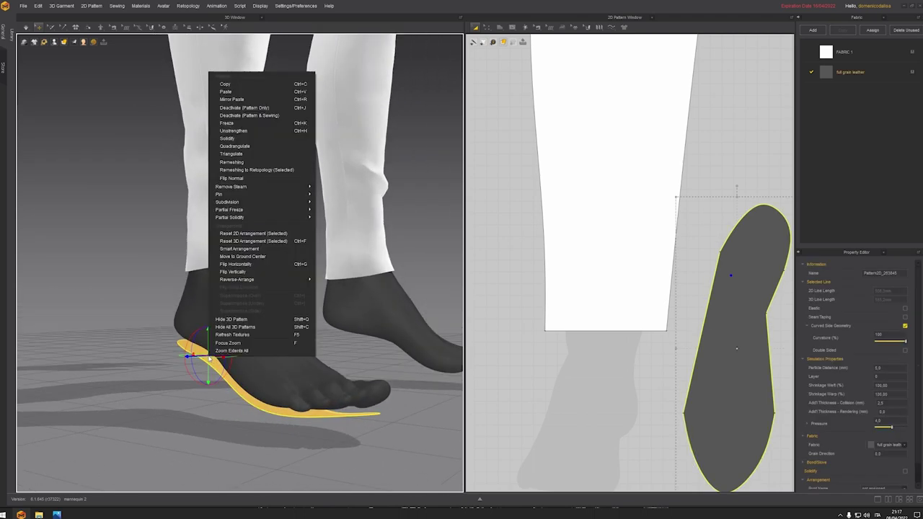
left_click(243, 125)
right_click_drag(315, 256, 291, 253)
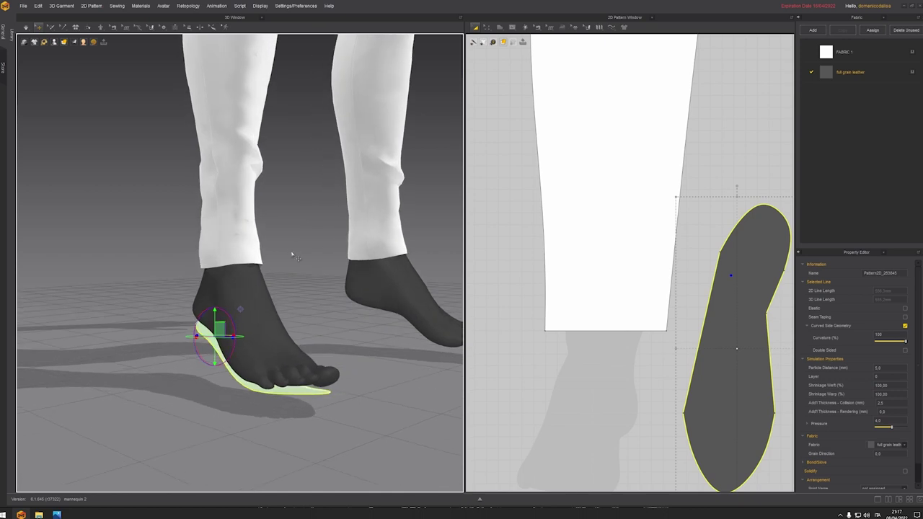
Deactivate all the bodysuit patterns with their sewing and hide them in the 3D view
left_click(223, 237)
key("ctrl+a")
right_click(212, 196)
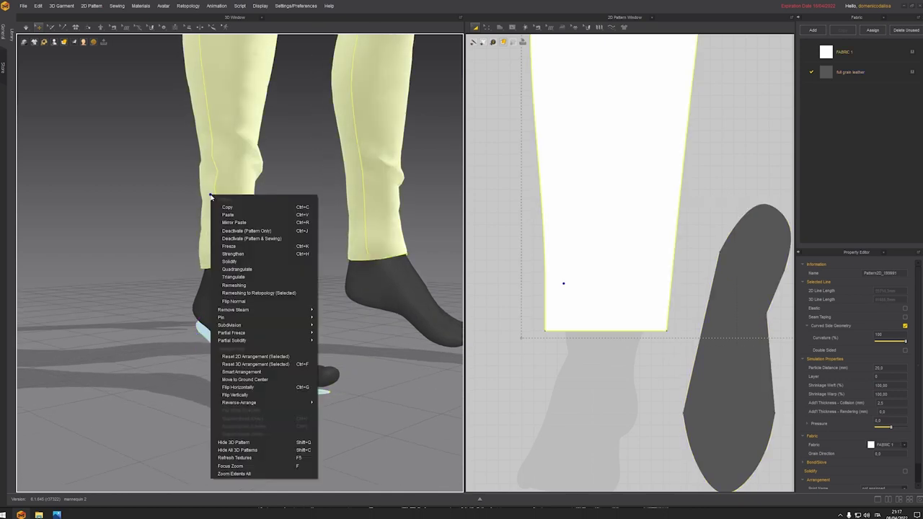
left_click(267, 240)
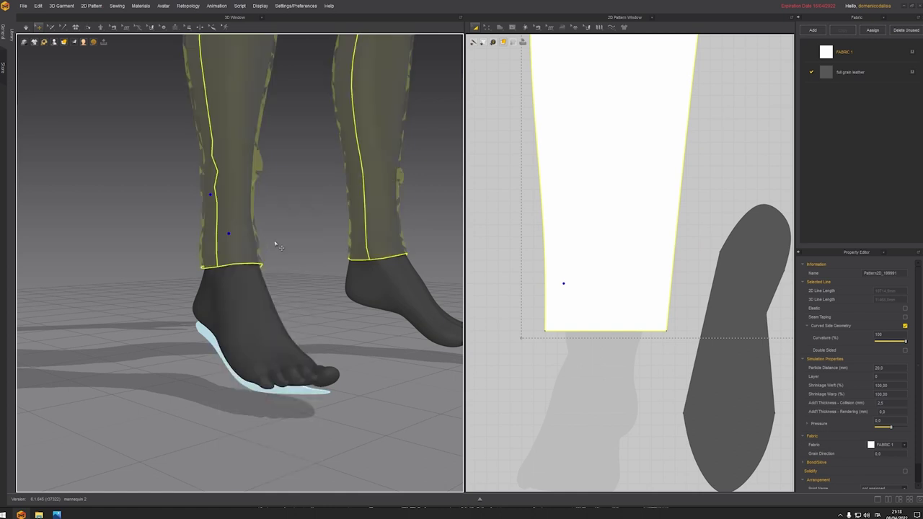
key("shift+q")
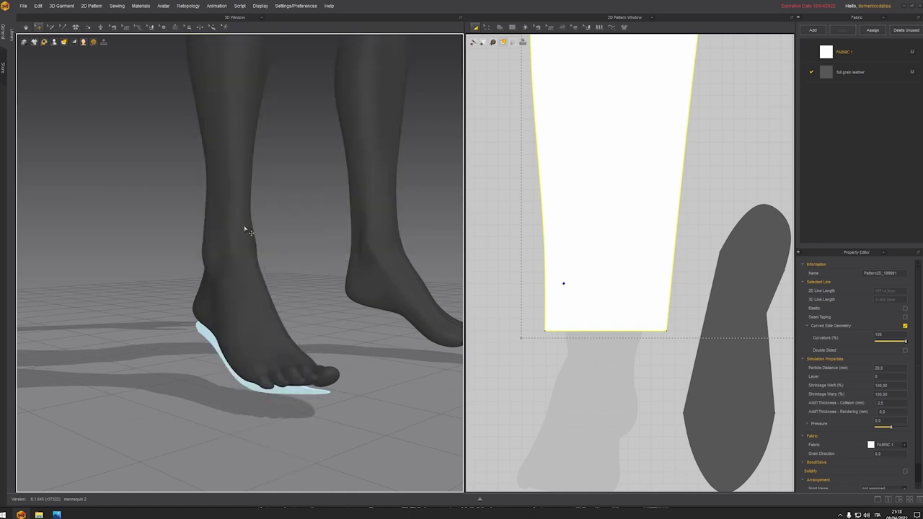
Draw a closed six-point outline on the avatar from the front of the ankle down the instep to the base of the toes
right_click_drag(319, 296, 221, 261)
left_click(101, 29)
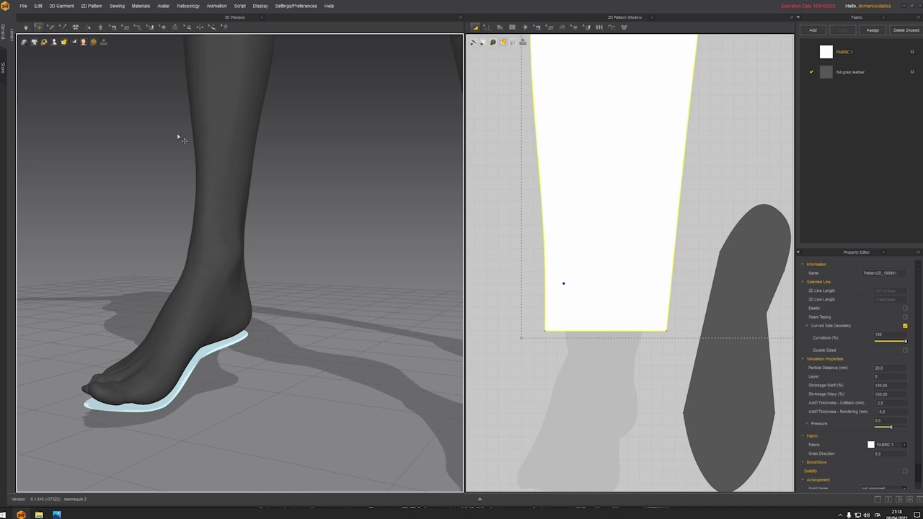
left_click(138, 26)
left_click(159, 71)
mouse_move(198, 247)
right_mouse_down()
mouse_move(245, 254)
mouse_move(210, 241)
right_mouse_up()
left_click(228, 251)
left_click(253, 249)
left_click(222, 291)
left_click(188, 369)
right_click_drag(189, 370, 253, 360)
left_click(246, 384)
left_click(235, 301)
left_click(238, 248)
right_click_drag(272, 252, 240, 256)
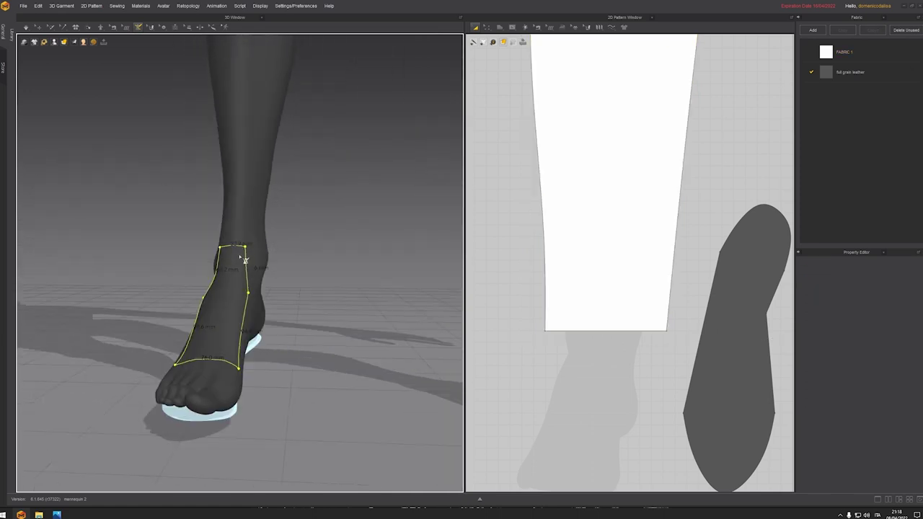
Flatten the outlined instep area on the avatar into a 2D pattern
left_click(138, 27)
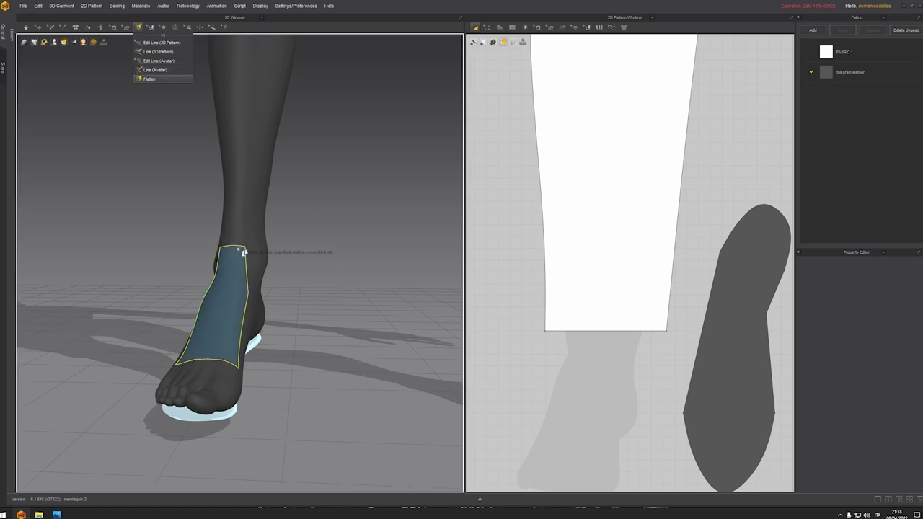
mouse_move(139, 30)
left_click(160, 79)
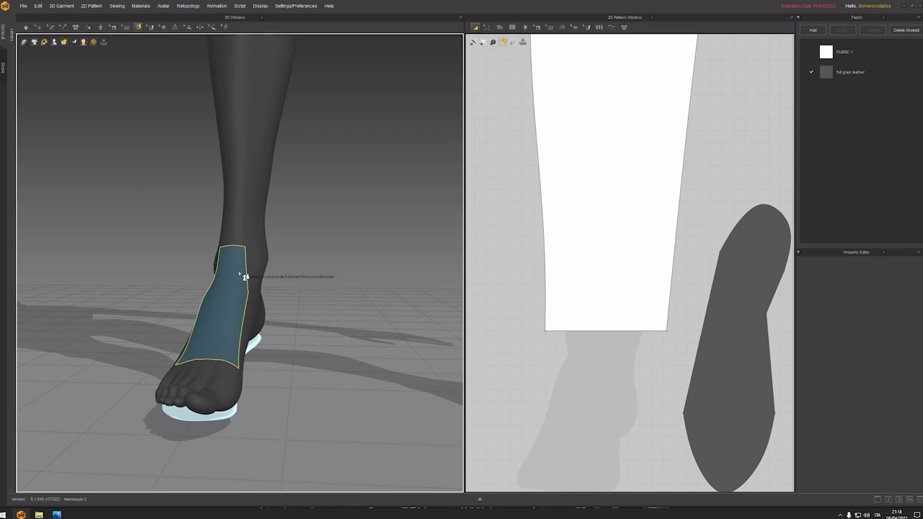
left_click(241, 275)
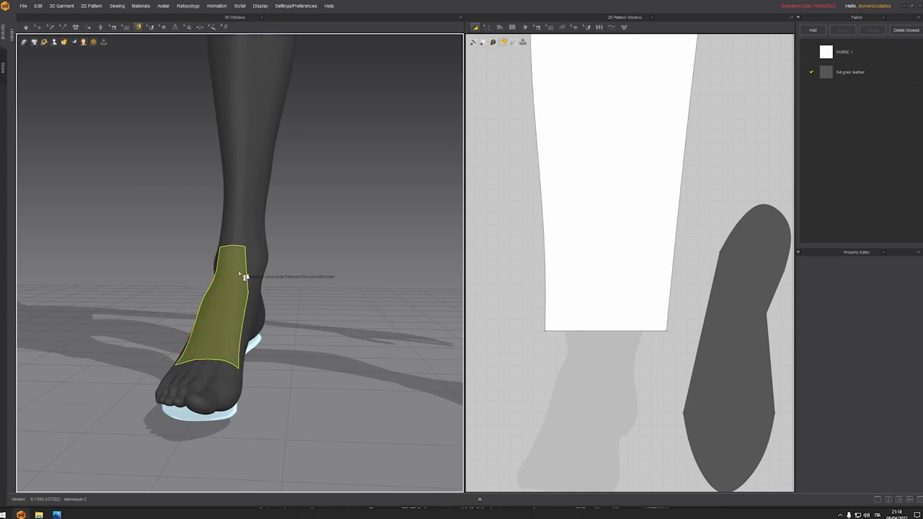
key("Return")
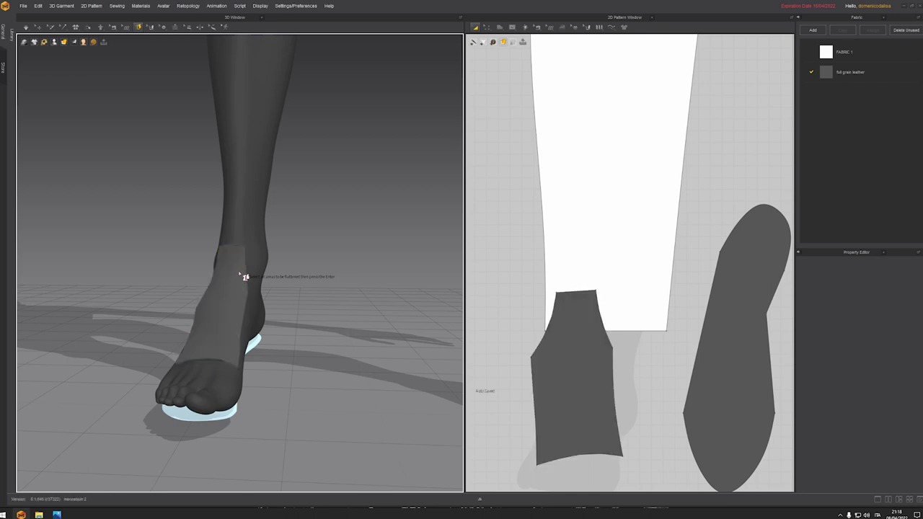
Curve the toe edge of the new shoe upper pattern outward into a rounded tip
right_click_drag(240, 274, 247, 282)
scroll(581, 391, "down", 4)
left_click(584, 351)
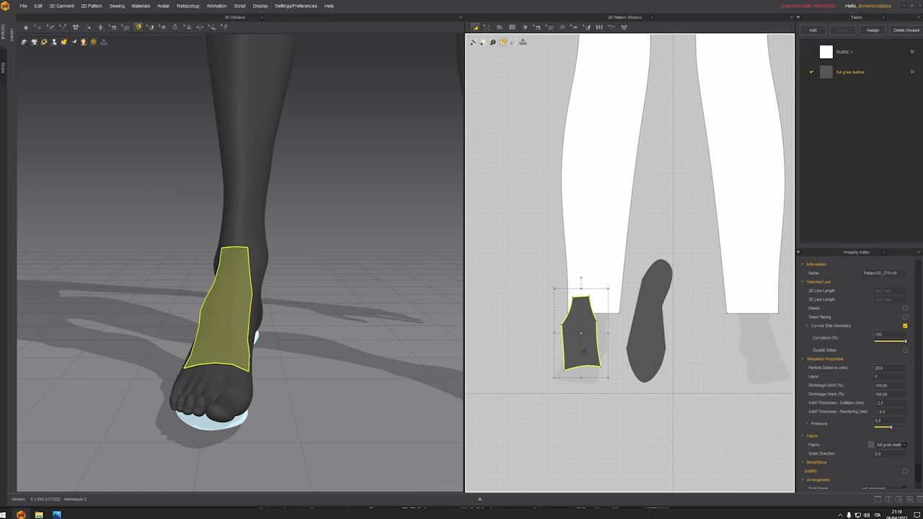
right_click_drag(303, 355, 193, 362)
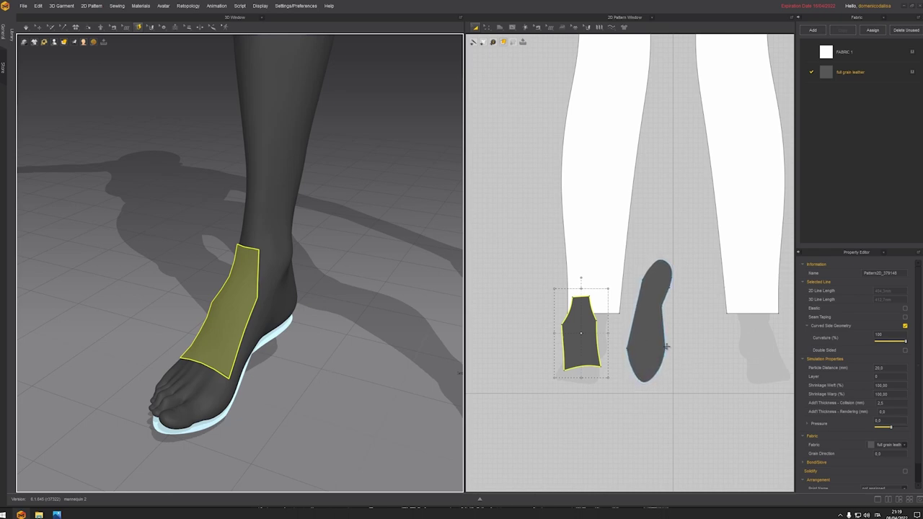
left_click(488, 28)
left_click(519, 60)
scroll(588, 376, "up", 5)
left_click(588, 350)
left_click_drag(588, 350, 571, 411)
Place the upper pattern over the sole pattern and adjust its front outline to match the sole's toe shape
left_click(474, 27)
scroll(574, 282, "down", 5)
left_click_drag(574, 283, 655, 280)
scroll(705, 301, "up", 3)
left_click(487, 28)
left_click_drag(618, 346, 616, 349)
left_click_drag(640, 321, 647, 324)
Set the upper pattern's particle distance to 5 mm and move it off the sole pattern in the 2D layout
left_click(474, 27)
left_click(634, 301)
double_click(885, 367)
type("5")
right_click_drag(325, 361, 267, 332)
left_click_drag(630, 302, 514, 371)
right_click_drag(310, 360, 292, 335)
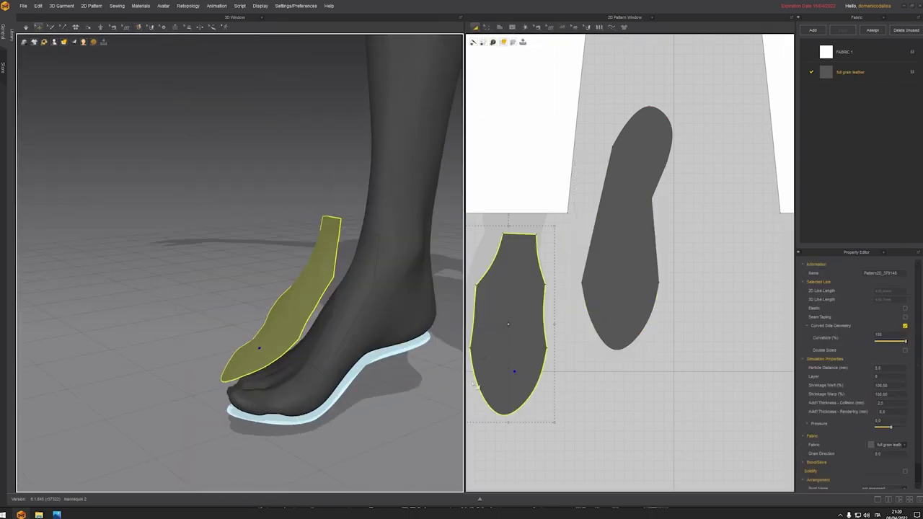
Free-sew the upper pattern's rounded toe edge to the front edge of the sole pattern
left_click(525, 26)
left_click(538, 27)
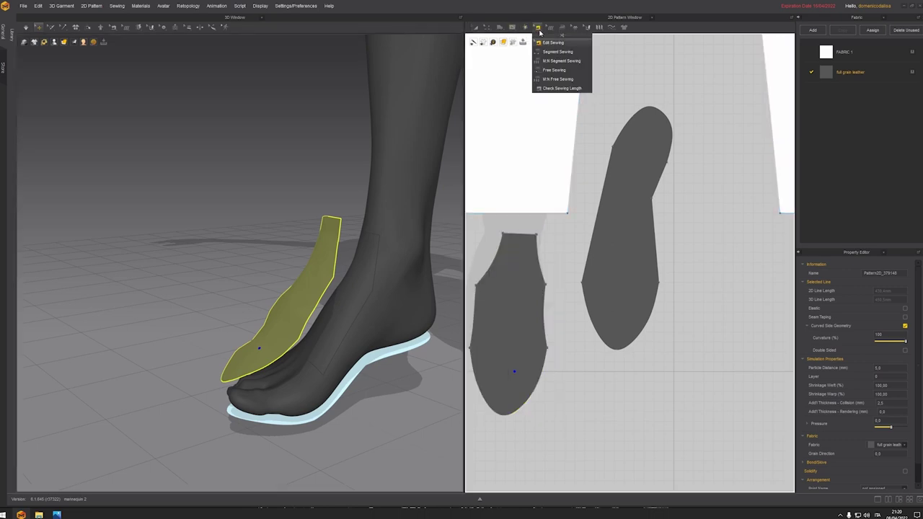
left_click(554, 70)
middle_click_drag(540, 241, 586, 197)
left_click(516, 307)
left_click(593, 306)
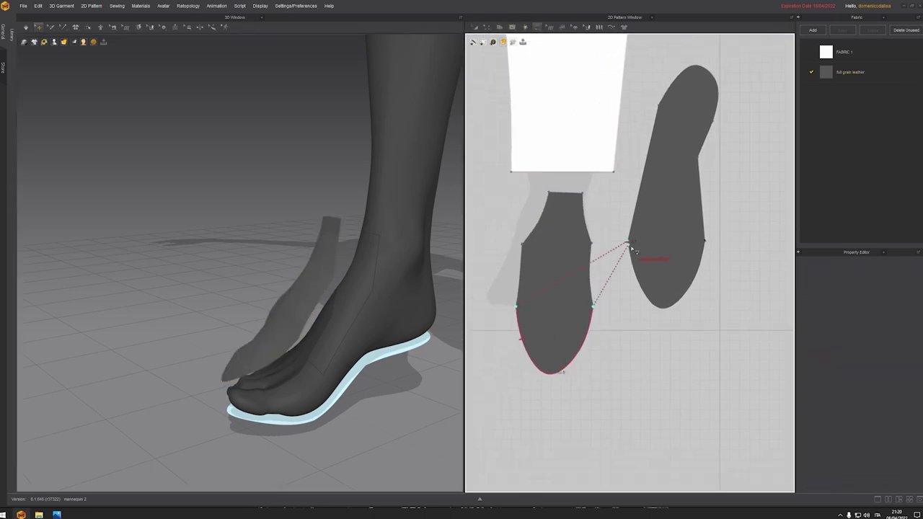
left_click(629, 243)
left_click(704, 242)
Simulate the shoe upper so that it is drawn over the toes onto the sole
key("space")
left_click(314, 307)
right_click_drag(315, 309, 404, 339)
right_click_drag(311, 291, 331, 315)
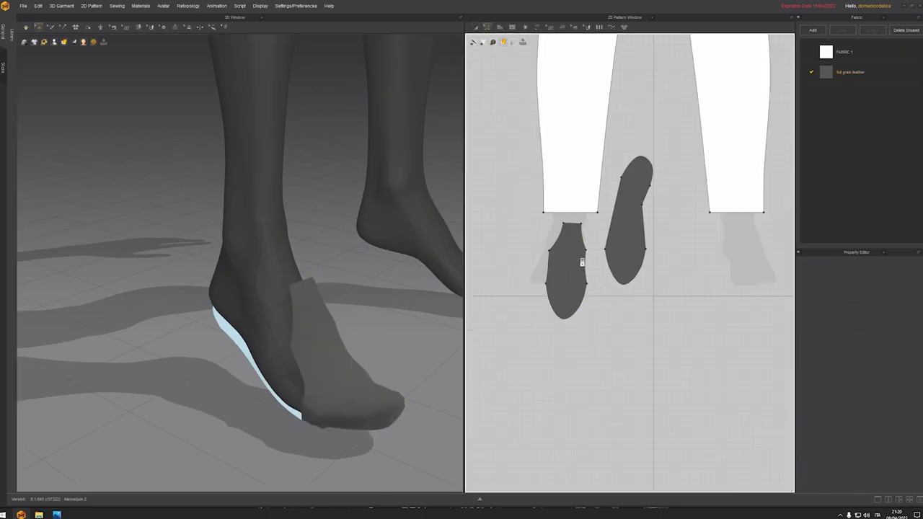
Lengthen and narrow the ankle end of the shoe upper pattern into a slim strip
scroll(577, 217, "up", 3)
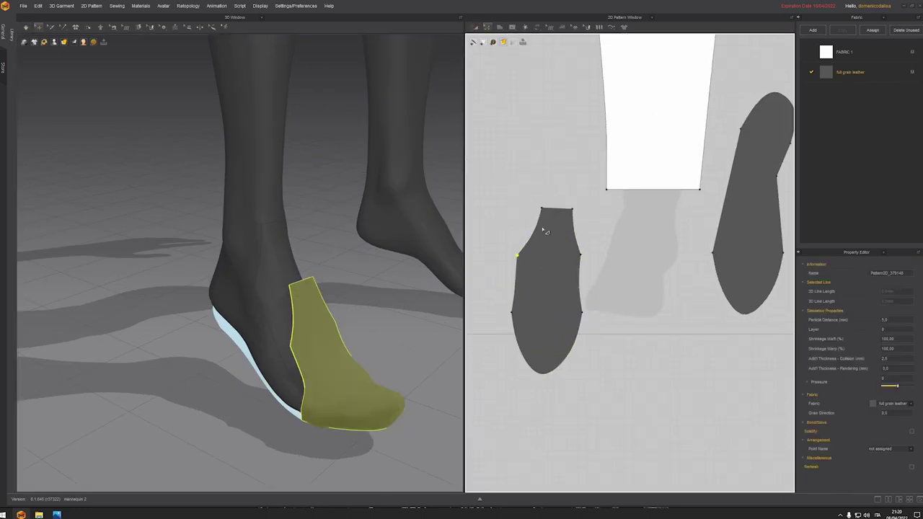
left_click(546, 231)
right_click_drag(288, 259, 328, 257)
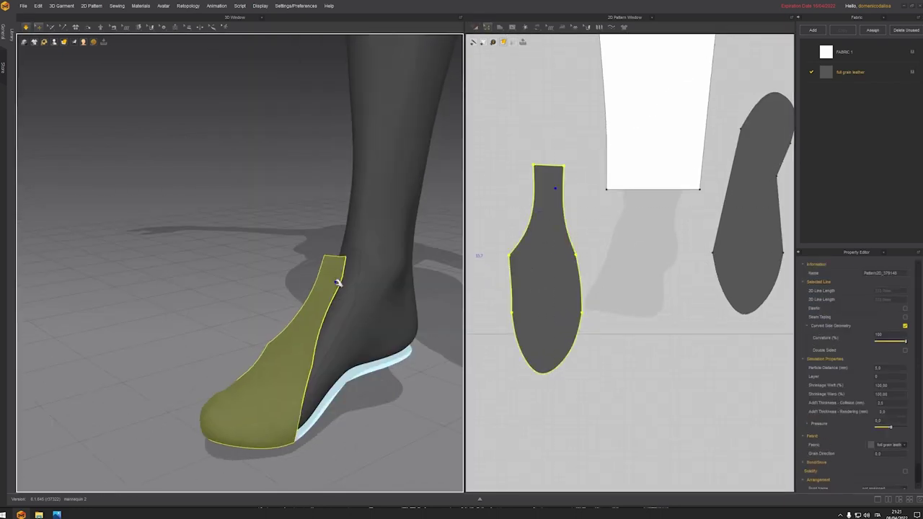
left_click(536, 26)
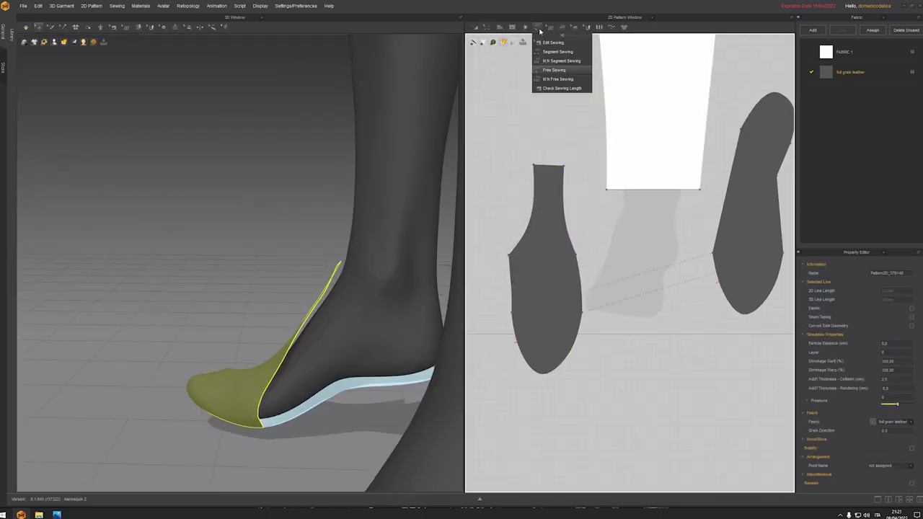
left_click(587, 313)
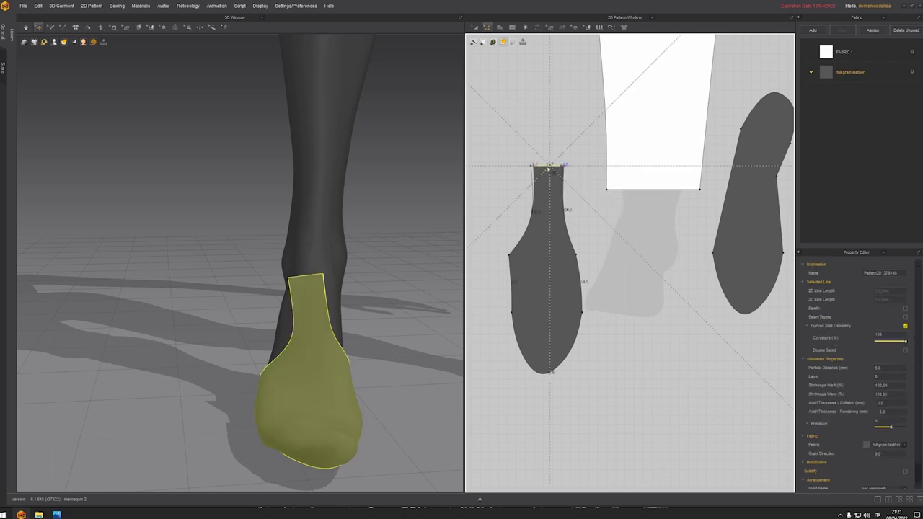
Draw a closed outline on the avatar around the side of the foot, heel and ankle
right_click_drag(289, 317, 339, 335)
left_click(139, 28)
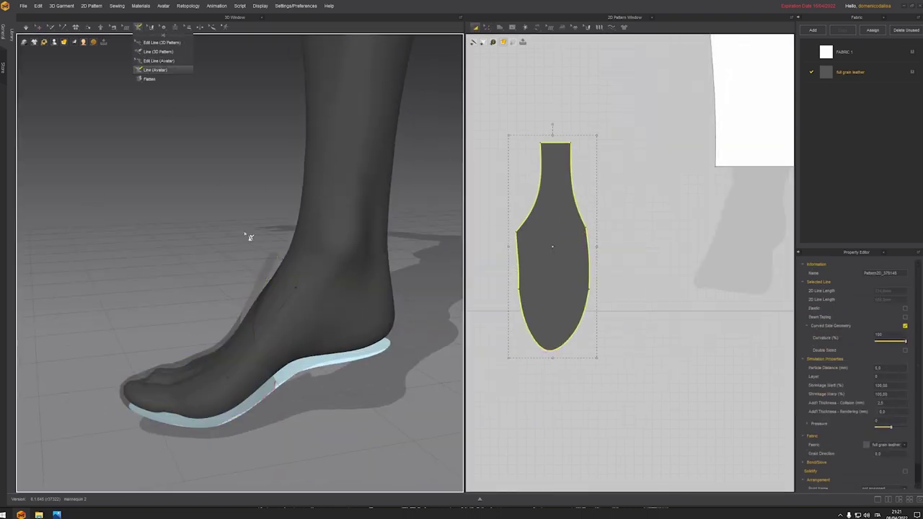
right_click_drag(249, 237, 303, 311)
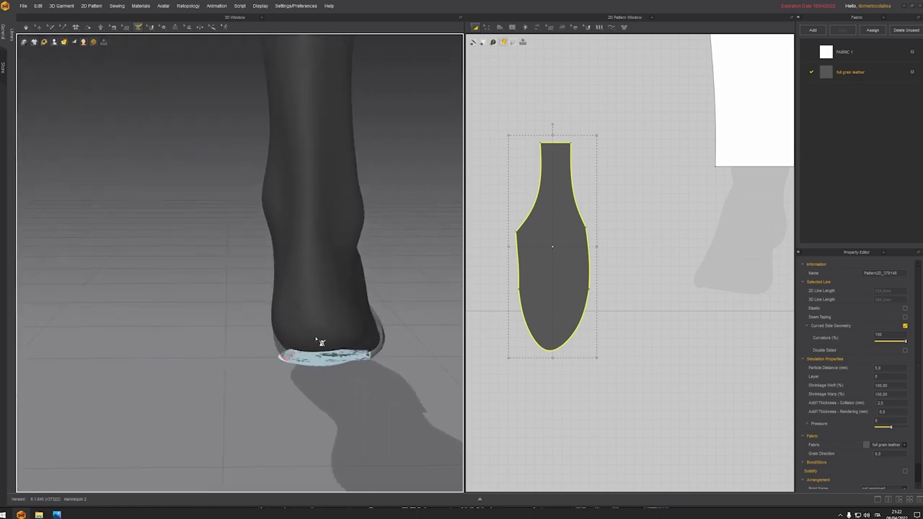
right_click_drag(313, 215, 211, 176)
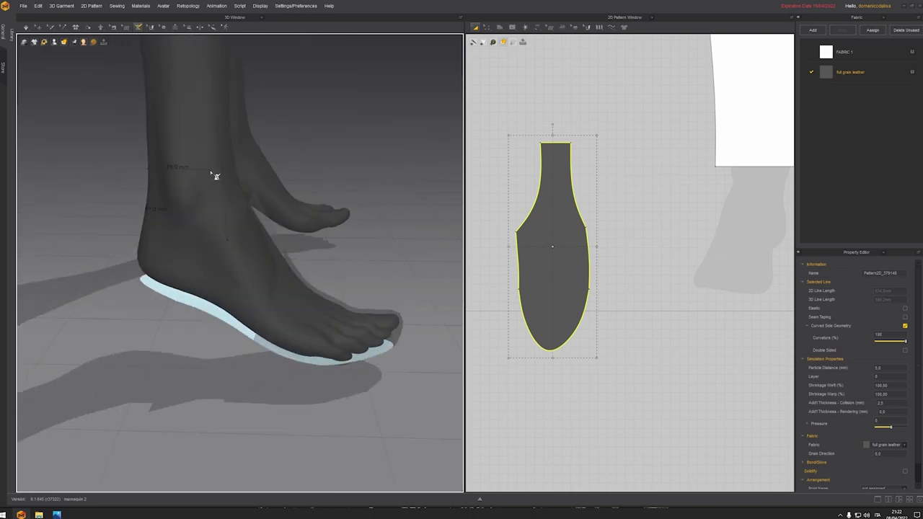
right_click_drag(219, 239, 293, 322)
Flatten the outlined foot-side area into a pattern and place it beside the shoe upper in the 2D layout
left_click(139, 27)
left_click(151, 80)
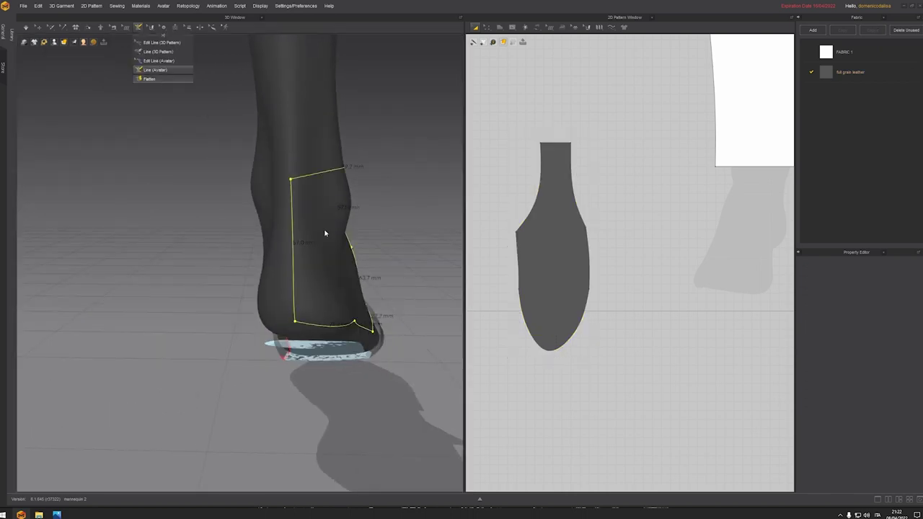
left_click(330, 232)
key("Return")
right_click_drag(330, 232, 256, 269)
left_click(39, 27)
left_click_drag(715, 200, 413, 198)
middle_click_drag(546, 238, 625, 258)
Sew the front edge of the side pattern to the adjoining edge of the shoe upper
left_click(537, 27)
left_click(597, 297)
left_click(570, 283)
right_click_drag(317, 287, 382, 286)
left_click(541, 219)
left_click(609, 229)
Create a mirrored copy of the side pattern and place it on the opposite side of the shoe upper
left_click(475, 27)
right_click(529, 229)
left_click(558, 260)
middle_click_drag(694, 242, 571, 272)
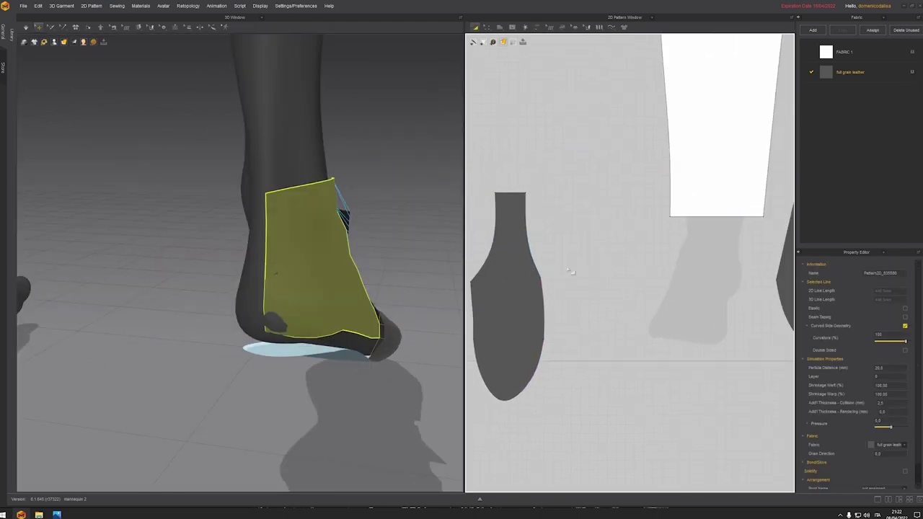
right_click(596, 267)
left_click(611, 270)
left_click(615, 256)
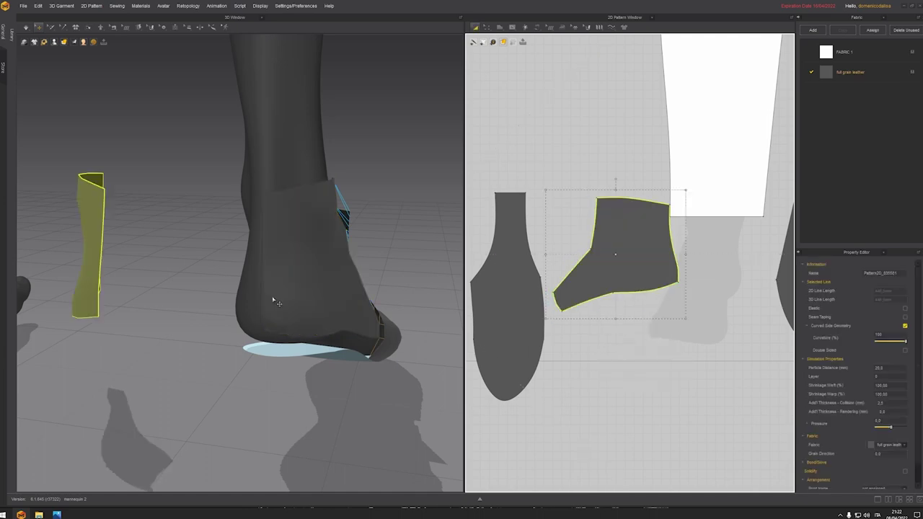
Position the mirrored side pattern against the uncovered side of the ankle in the 3D view
right_click_drag(273, 301, 360, 324)
left_click(112, 252)
right_click_drag(123, 256, 65, 258)
left_click_drag(119, 262, 166, 264)
right_click_drag(166, 265, 259, 276)
Sew the mirrored side pattern to the shoe upper and join both side patterns along their heel edges
left_click(537, 28)
left_click(554, 70)
scroll(544, 253, "up", 2)
left_click(556, 303)
left_click(568, 329)
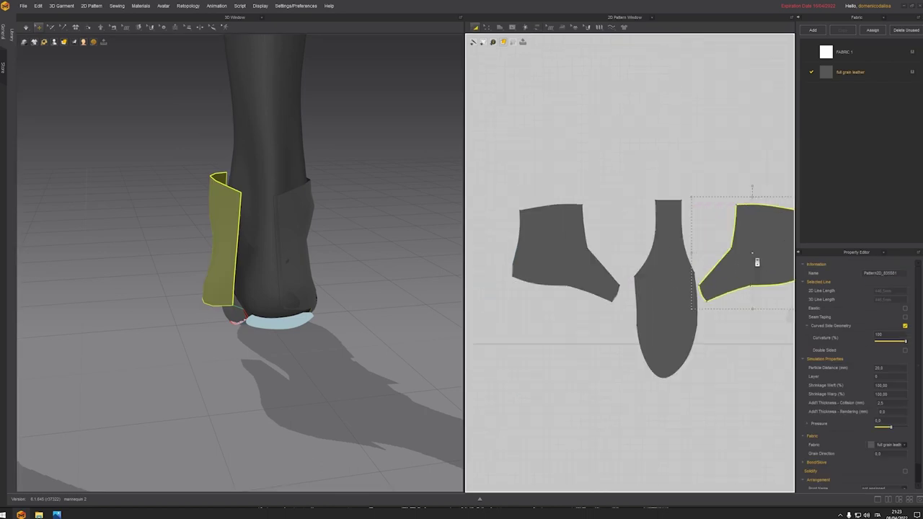
left_click(536, 27)
left_click(557, 51)
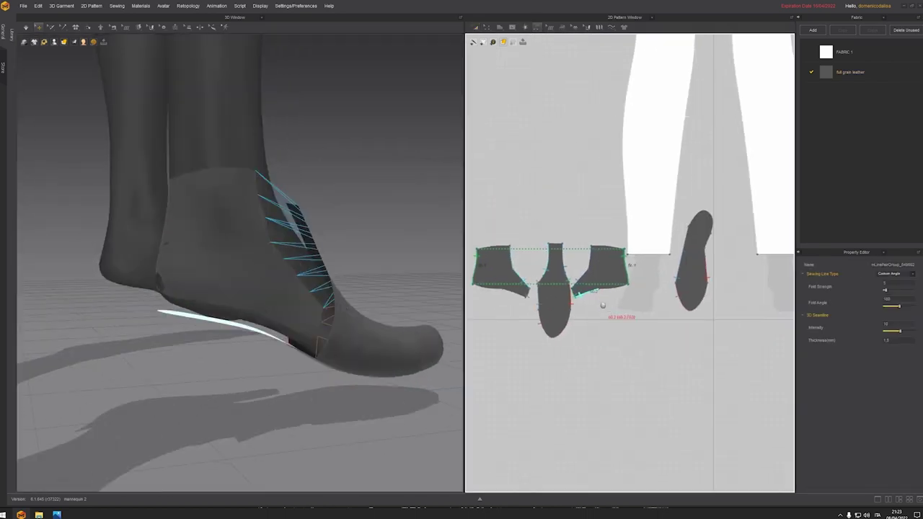
Free-sew the bottom edges of both side patterns to the outline of the sole pattern
scroll(614, 202, "up", 3)
middle_click_drag(543, 273, 567, 268)
right_click_drag(234, 328, 267, 297)
right_click_drag(278, 339, 230, 299)
left_click(552, 271)
left_click(482, 255)
middle_click_drag(649, 238, 541, 276)
left_click(645, 261)
left_click(674, 196)
left_click(507, 310)
left_click(575, 291)
left_click(676, 256)
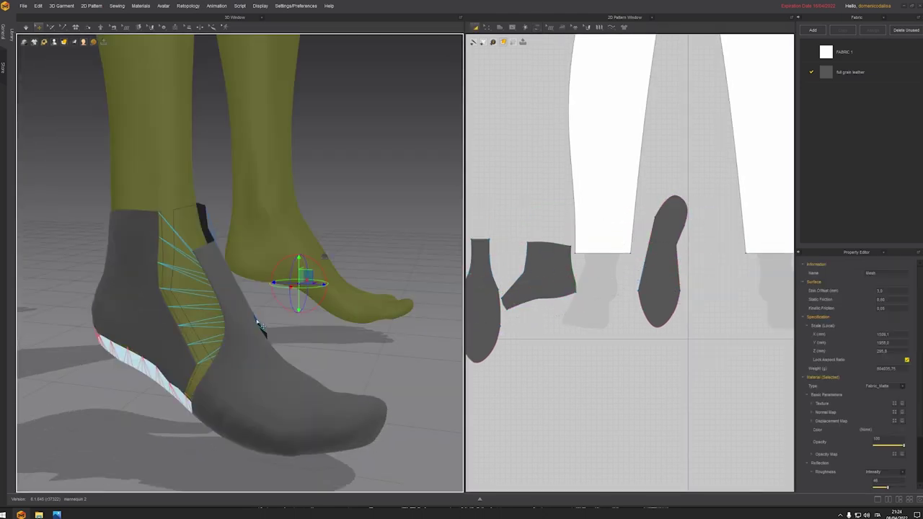
Simulate the shoe so that its sewn side patterns close around the heel and ankle above the sole
left_click(289, 288)
right_click_drag(223, 278, 278, 307)
left_click(279, 308)
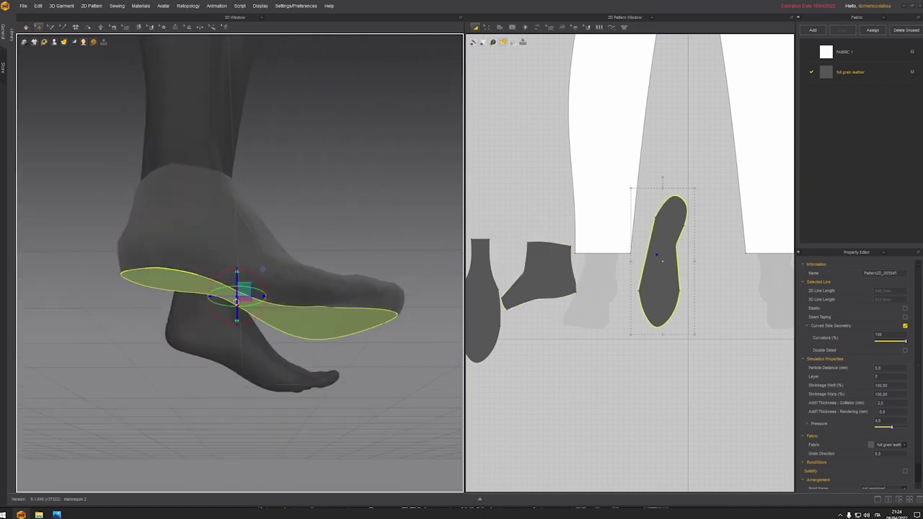
right_click(343, 325)
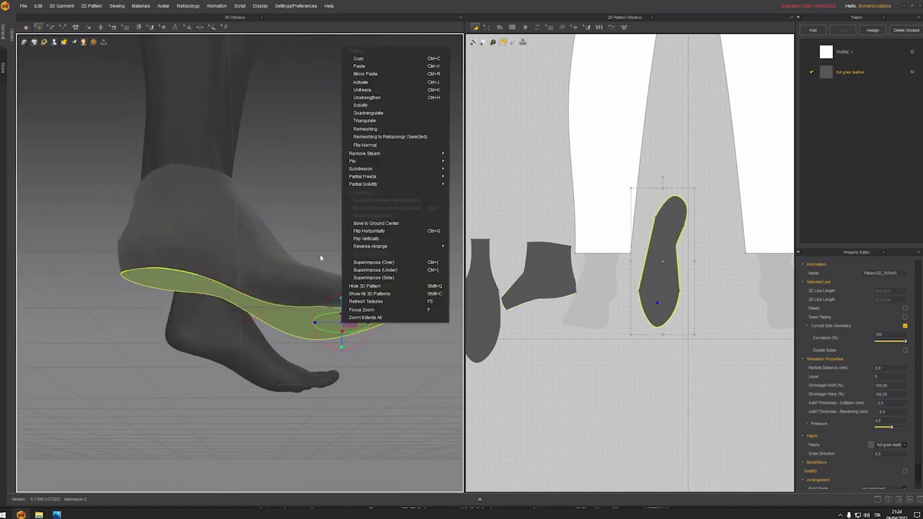
left_click(314, 231)
right_click_drag(314, 231, 220, 331)
left_click(219, 323)
left_click(275, 312)
right_click_drag(274, 313, 343, 299)
left_click(279, 300)
left_click(303, 297)
middle_click_drag(553, 310, 600, 307)
middle_click_drag(282, 327, 295, 333)
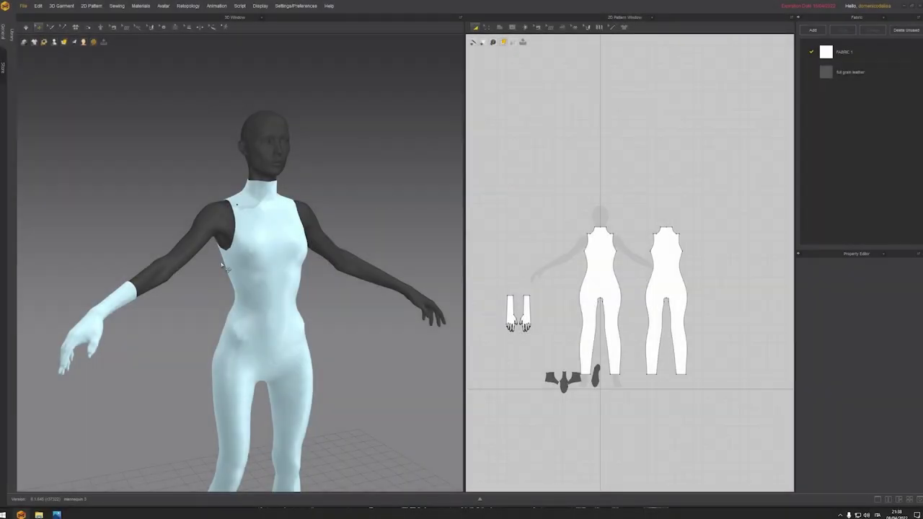
Draw a square pattern over the mannequin's head silhouette in the 2D layout
middle_click_drag(335, 267, 341, 290)
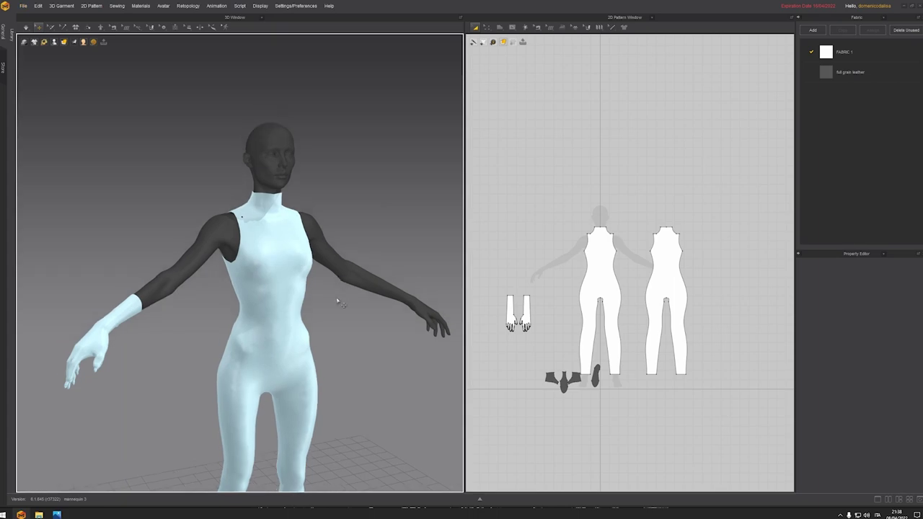
mouse_move(295, 307)
right_mouse_down()
mouse_move(331, 283)
mouse_move(288, 317)
mouse_move(305, 317)
right_mouse_up()
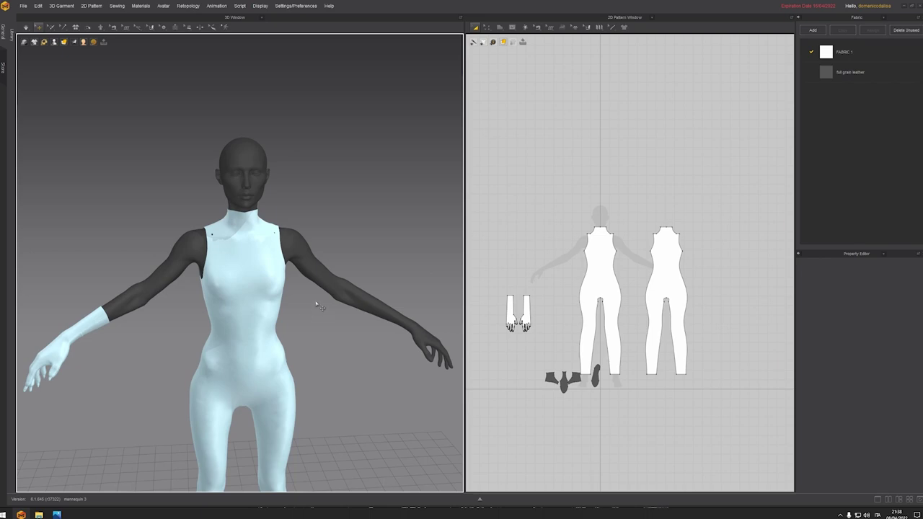
middle_click_drag(233, 133, 226, 204)
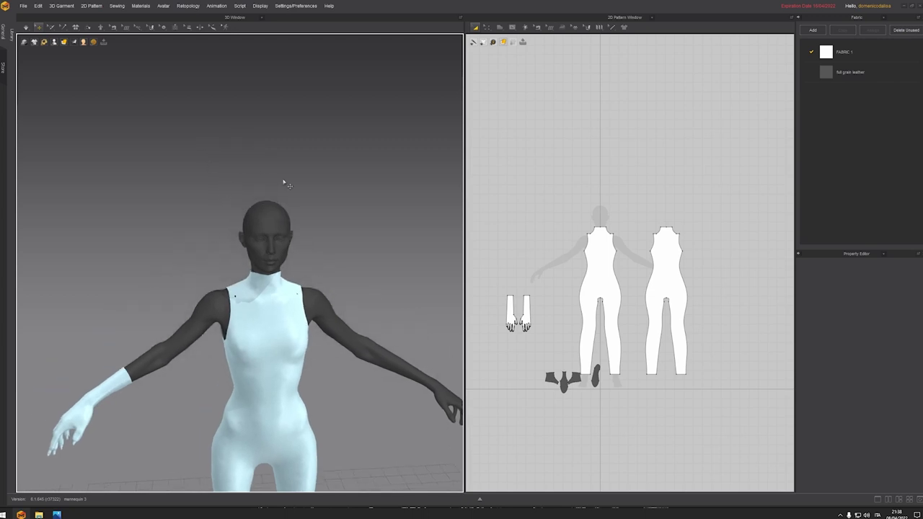
left_click(499, 26)
left_click(512, 52)
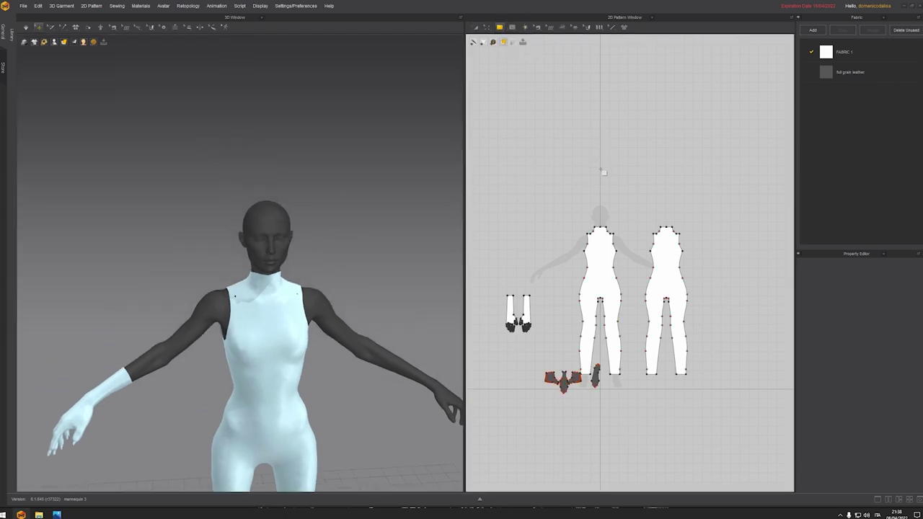
middle_click_drag(588, 170, 554, 173)
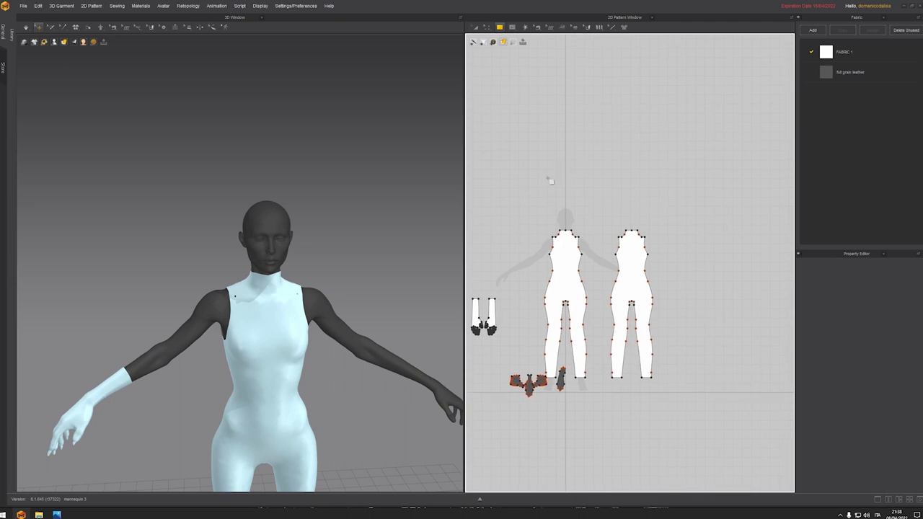
left_click_drag(548, 175, 590, 220)
left_click_drag(594, 223, 593, 223)
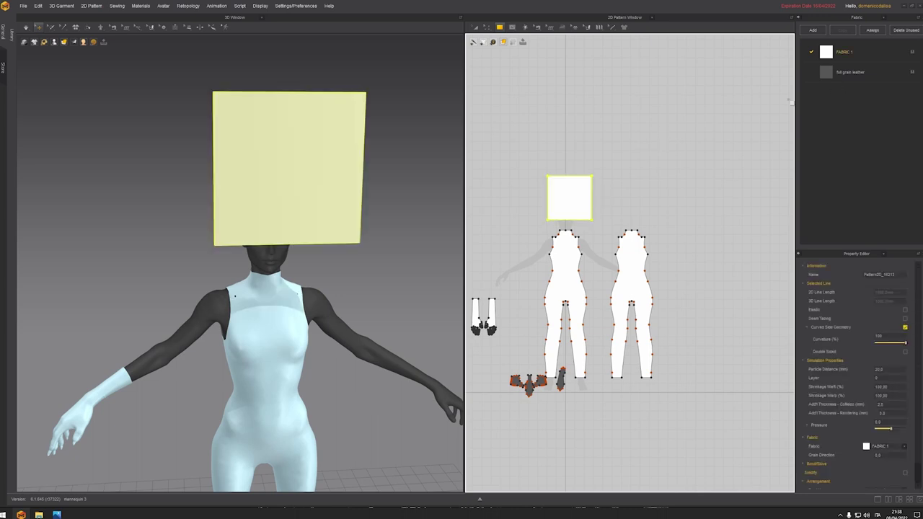
Delete the lower-left corner point of the square pattern to make it a right triangle
scroll(579, 218, "up", 2)
scroll(578, 218, "up", 3)
left_click(496, 229)
left_click(495, 227)
right_click(491, 228)
left_click(502, 229)
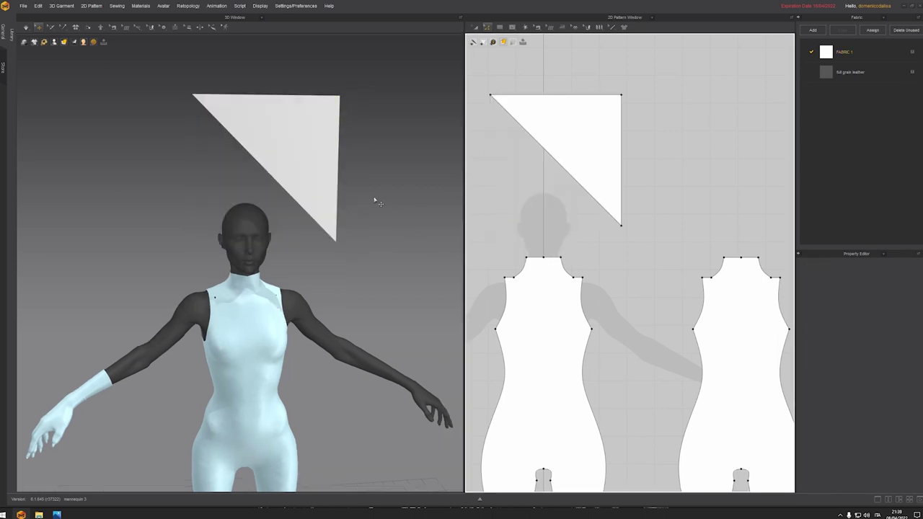
Rotate the triangle so its long edge is horizontal with the apex pointing up, and enlarge it
left_click(579, 138)
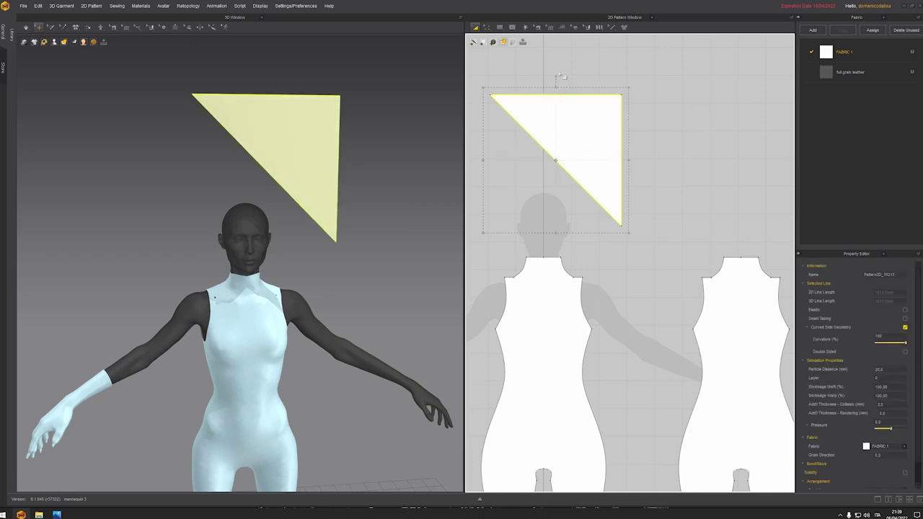
left_click_drag(556, 75, 564, 119)
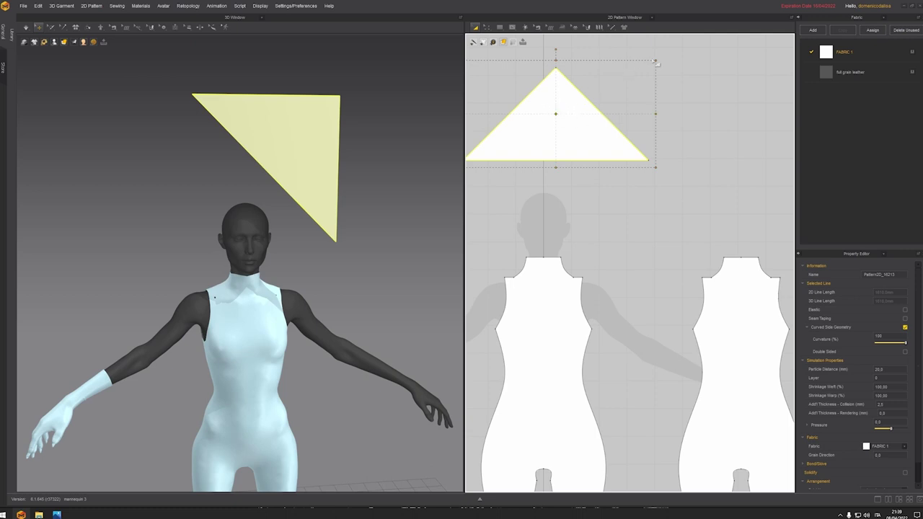
left_click_drag(656, 60, 674, 51)
Tilt the triangle over the mannequin's head in the 3D view with its long edge towards the face
middle_click_drag(395, 231, 385, 258)
left_click(311, 217)
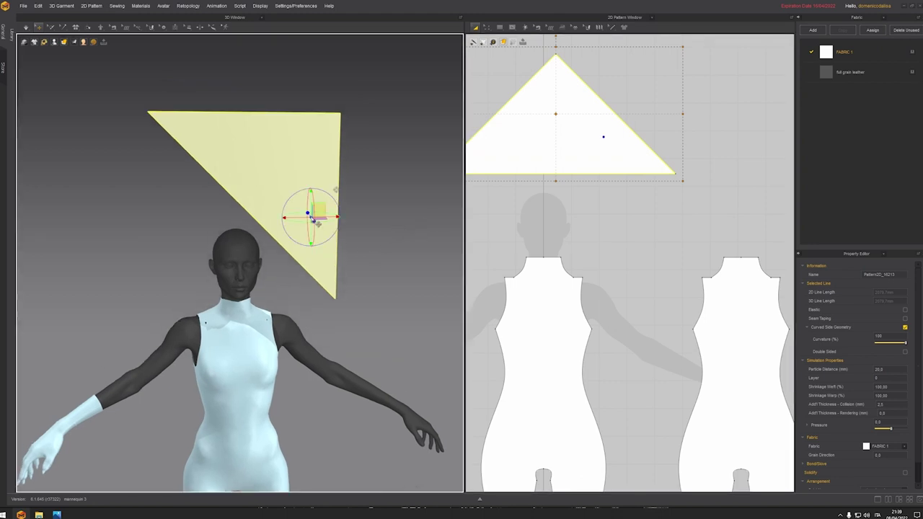
left_click_drag(334, 189, 291, 210)
right_click_drag(291, 210, 255, 268)
middle_click_drag(255, 267, 293, 254)
Enlarge the triangle pattern further in the 2D layout
middle_click_drag(649, 202, 682, 247)
left_click_drag(716, 225, 762, 264)
scroll(248, 216, "down", 3)
middle_click_drag(613, 238, 655, 231)
Split the triangle's long edge uniformly into 3 segments
key("z")
left_click(614, 225)
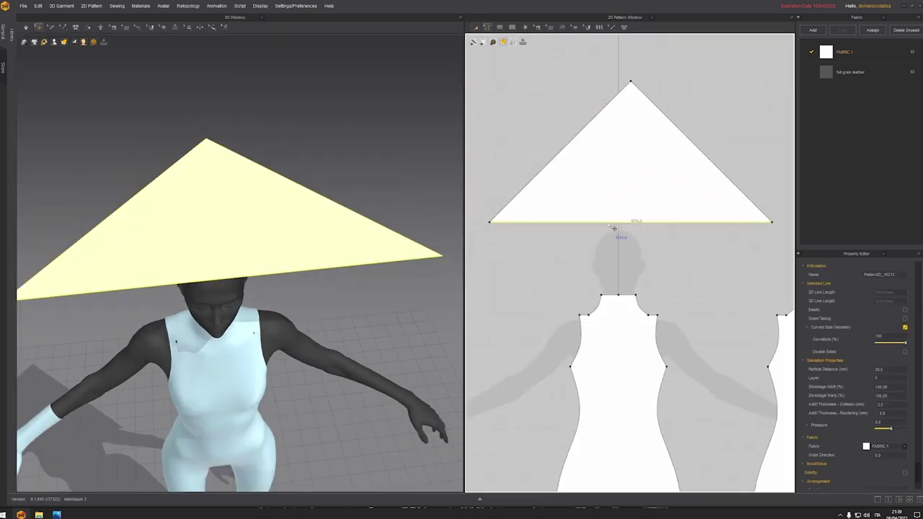
right_click_drag(225, 294, 294, 260)
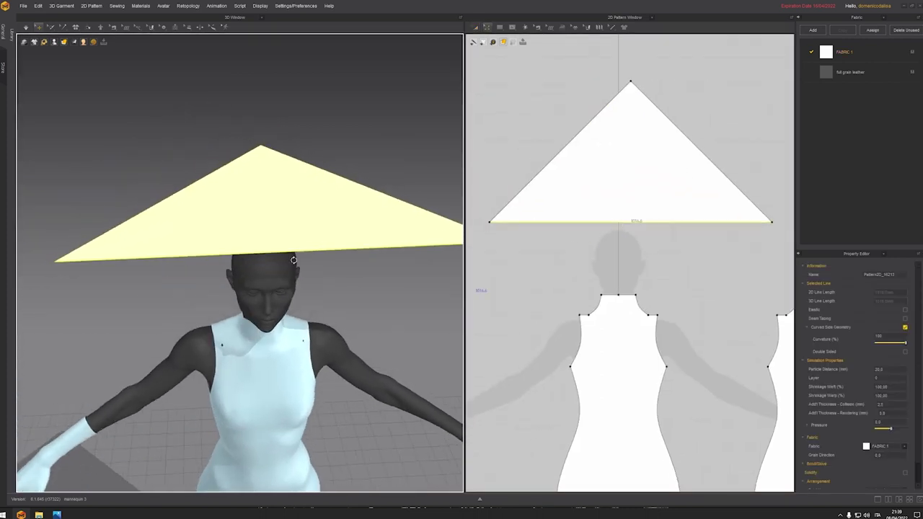
right_click(617, 223)
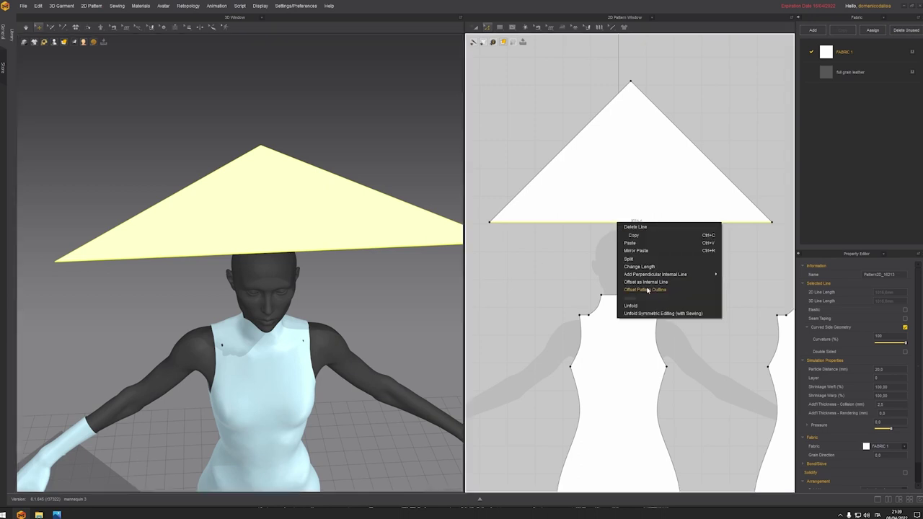
left_click(600, 254)
right_click(642, 223)
left_click(651, 259)
left_click(443, 268)
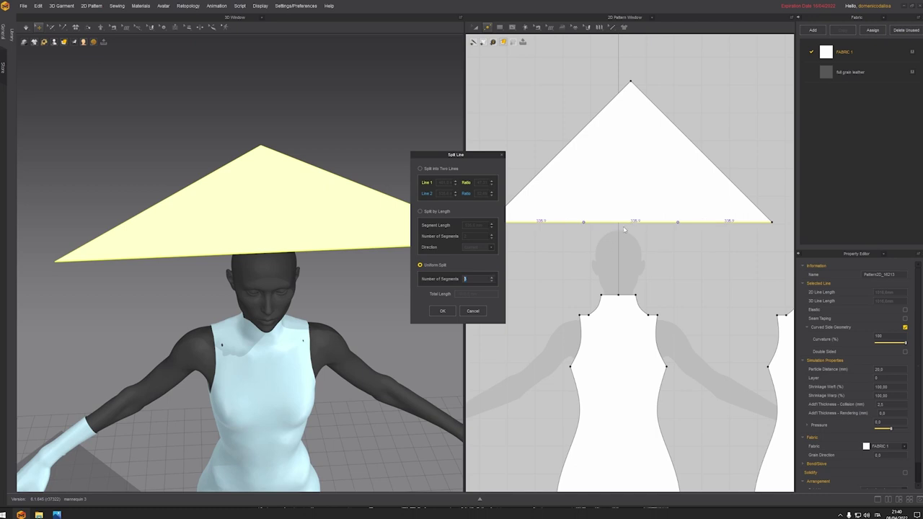
key("Return")
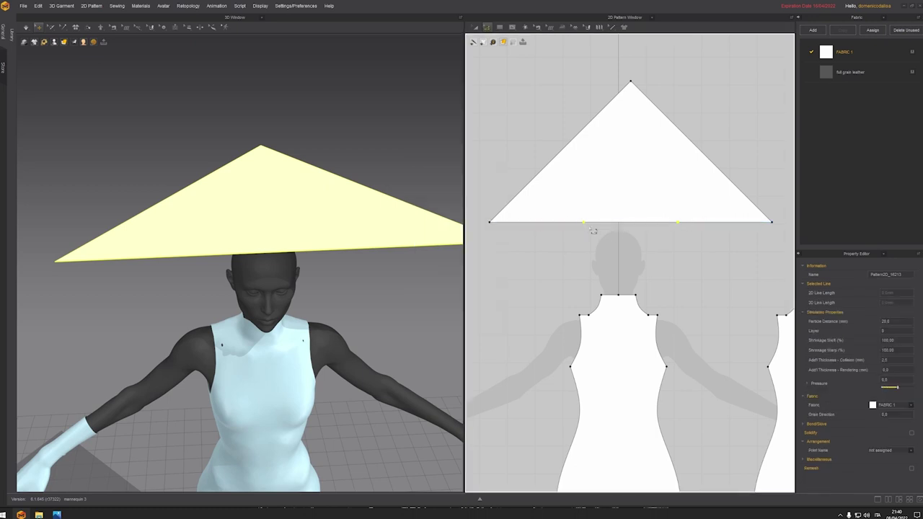
Create a dart at each of the two split points on the triangle's long edge
left_click(592, 233)
right_click(584, 223)
left_click(599, 234)
key("Return")
right_click(677, 222)
left_click(689, 234)
key("Return")
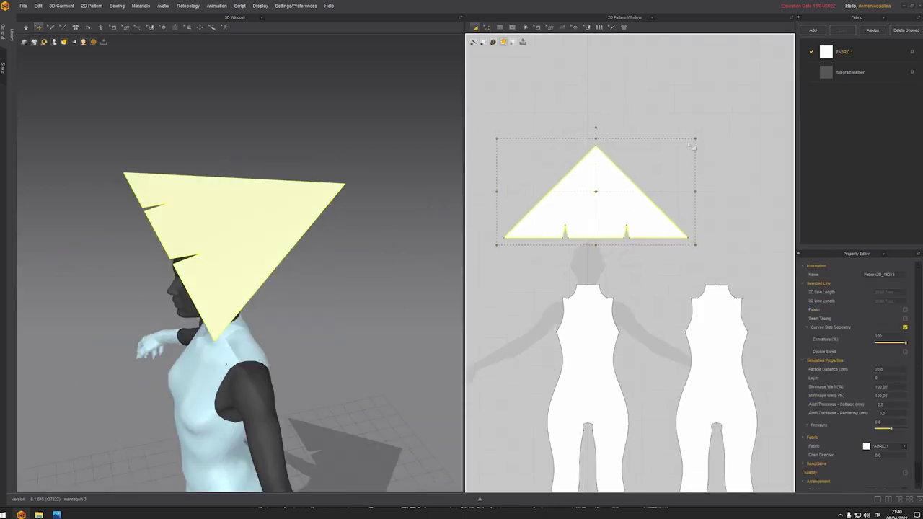
Enlarge the triangle slightly, position it over the head and simulate it so that it drapes as a headscarf
left_click_drag(695, 139, 706, 133)
left_click(340, 253)
right_click_drag(339, 254, 209, 223)
left_click_drag(245, 274, 268, 288)
right_click_drag(281, 283, 173, 272)
left_click_drag(259, 317, 280, 330)
key("space")
right_click_drag(281, 330, 144, 303)
right_click_drag(354, 278, 216, 289)
Move the triangle's apex point upward and simulate again, pulling the headscarf's ends down over the chest
key("z")
left_click_drag(596, 142, 596, 129)
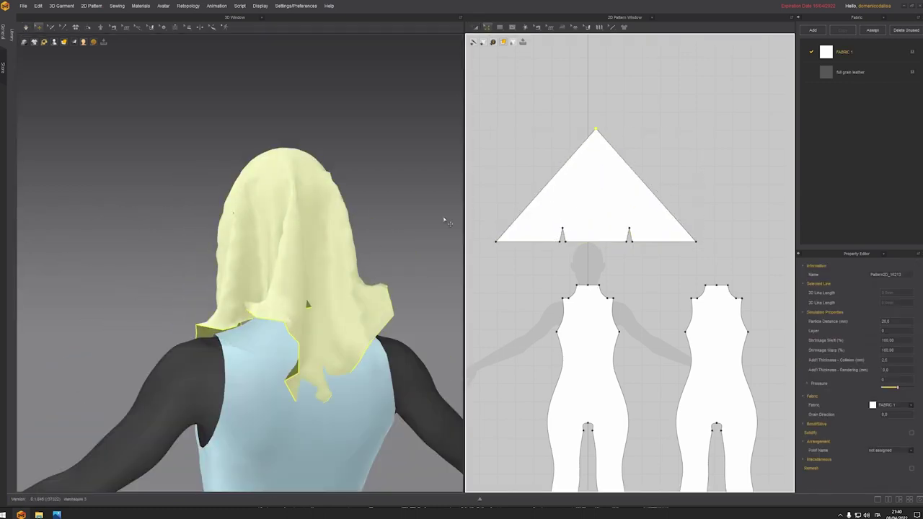
left_click(445, 219)
key("space")
right_click_drag(361, 231, 404, 274)
left_click_drag(223, 422, 238, 389)
right_click_drag(173, 317, 265, 317)
scroll(271, 312, "up", 2)
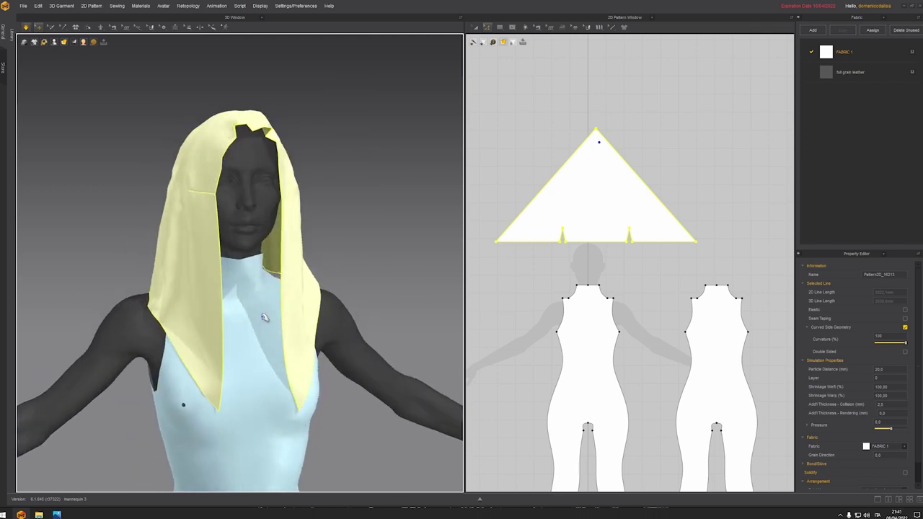
Pin both front ends of the headscarf and pull one end across the neck
left_click(215, 384)
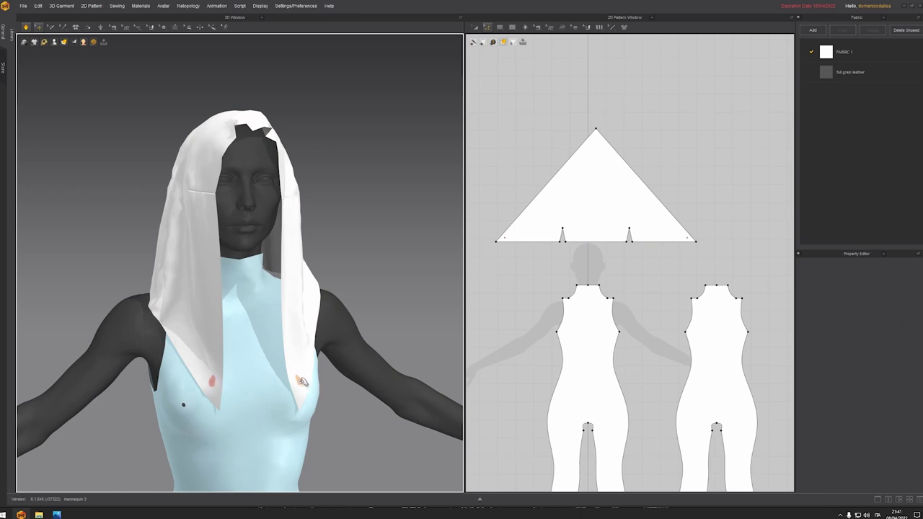
right_click_drag(219, 397, 248, 390)
left_click_drag(237, 393, 313, 347)
right_click_drag(313, 348, 189, 304)
left_click_drag(189, 304, 318, 265)
right_click_drag(319, 265, 433, 264)
left_click(139, 248)
Select the headscarf pattern and set its layer to 1
right_click_drag(139, 247, 212, 207)
key("a")
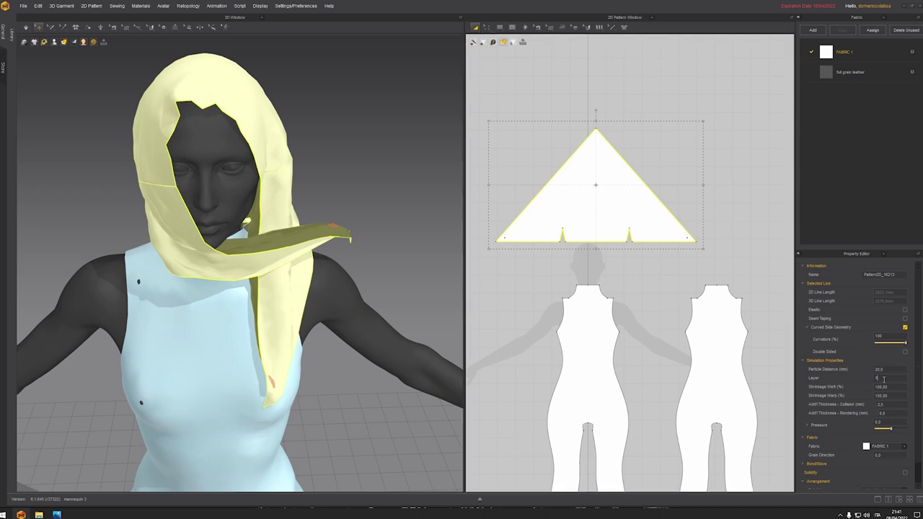
right_click_drag(238, 332, 249, 268)
middle_click_drag(286, 255, 254, 329)
Simulate the headscarf and tug its ends and folds so that it wraps closely around the neck
key("space")
left_click(336, 275)
right_click_drag(336, 275, 321, 238)
left_click(247, 391)
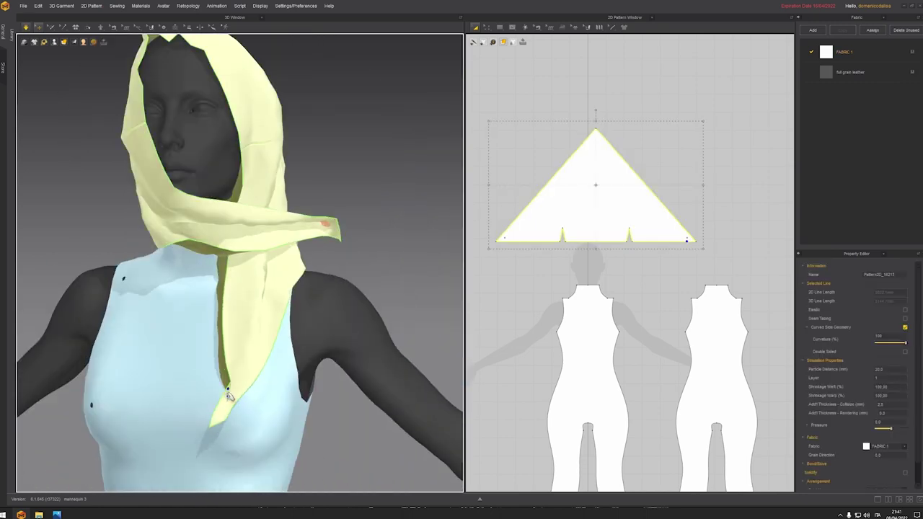
right_click_drag(247, 391, 245, 273)
left_click_drag(245, 273, 267, 272)
left_click(268, 274)
right_click_drag(269, 274, 155, 317)
left_click_drag(155, 317, 142, 315)
right_click_drag(142, 315, 194, 314)
mouse_move(195, 314)
left_mouse_down()
mouse_move(159, 334)
mouse_move(184, 314)
left_mouse_up()
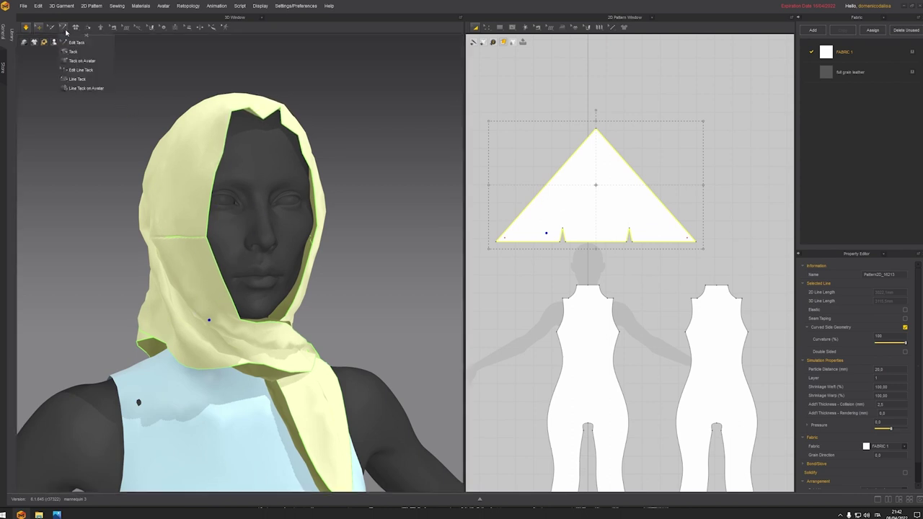
Tack the headscarf to the avatar on both sides of the jaw and simulate it
left_click(81, 63)
scroll(205, 313, "up", 10)
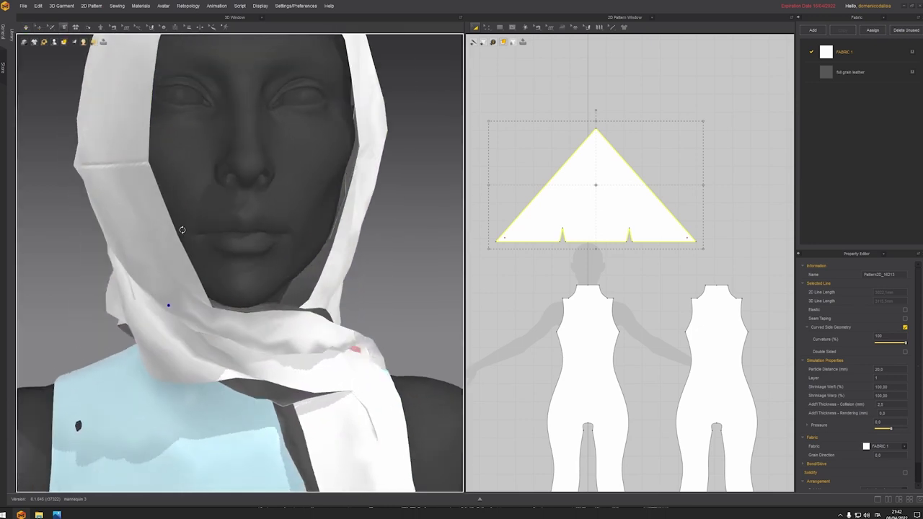
left_click(160, 283)
right_click_drag(160, 283, 202, 263)
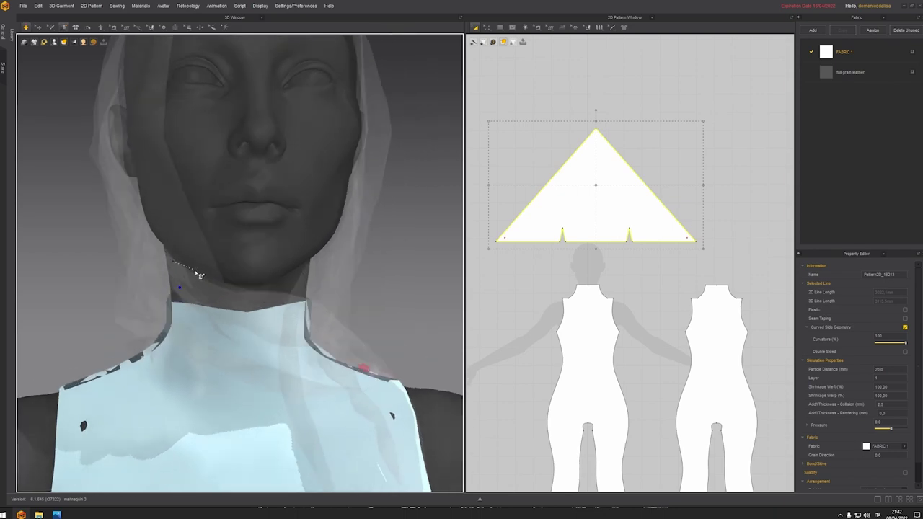
left_click(200, 275)
right_click_drag(200, 276, 317, 270)
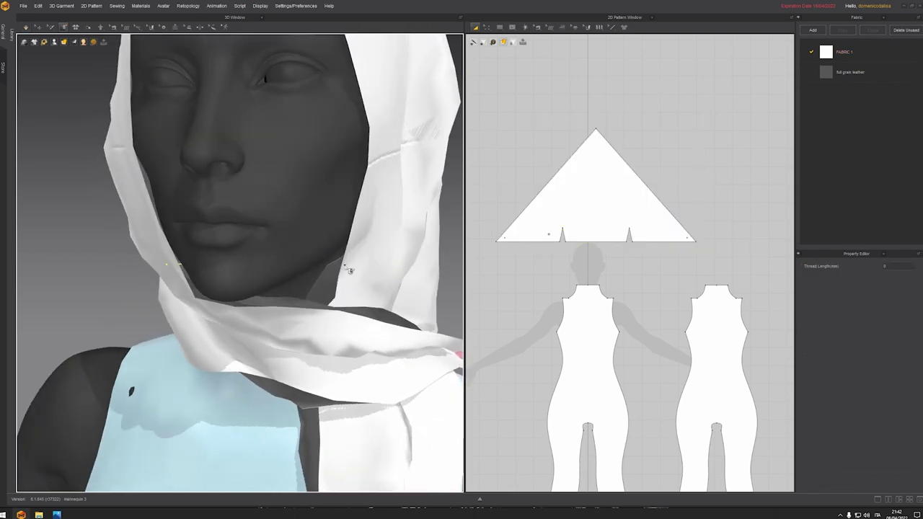
left_click(348, 269)
left_click(314, 275)
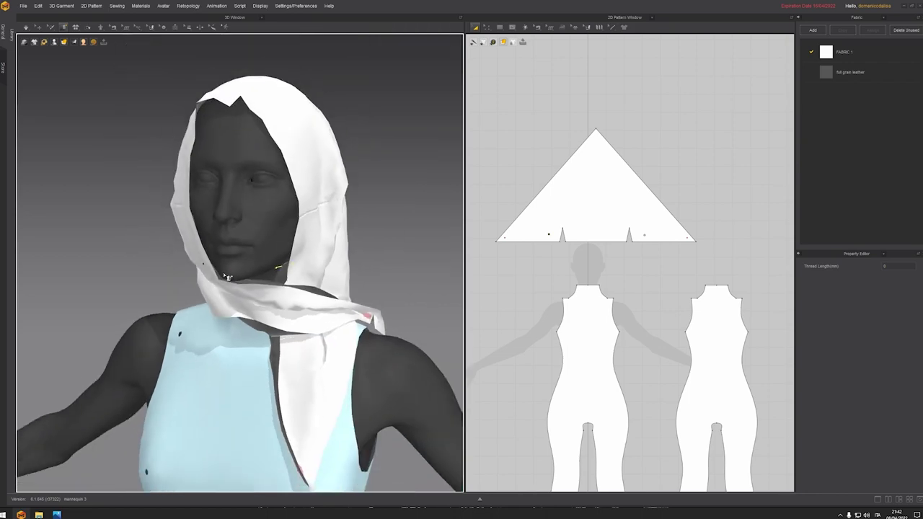
key("space")
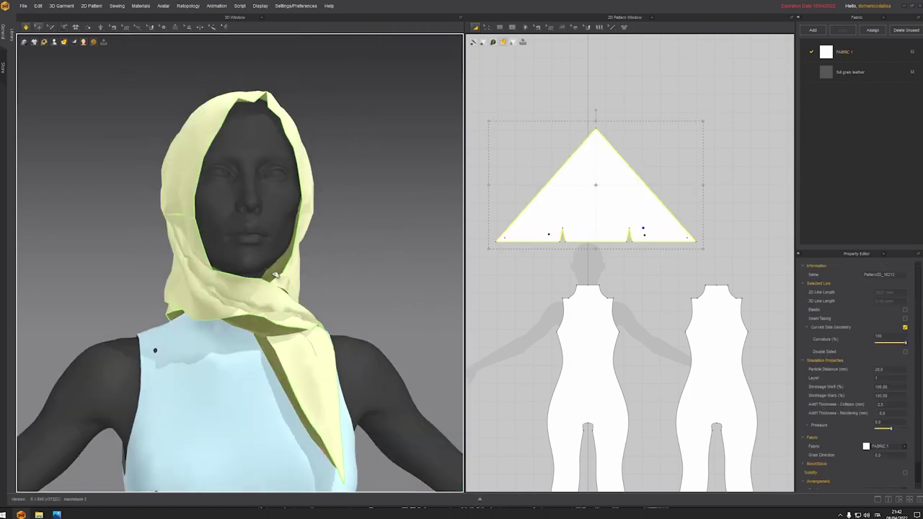
right_click_drag(276, 276, 184, 277)
Set the headscarf's particle distance to 5 mm and pull its side folds into shape around the head
double_click(879, 369)
type("5")
key("Return")
right_click_drag(381, 243, 264, 171)
double_click(879, 369)
left_click_drag(285, 162, 231, 178)
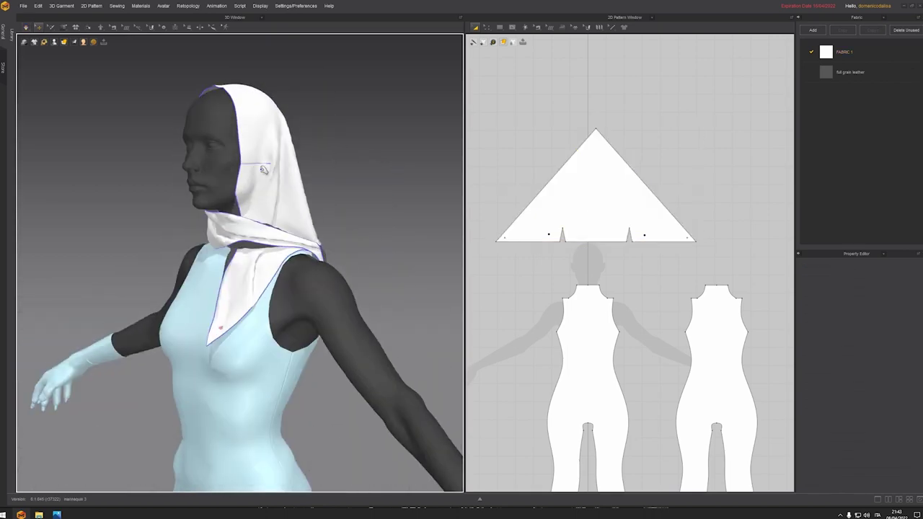
right_click_drag(264, 170, 274, 154)
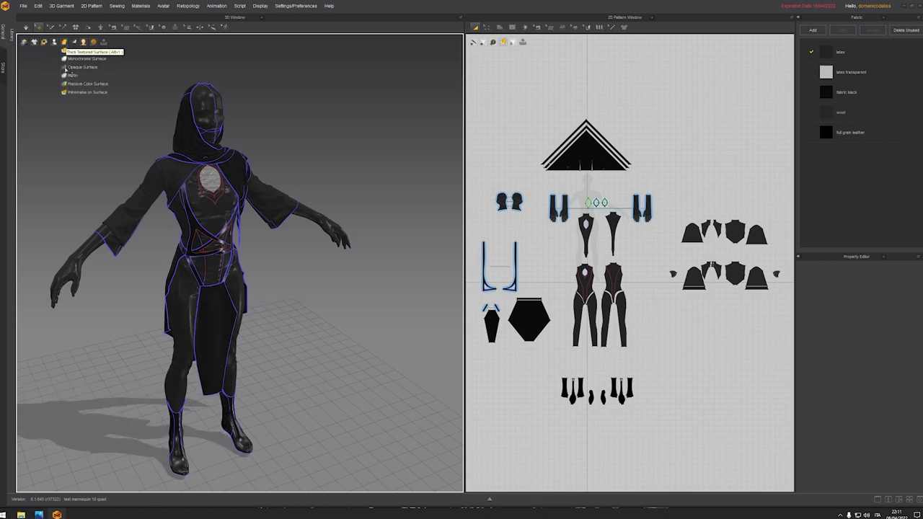
Show the finished black outfit with thick textured surfaces and examine it from hood to boots
left_click(65, 52)
right_click_drag(318, 273, 266, 217)
scroll(264, 249, "up", 2)
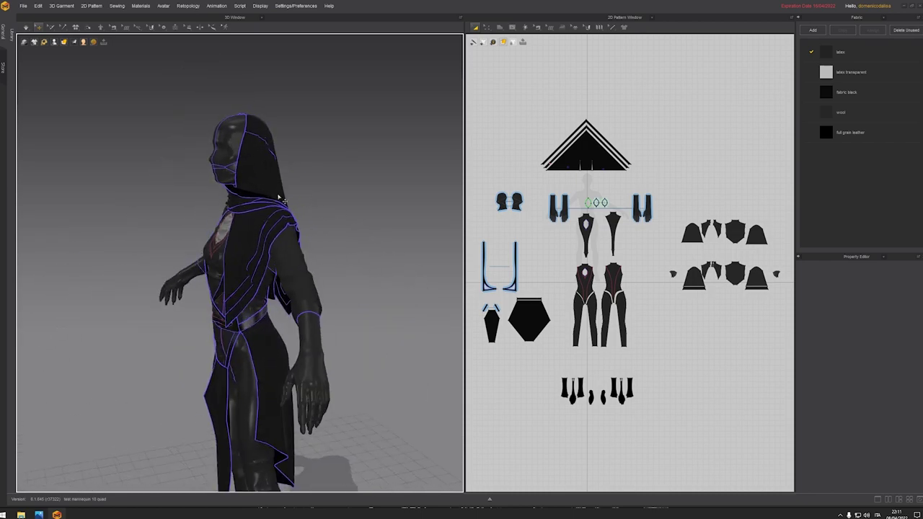
scroll(263, 194, "down", 1)
middle_click_drag(265, 216, 269, 145)
middle_click_drag(268, 289, 265, 150)
mouse_move(223, 324)
right_mouse_down()
mouse_move(293, 300)
mouse_move(187, 312)
mouse_move(210, 326)
mouse_move(248, 328)
mouse_move(169, 311)
mouse_move(222, 322)
right_mouse_up()
scroll(188, 312, "up", 2)
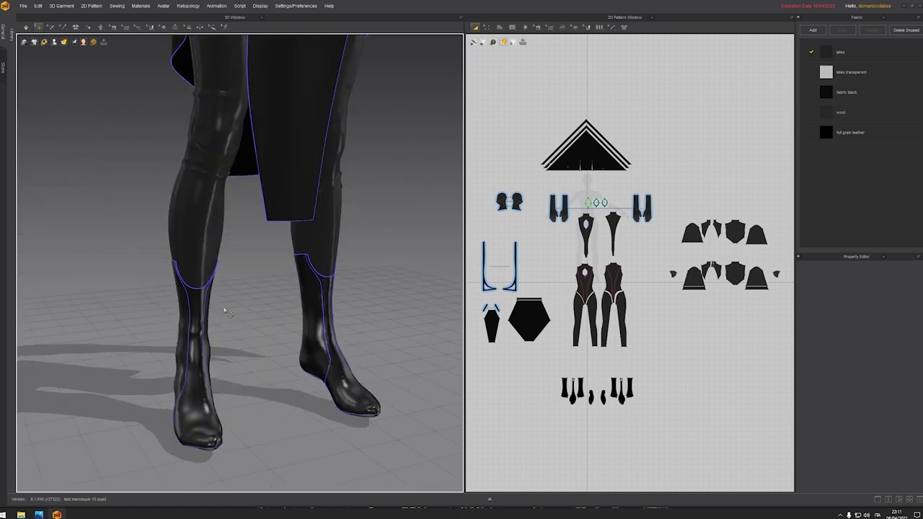
scroll(222, 322, "down", 10)
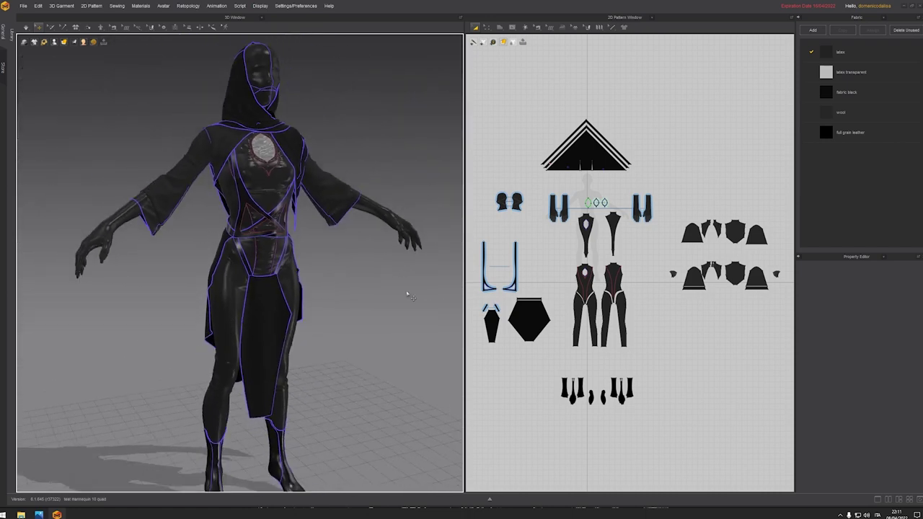
scroll(585, 303, "up", 5)
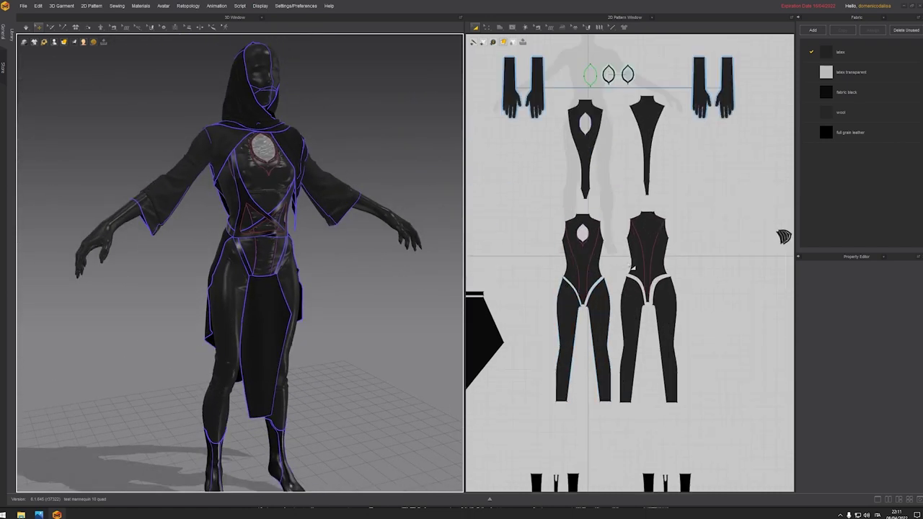
right_click_drag(296, 311, 309, 319)
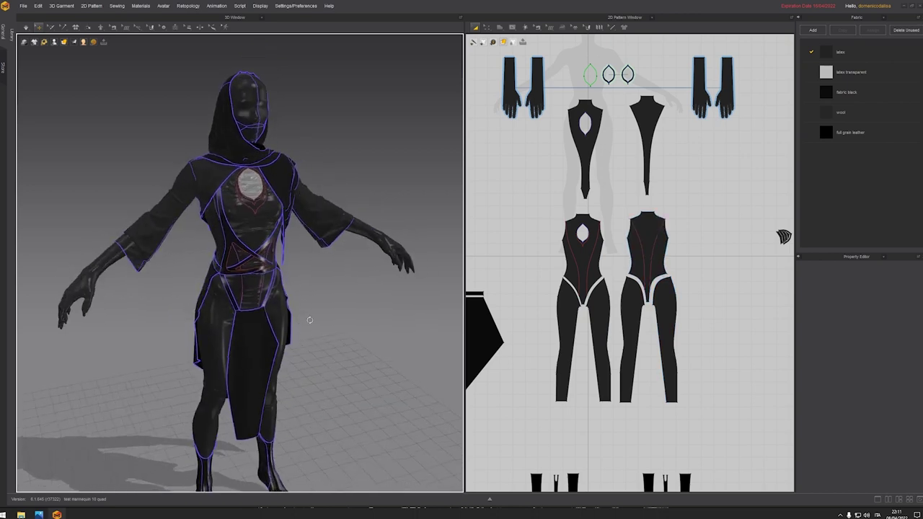
scroll(274, 324, "up", 10)
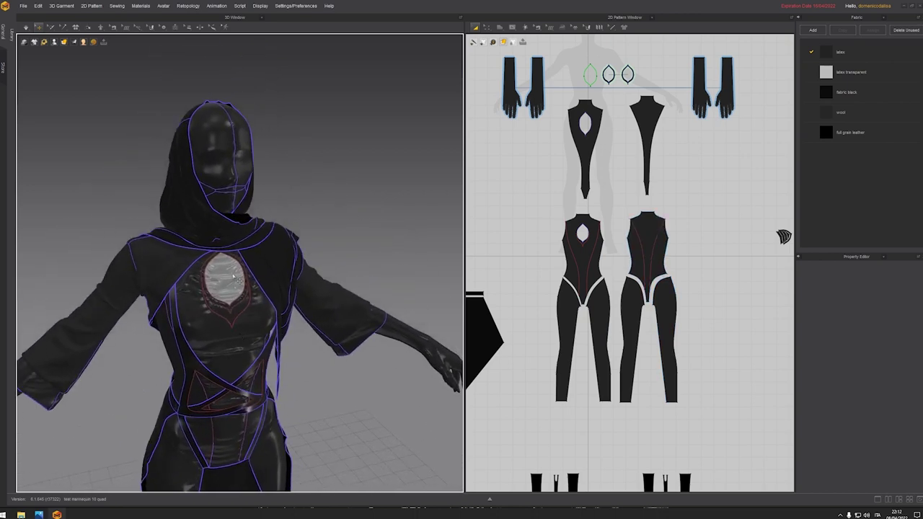
Select the oval insert on the chest and check its assigned fabric and properties
left_click(225, 280)
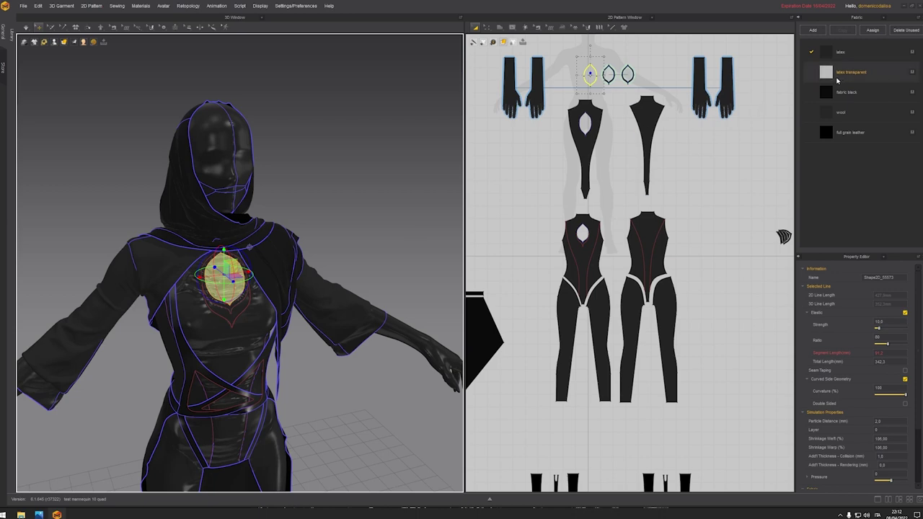
left_click(328, 267)
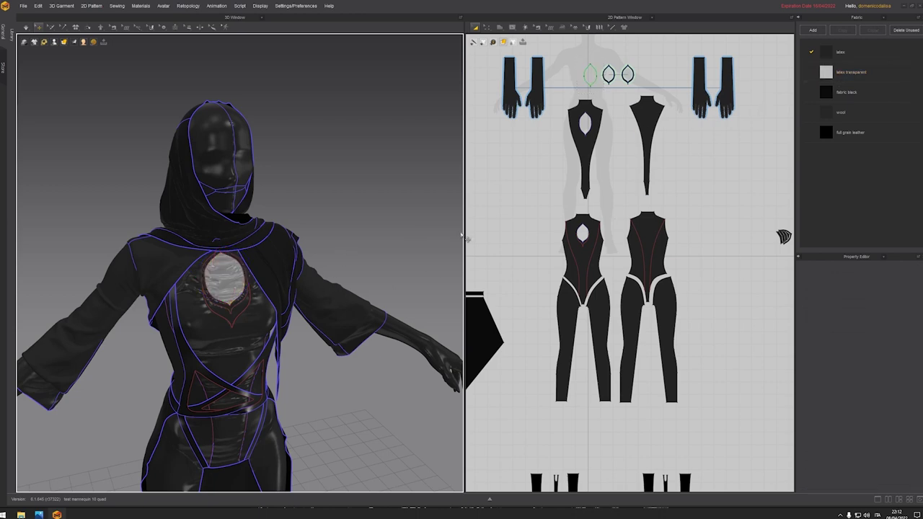
scroll(382, 279, "down", 3)
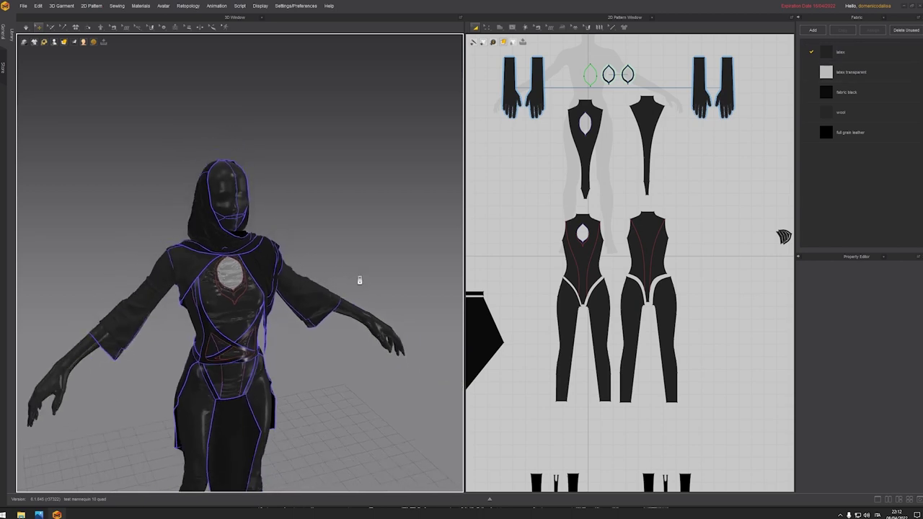
middle_click_drag(359, 280, 339, 190)
mouse_move(349, 228)
right_mouse_down()
mouse_move(346, 211)
mouse_move(339, 217)
mouse_move(350, 226)
right_mouse_up()
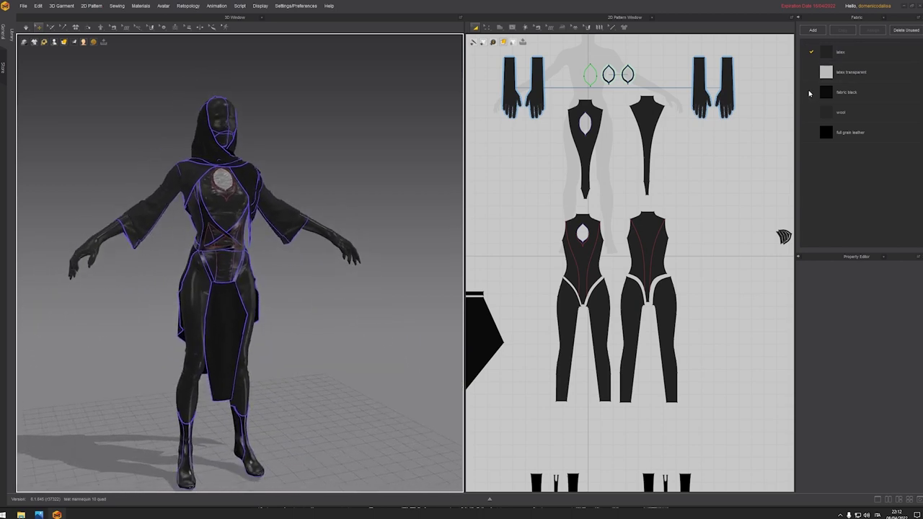
Go through the latex transparent, fabric black, wool and full grain leather fabrics to review their material settings
left_click(840, 72)
left_click(840, 91)
left_click(840, 112)
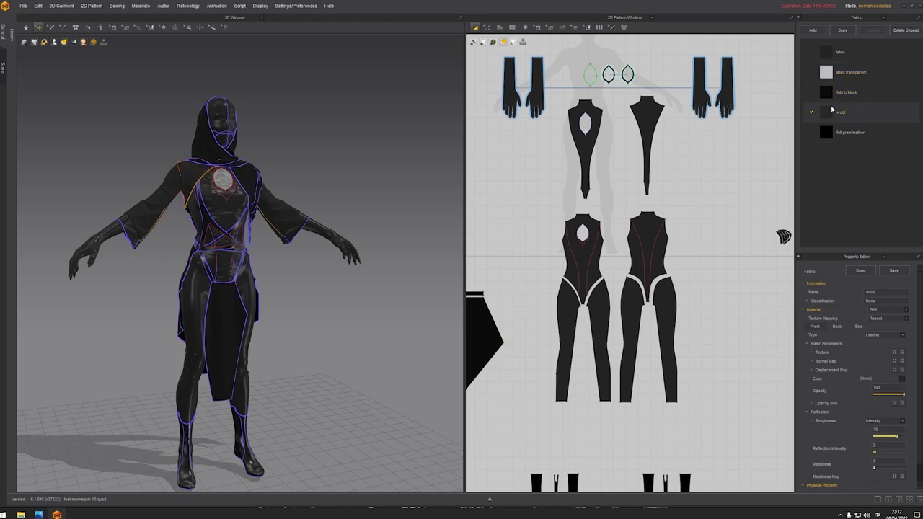
left_click(848, 132)
left_click(340, 313)
right_click_drag(339, 313, 308, 305)
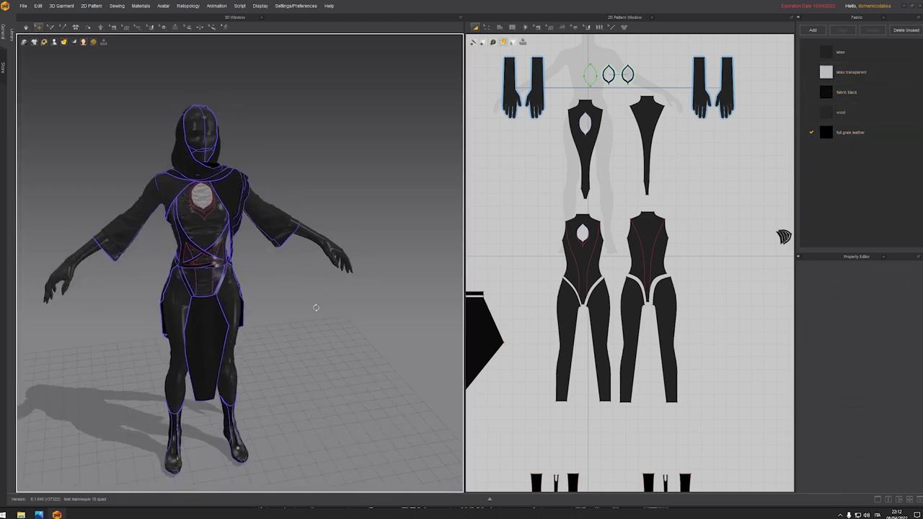
Select the outfit's front panel and the headscarf in turn to check their simulation and fabric properties
scroll(288, 294, "up", 4)
middle_click_drag(267, 282, 297, 324)
left_click(227, 267)
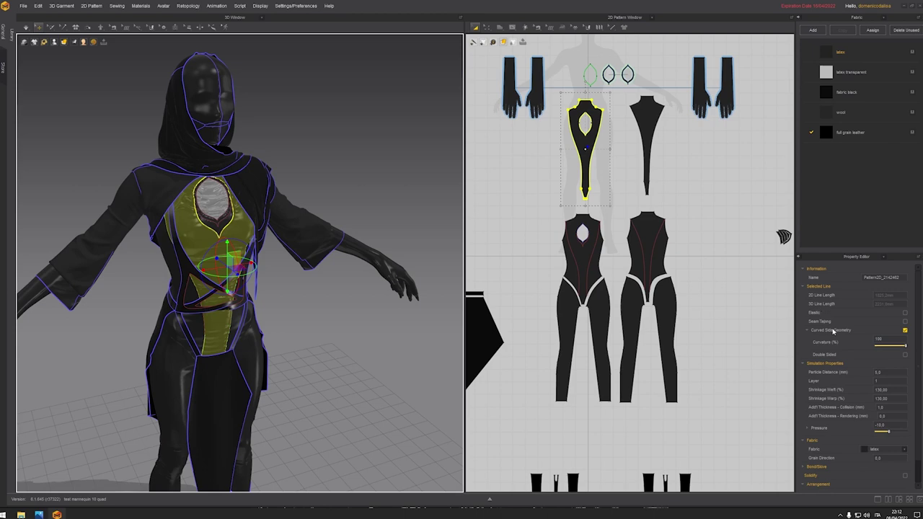
left_click(192, 283)
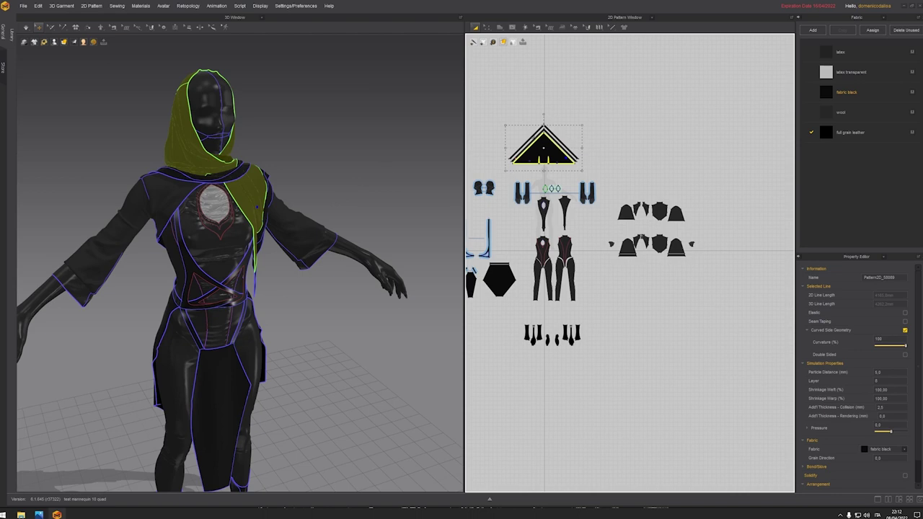
left_click(611, 156)
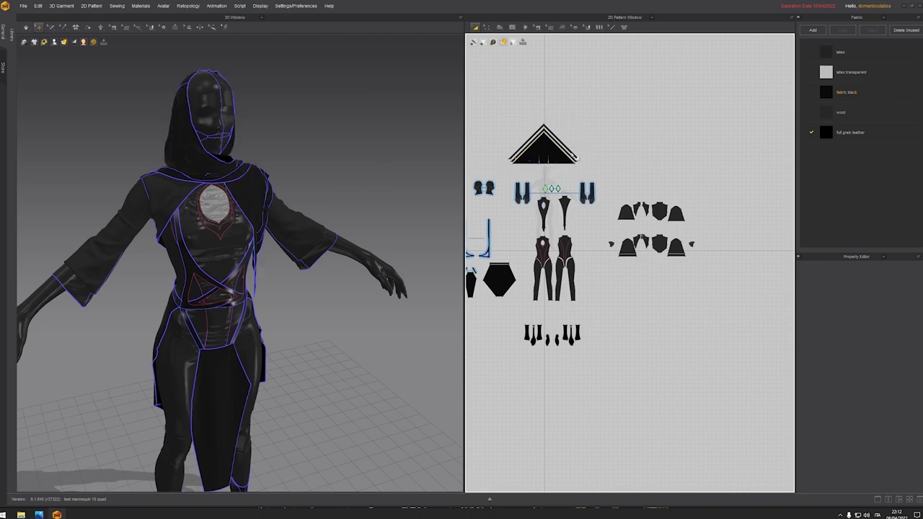
Hide the layered headscarf patterns and the head mask patterns on the 3D avatar
left_click_drag(589, 169, 590, 171)
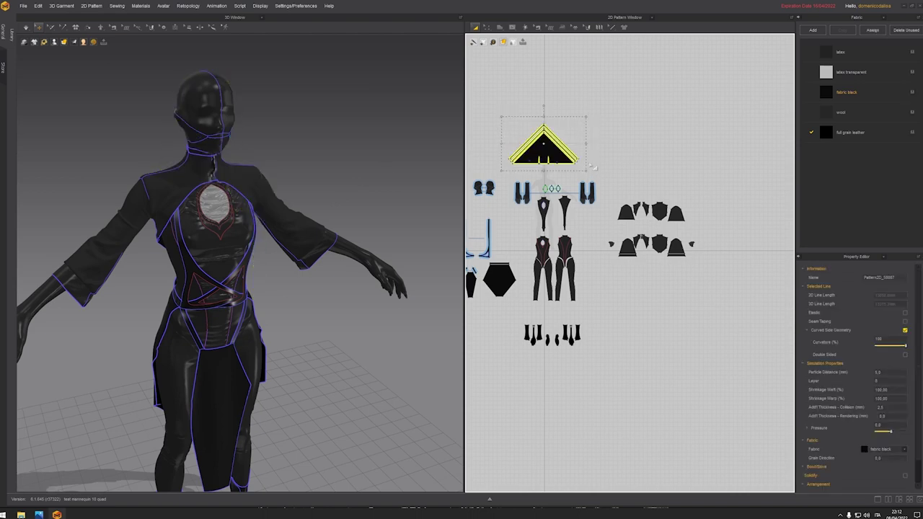
key("shift+q")
scroll(336, 204, "up", 3)
right_click_drag(329, 207, 250, 147)
middle_click_drag(494, 193, 535, 204)
left_click_drag(511, 187, 542, 215)
key("shift+q")
right_click_drag(304, 207, 326, 214)
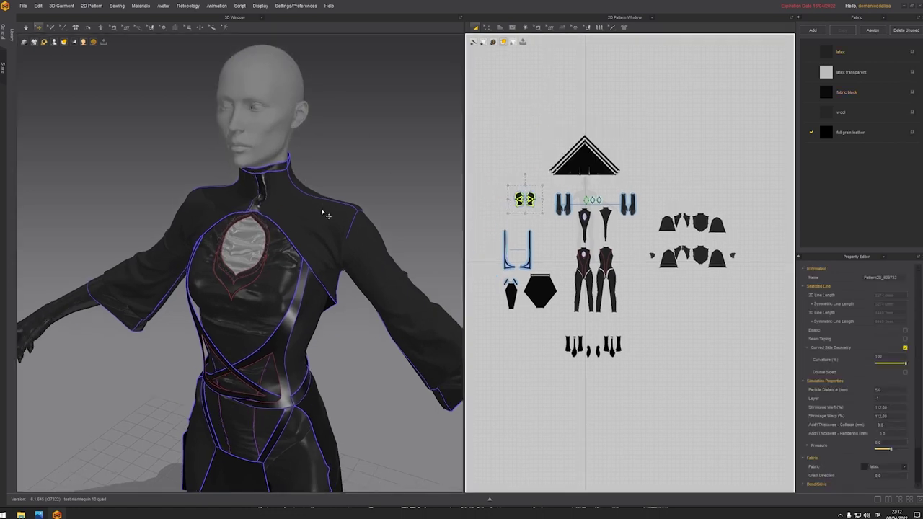
Hide all body and sleeve patterns of the short wool jacket on the 3D avatar
scroll(648, 230, "up", 5)
middle_click_drag(686, 207, 522, 175)
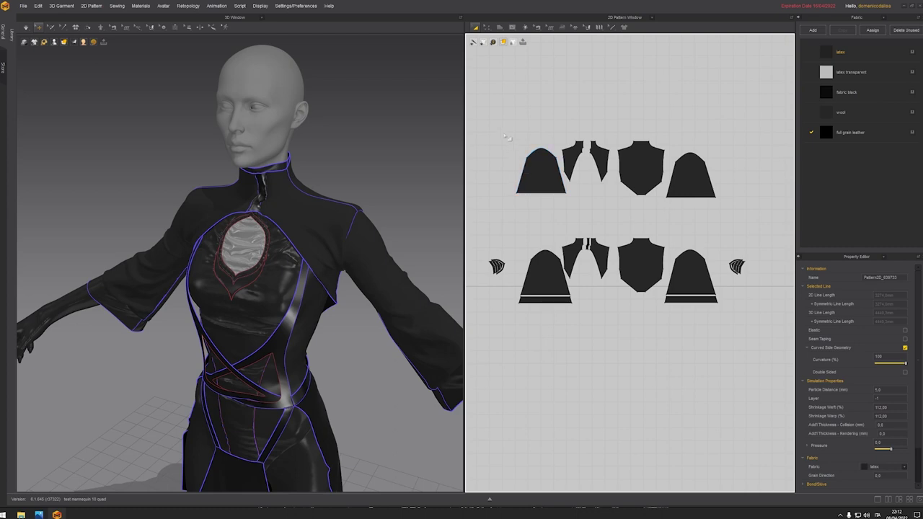
left_click(312, 214)
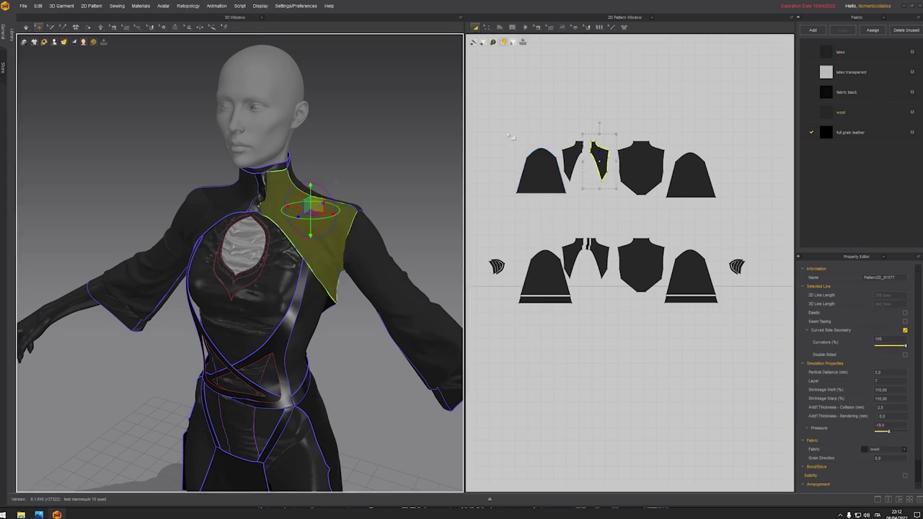
left_click_drag(514, 129, 763, 333)
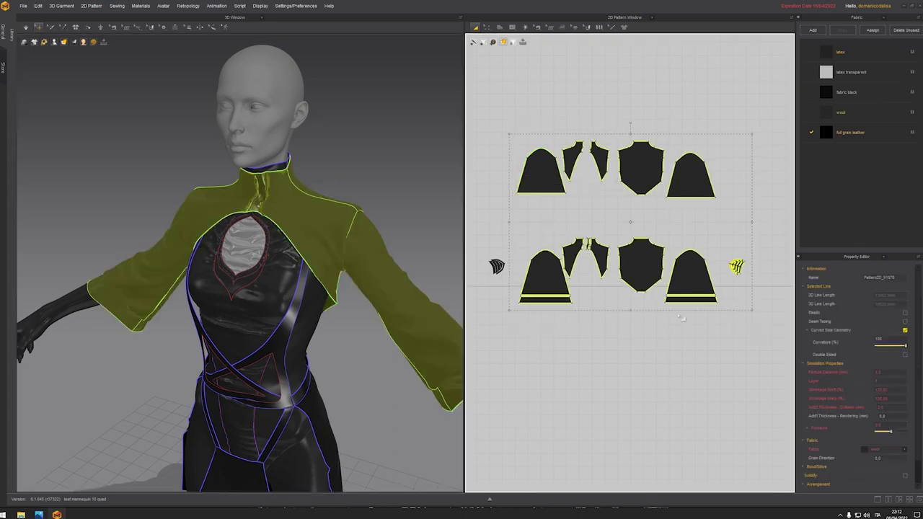
left_click(595, 337)
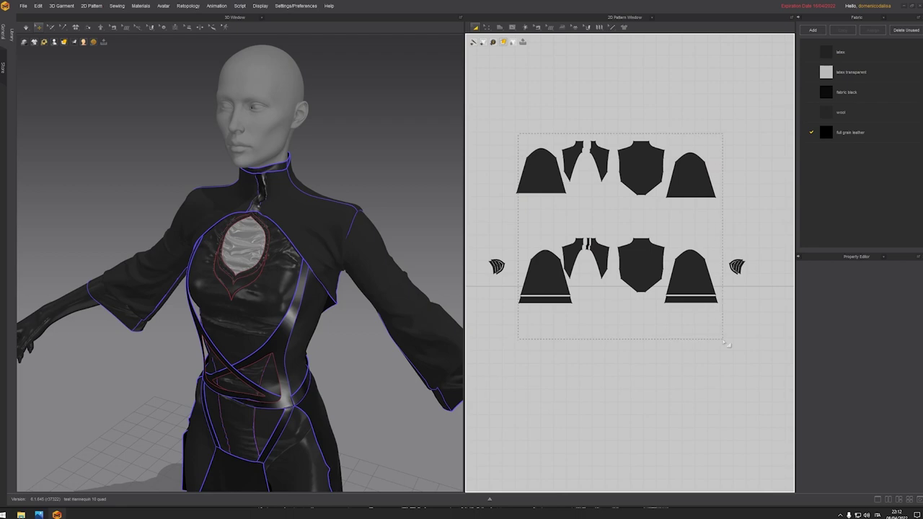
left_click_drag(723, 341, 724, 340)
key("shift+q")
Examine the layered shoulder pad up close and select its outermost strip
right_click_drag(173, 252, 260, 249)
scroll(260, 249, "up", 4)
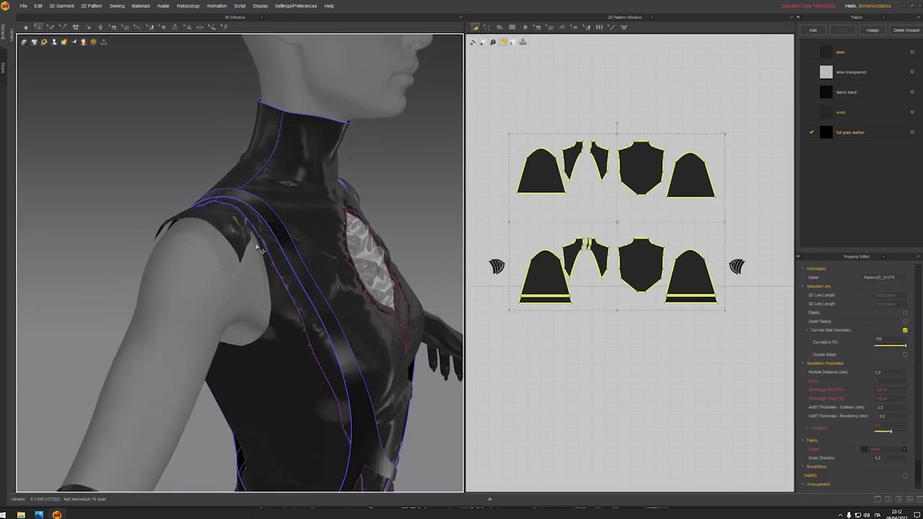
middle_click_drag(256, 247, 288, 318)
right_click_drag(288, 319, 199, 322)
left_click(199, 322)
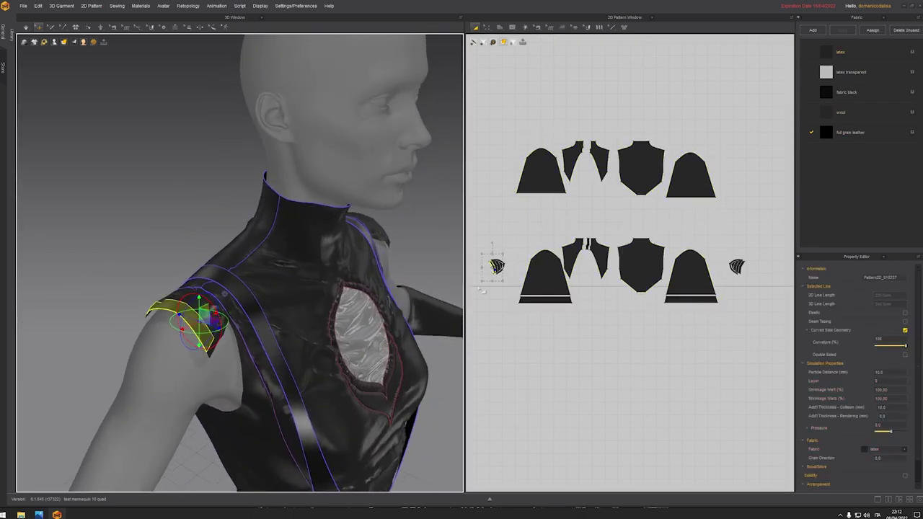
Select the shoulder pad's strips one after another in the 2D pattern and compare their additional collision thickness
scroll(491, 285, "up", 8)
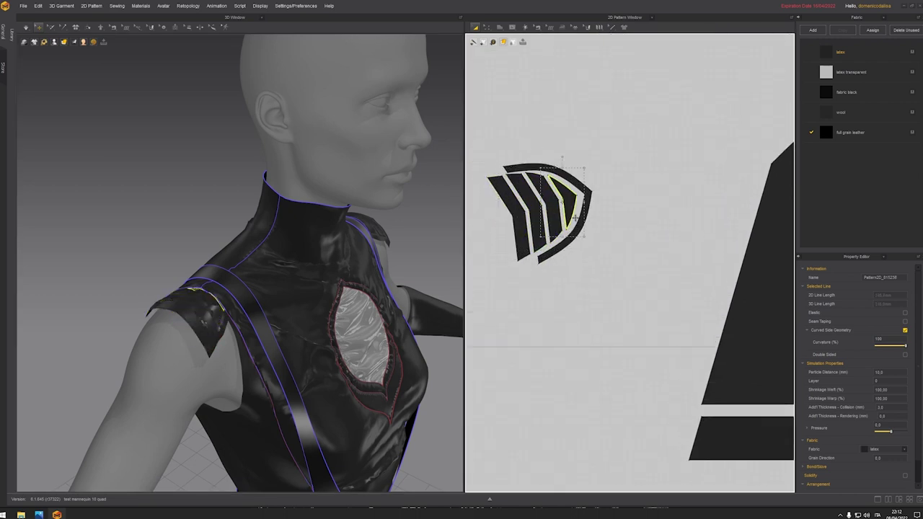
left_click(581, 218)
left_click(521, 216)
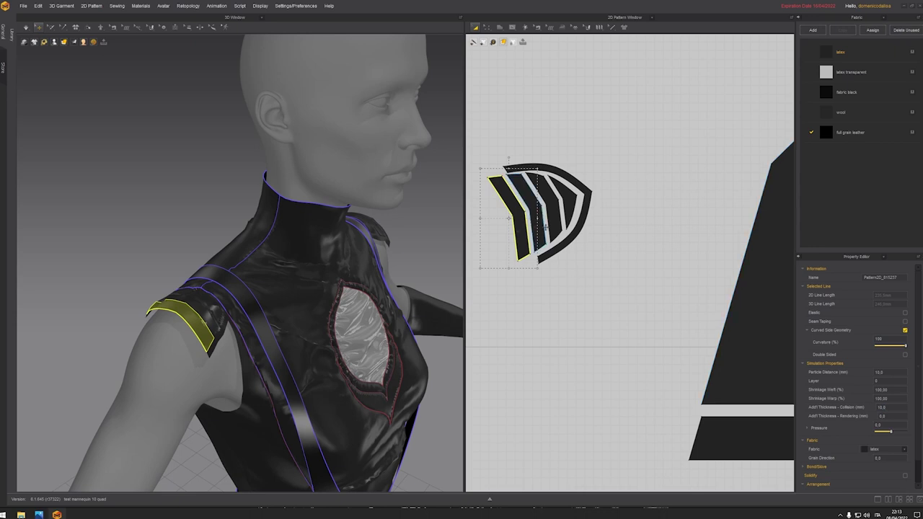
left_click(544, 227)
left_click(559, 221)
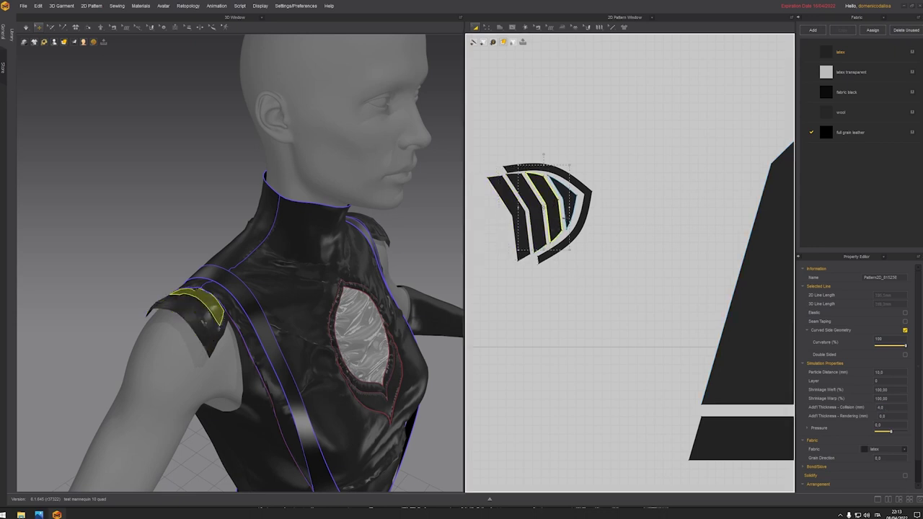
left_click(571, 215)
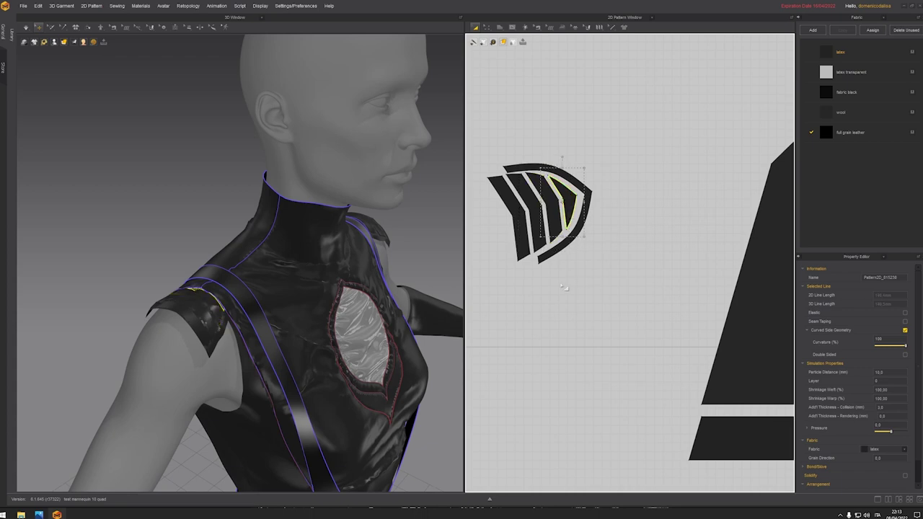
scroll(563, 286, "down", 4)
scroll(274, 267, "down", 2)
middle_click_drag(283, 287, 198, 252)
scroll(195, 252, "down", 2)
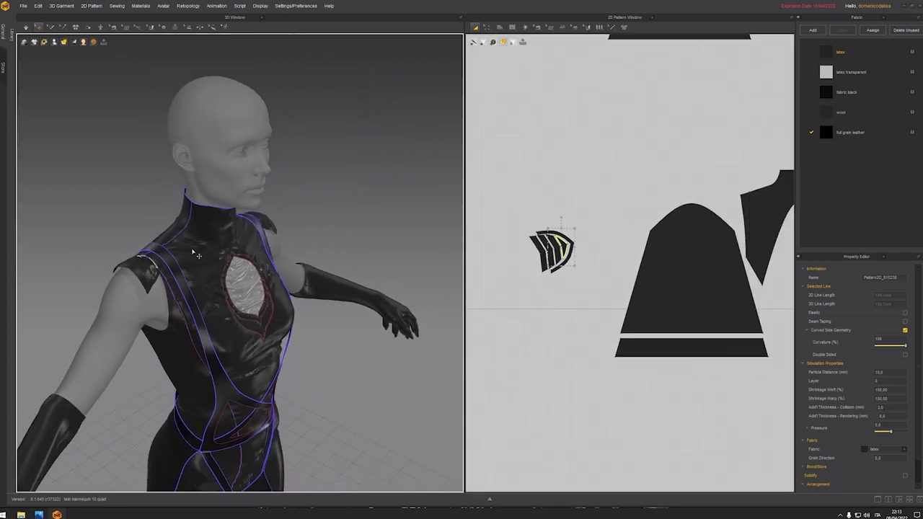
Hide the layered shoulder pad patterns on both sides of the 3D avatar
scroll(606, 242, "down", 3)
left_click(588, 233)
left_click_drag(641, 266, 643, 267)
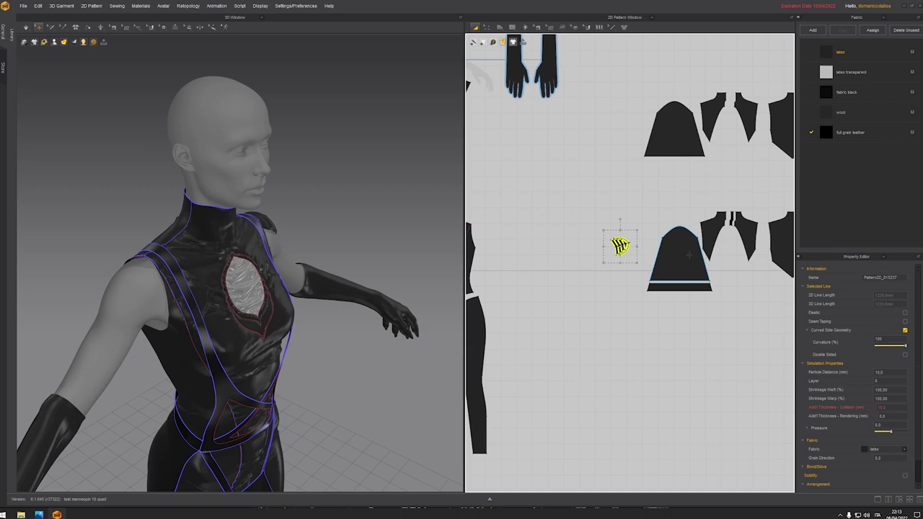
middle_click_drag(696, 260, 538, 243)
scroll(757, 241, "down", 2)
left_click_drag(748, 215, 779, 248)
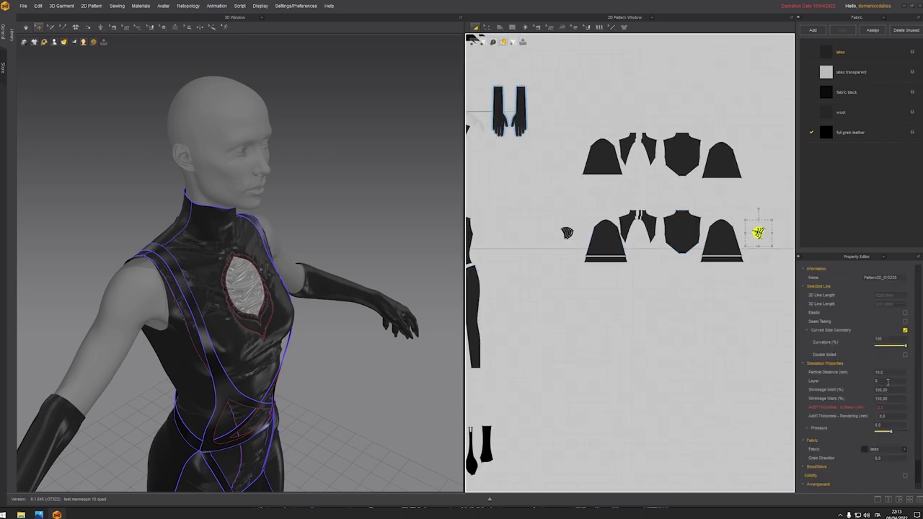
Show all body and sleeve patterns of the short wool jacket on the 3D avatar again
left_click(605, 238)
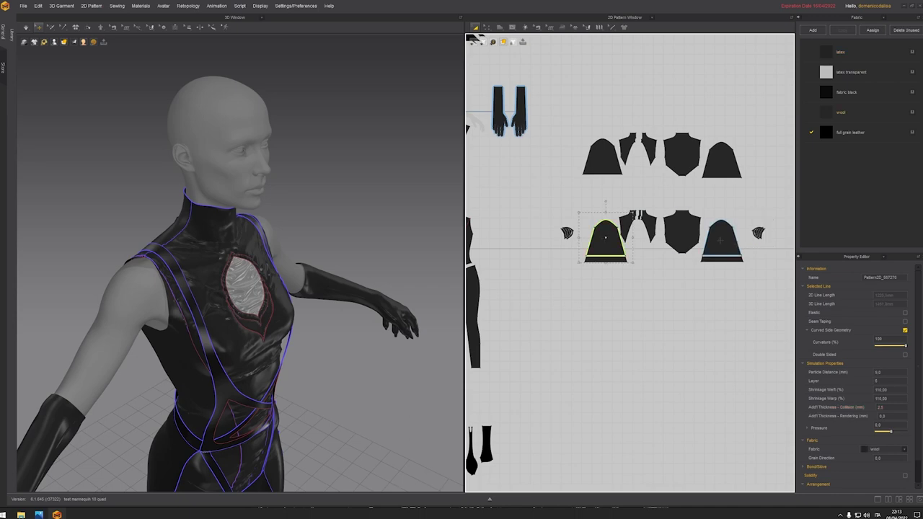
left_click_drag(586, 121, 775, 266)
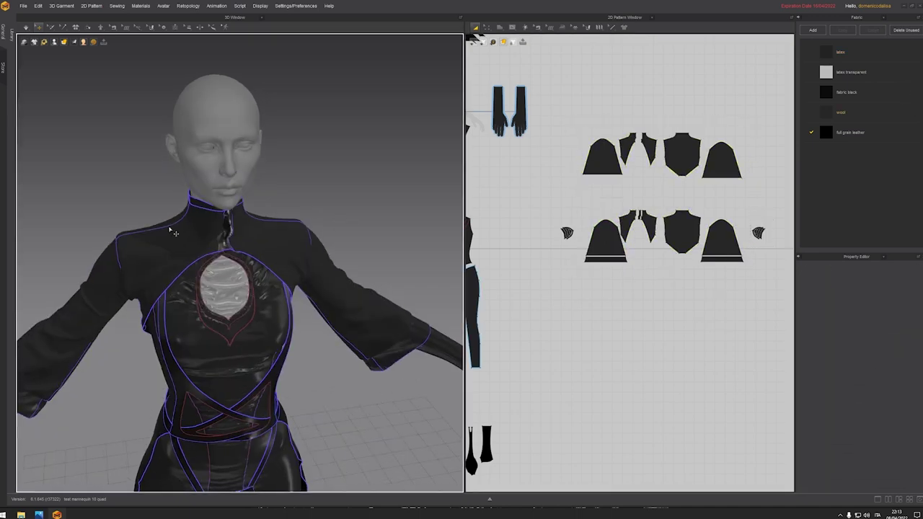
scroll(263, 207, "up", 5)
right_click_drag(233, 165, 235, 145)
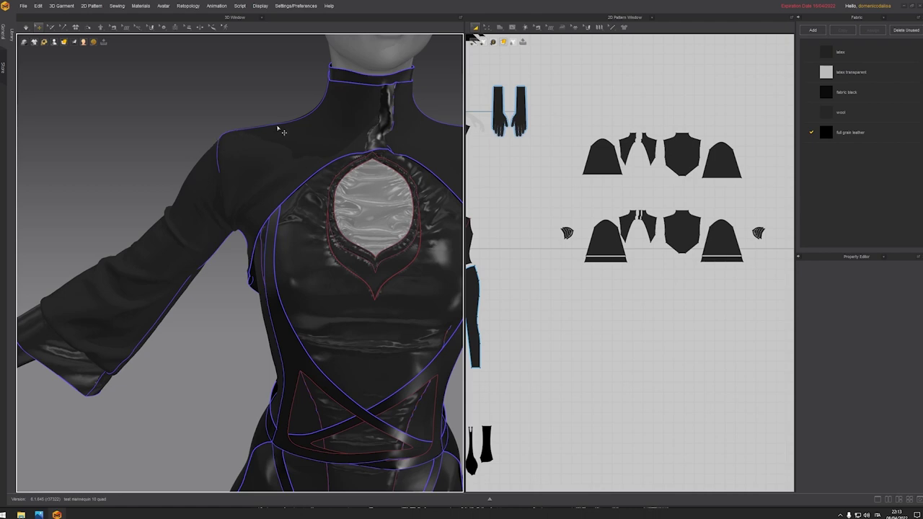
scroll(189, 260, "down", 4)
Select the front and back skirt panels on the 3D avatar
right_click_drag(190, 260, 223, 271)
middle_click_drag(222, 270, 238, 189)
scroll(222, 256, "down", 2)
right_click_drag(224, 260, 375, 313)
left_click(296, 324)
right_click_drag(192, 333, 276, 313)
middle_click_drag(276, 313, 276, 247)
left_click(248, 334, "shift")
right_click_drag(259, 324, 295, 291)
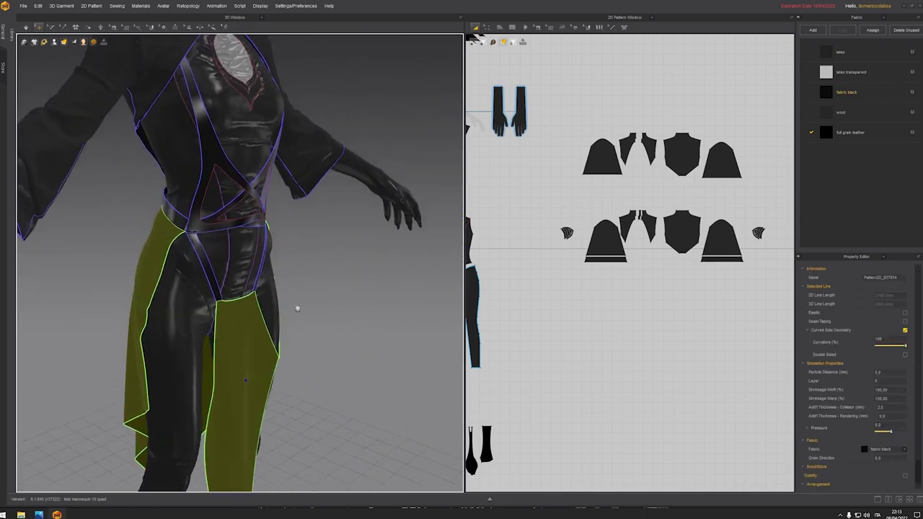
Add the crossed torso straps, the waist belt and the hip straps to the skirt panel selection
middle_click_drag(293, 290, 309, 364)
left_click(231, 265)
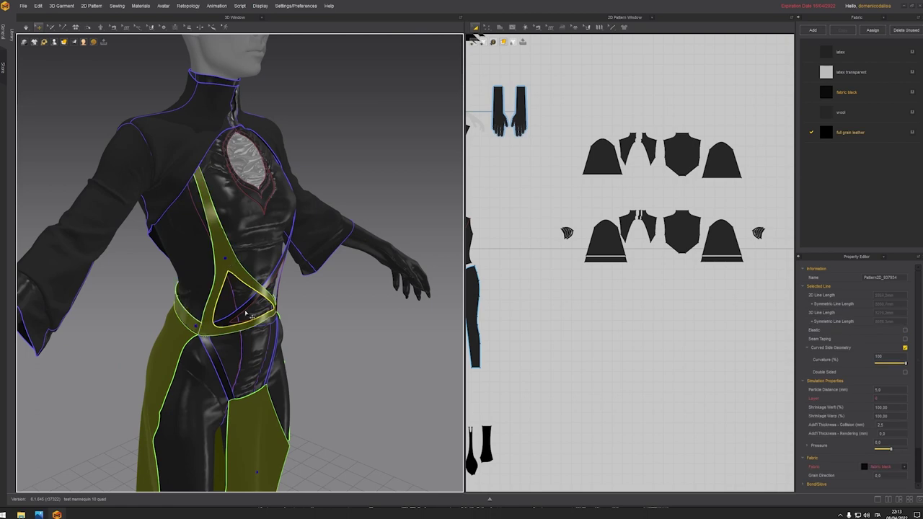
left_click(219, 350, "shift")
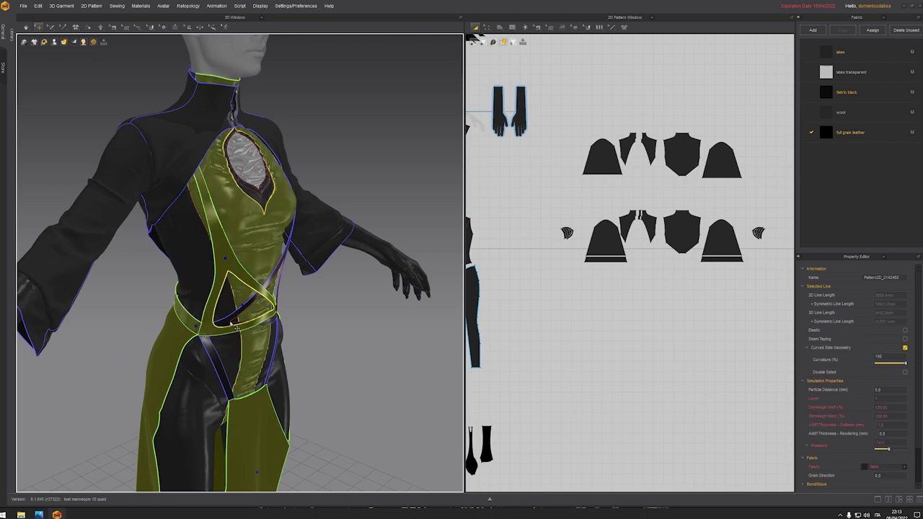
left_click(230, 323, "shift")
left_click(247, 308, "shift")
right_click_drag(252, 310, 191, 320)
left_click(249, 349, "shift")
scroll(283, 318, "down", 3)
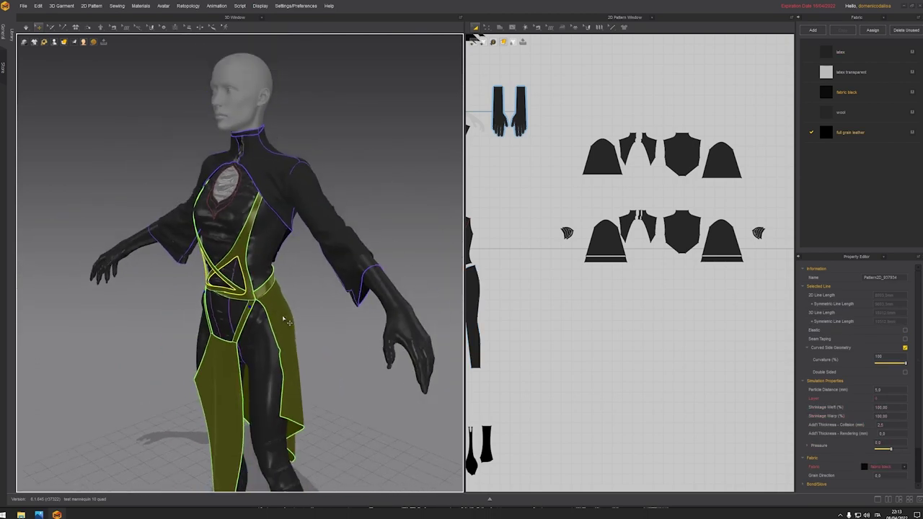
Pull the selected skirt panels and straps away from the body, undo the move, and hide them in 3D
right_click_drag(283, 318, 220, 311)
left_click_drag(216, 292, 35, 312)
right_click_drag(173, 299, 248, 277)
key("ctrl+z")
key("shift+q")
Select the latex front panel with the chest opening and locate its pattern among the 2D pieces
right_click_drag(320, 284, 288, 288)
scroll(258, 284, "up", 2)
left_click(258, 284)
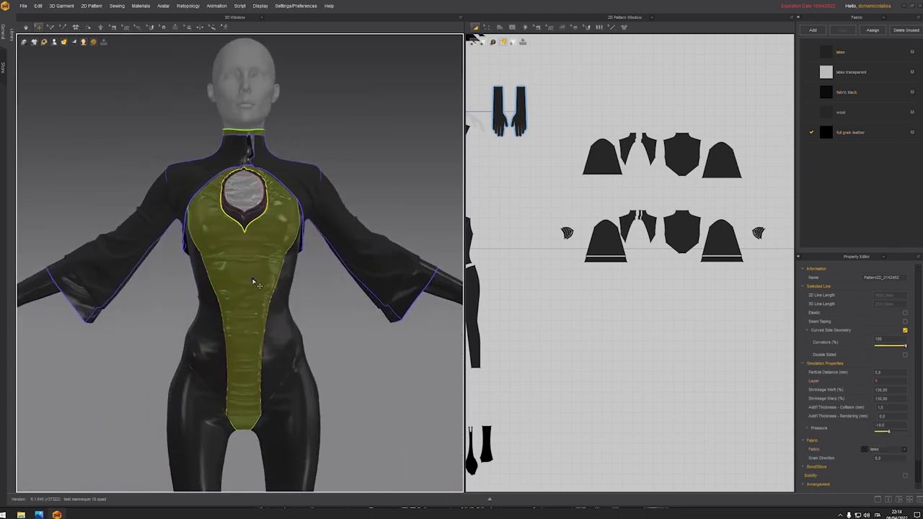
middle_click_drag(551, 280, 734, 274)
scroll(641, 277, "up", 3)
middle_click_drag(562, 136, 587, 258)
right_click_drag(281, 261, 342, 277)
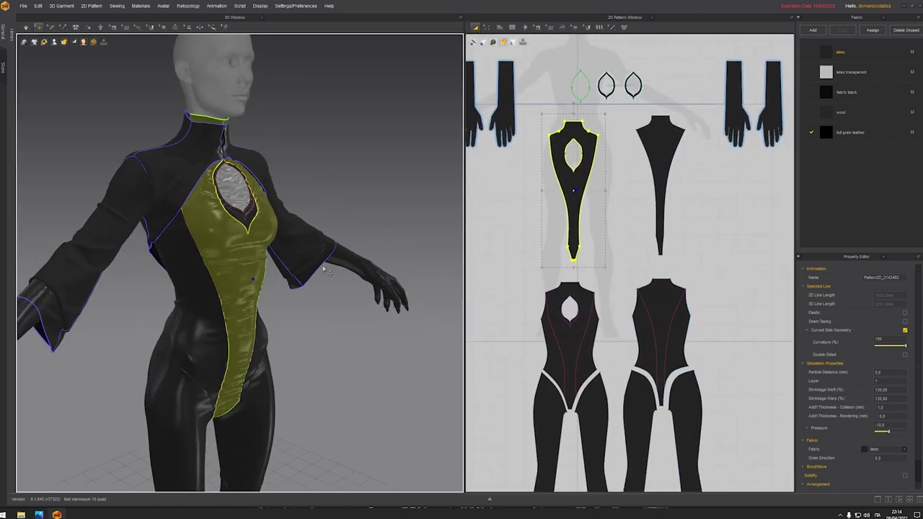
middle_click_drag(604, 247, 589, 266)
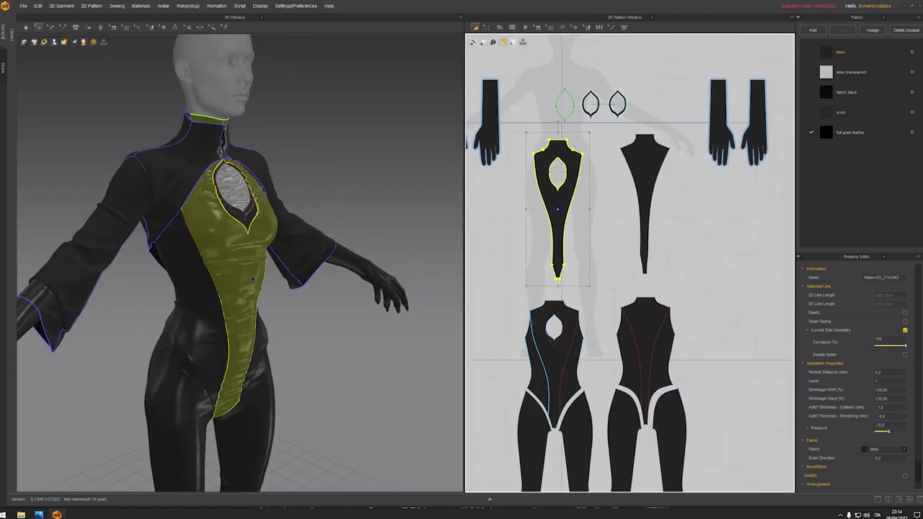
Pull the latex front panel forward off the bodysuit to expose its sewing lines, and return it to place
left_click(542, 220)
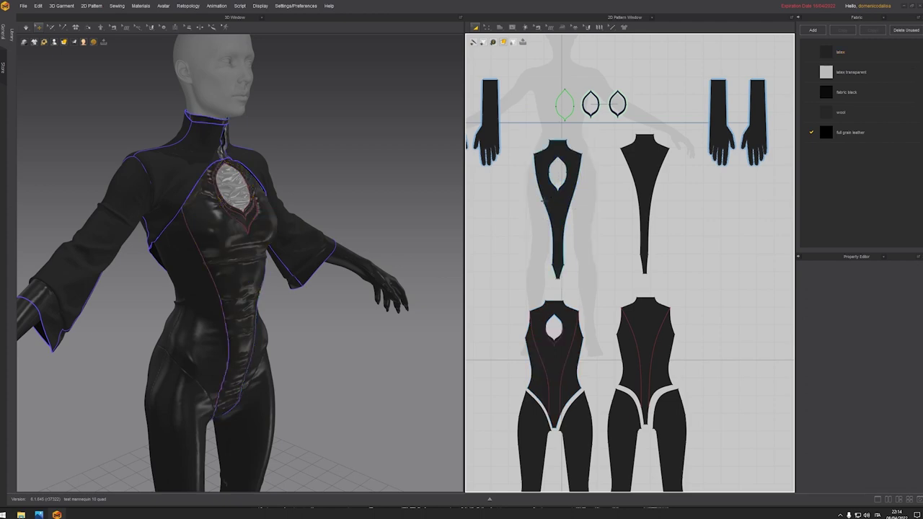
left_click(552, 220)
right_click_drag(209, 258, 250, 258)
left_click_drag(265, 252, 305, 251)
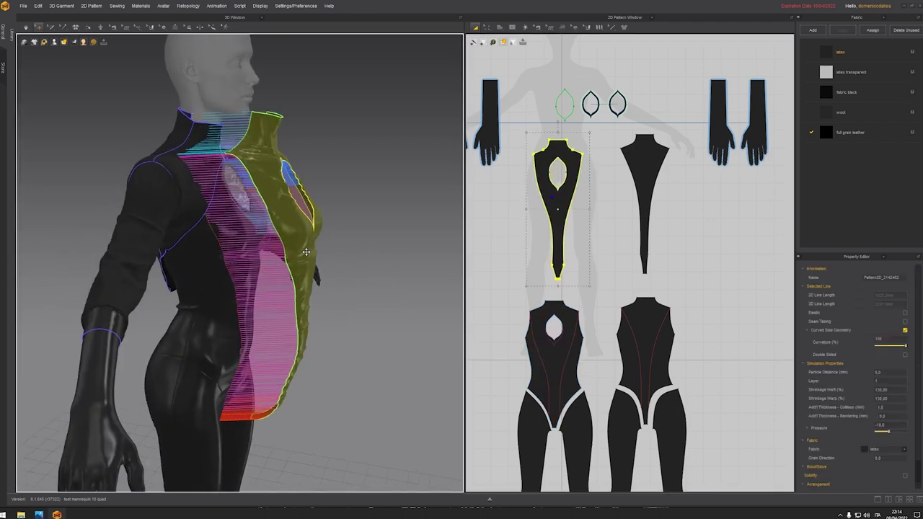
right_click_drag(306, 251, 257, 247)
left_click_drag(278, 256, 249, 251)
right_click_drag(249, 251, 278, 256)
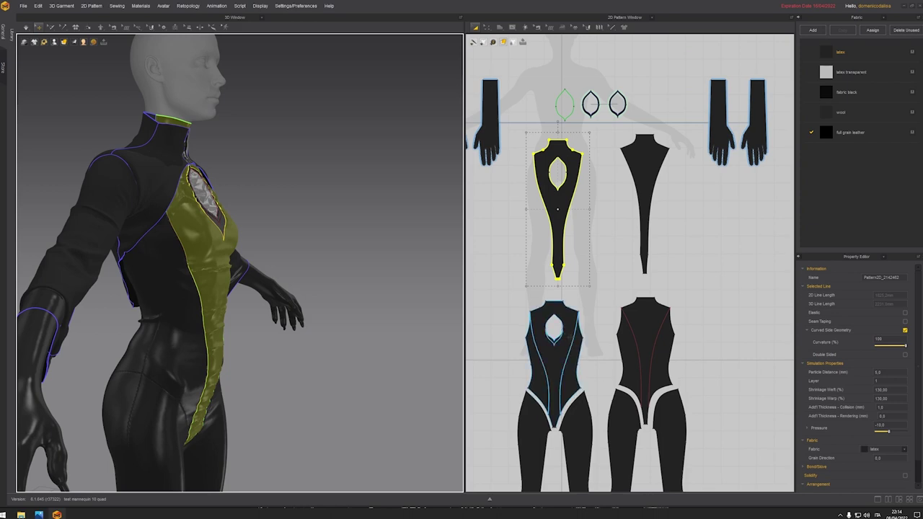
Compare the simulation properties of the bodysuit's front pattern with those of the overlaid front panel
left_click(577, 351)
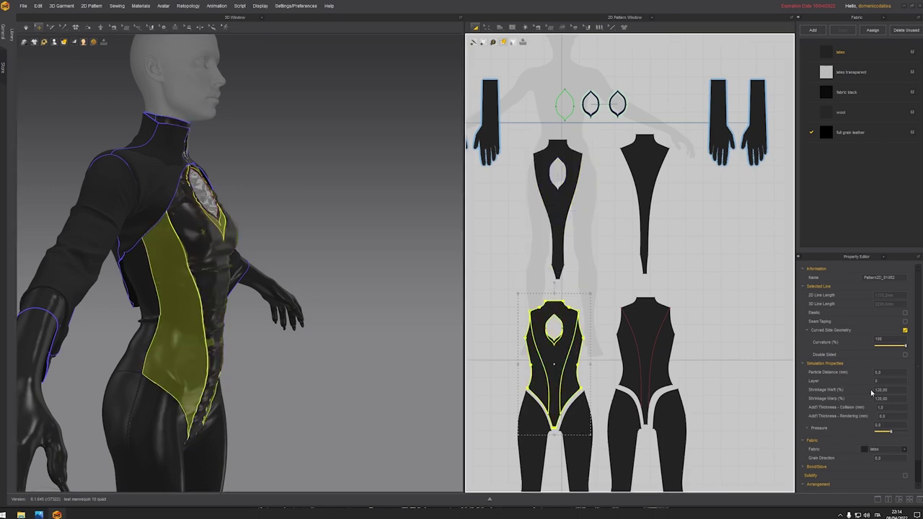
left_click(560, 196)
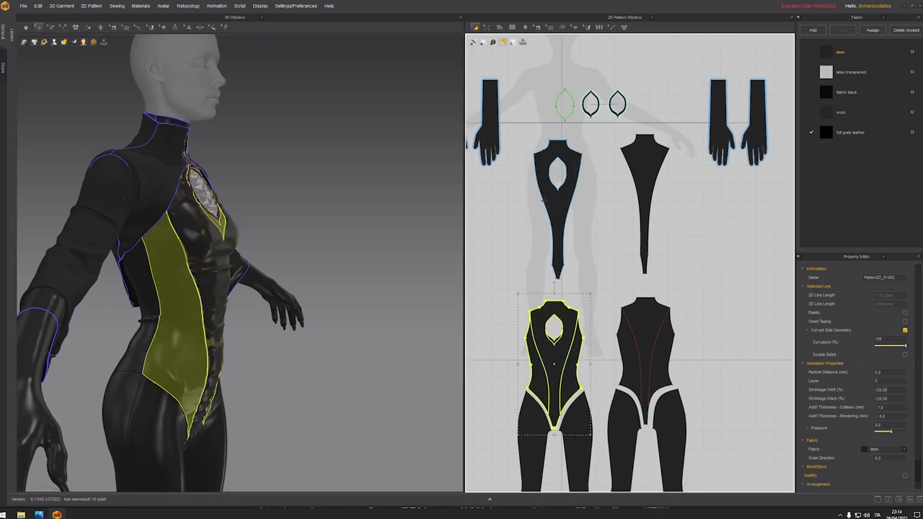
right_click_drag(354, 254, 215, 262)
left_click(219, 265)
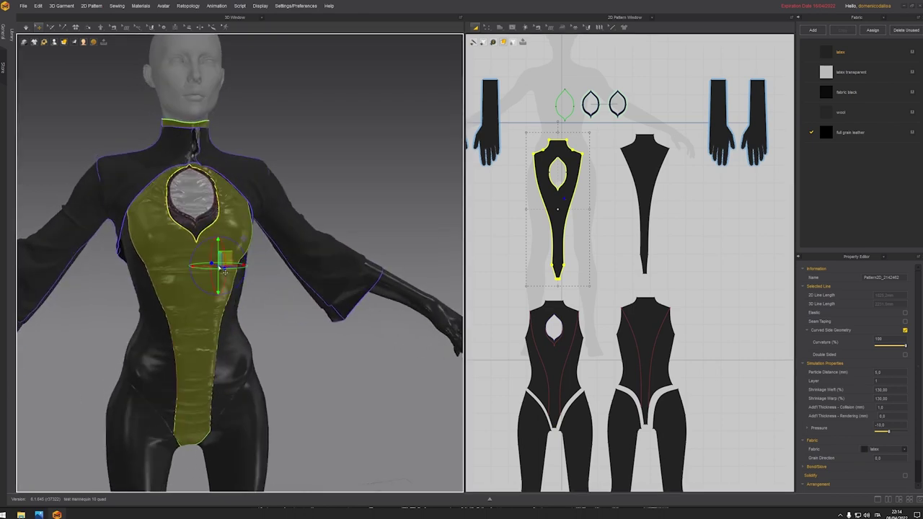
Clear the selection and show all hidden patterns on the 3D avatar again
left_click(276, 289)
right_click_drag(276, 289, 240, 274)
left_click(240, 274)
scroll(240, 274, "down", 2)
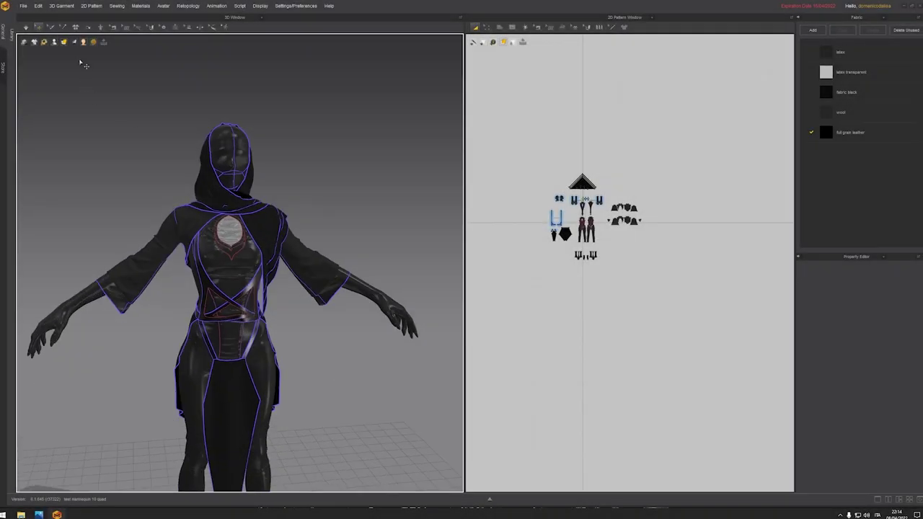
Display the garment as Mesh to inspect its topology, and switch the display to Thick Textured Surface
left_click(67, 44)
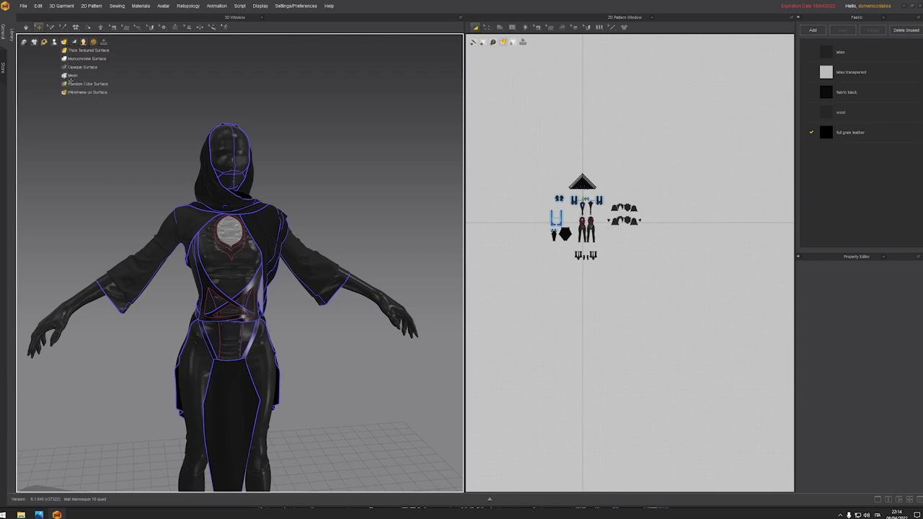
left_click(71, 77)
scroll(135, 257, "up", 4)
middle_click_drag(134, 258, 187, 266)
mouse_move(188, 267)
right_mouse_down()
mouse_move(235, 270)
mouse_move(169, 295)
mouse_move(193, 282)
right_mouse_up()
mouse_move(64, 43)
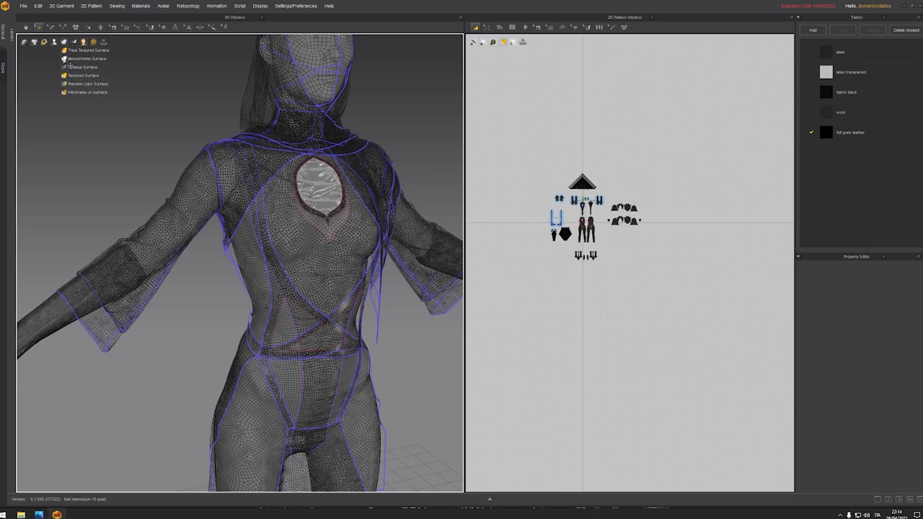
left_click(65, 51)
Look up the Quadrangulate command for the jacket's outer sleeve without applying it
left_click(186, 209)
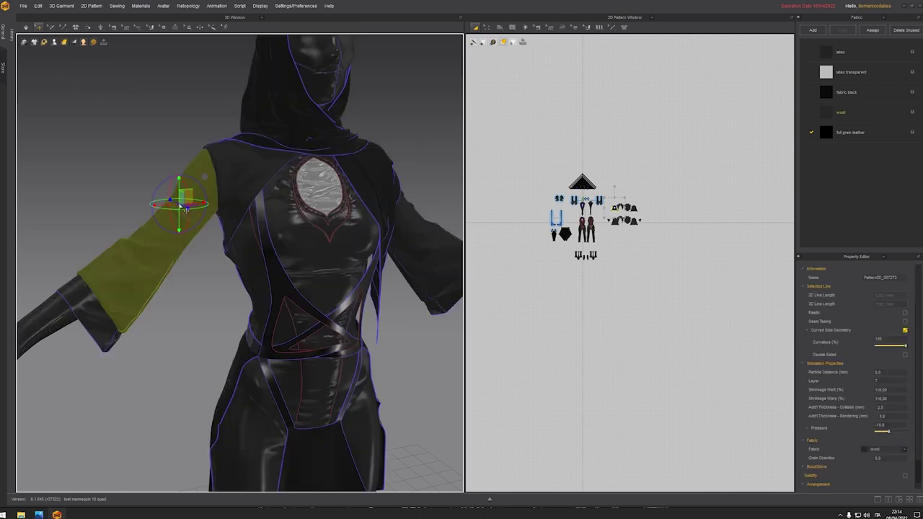
right_click(174, 268)
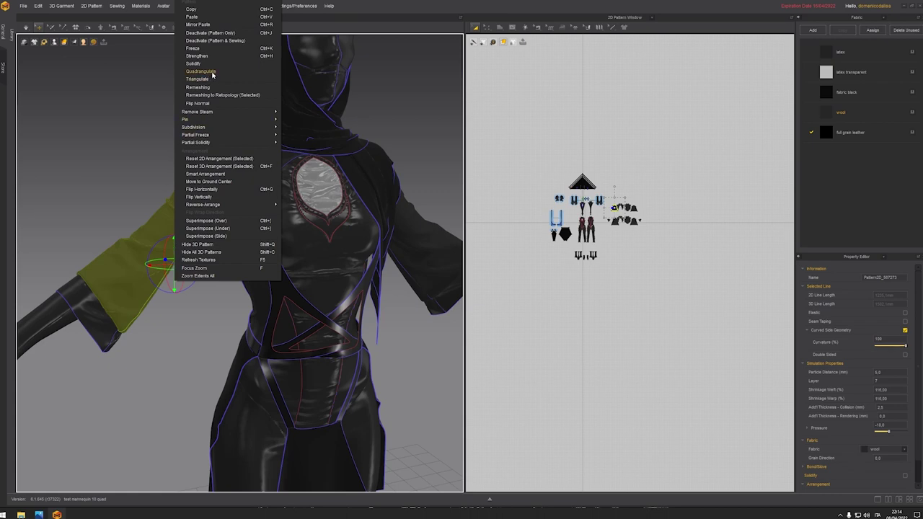
left_click(87, 156)
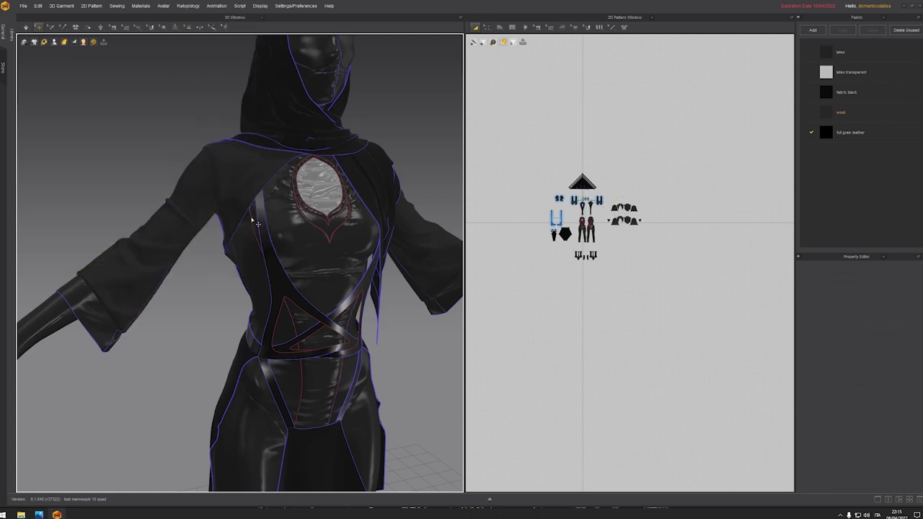
View the complete outfit from the front and check the properties of the jacket's latex sleeve cuff
scroll(281, 239, "down", 5)
right_click_drag(325, 258, 303, 248)
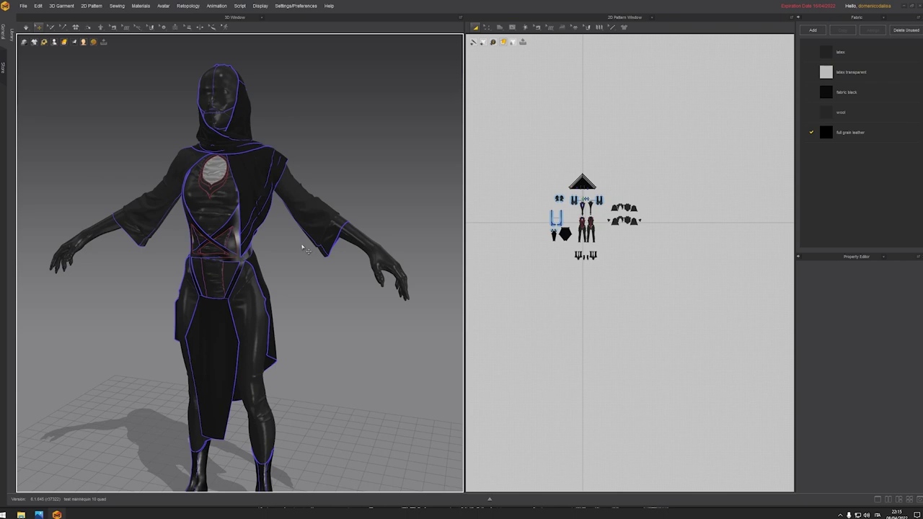
right_click_drag(303, 272, 326, 249)
left_click(325, 229)
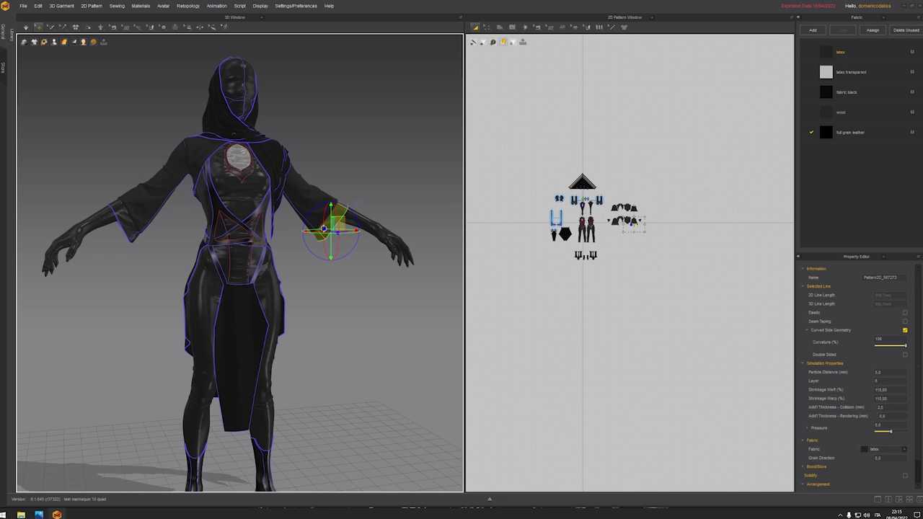
left_click(369, 258)
Select all jacket and shoulder pad patterns in 2D and view them on the avatar
scroll(382, 242, "up", 3)
scroll(642, 223, "up", 6)
middle_click_drag(626, 232, 641, 255)
left_click_drag(555, 186, 665, 273)
middle_click_drag(335, 225, 378, 238)
right_click_drag(378, 238, 328, 252)
middle_click_drag(472, 127, 501, 144)
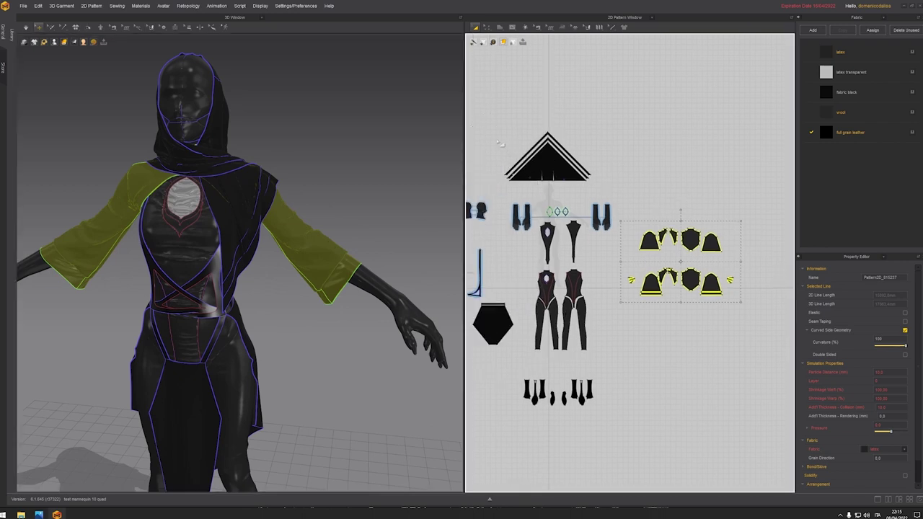
Clear the jacket selection, check the headscarf pattern, and examine the finished outfit from several angles
left_click(500, 143)
left_click(546, 163)
right_click_drag(329, 219, 354, 199)
left_click(318, 205)
scroll(348, 211, "up", 3)
middle_click_drag(540, 189, 540, 198)
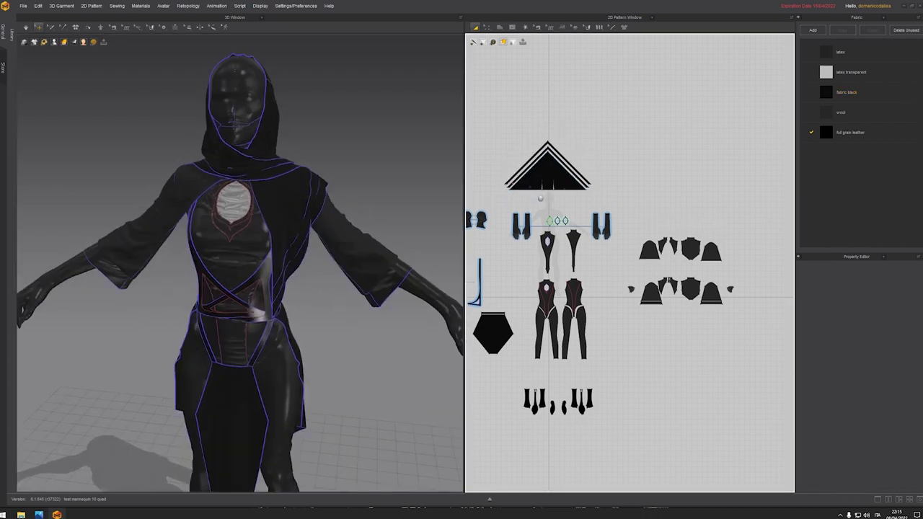
right_click_drag(540, 198, 542, 204)
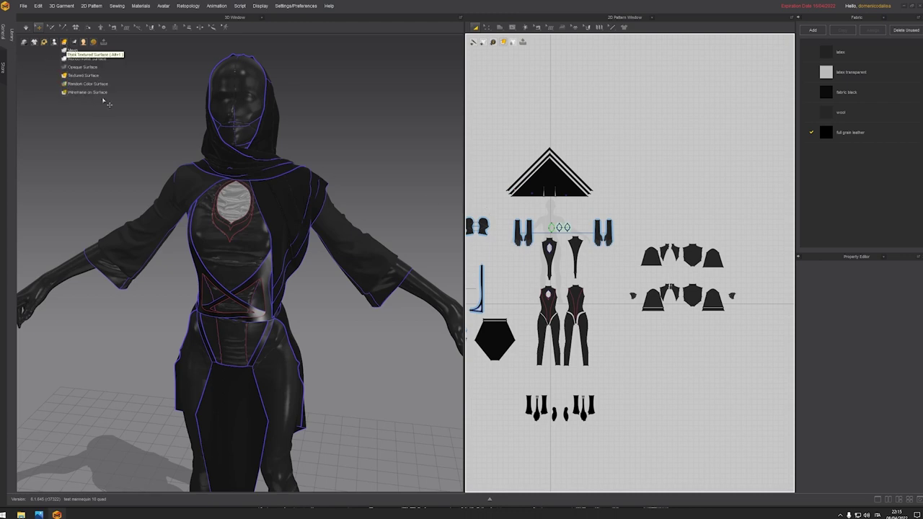
right_click_drag(243, 177, 375, 193)
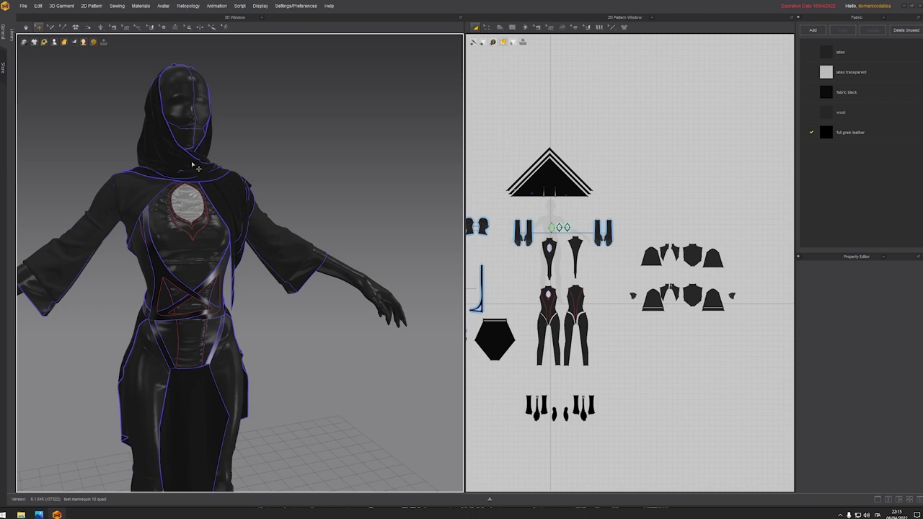
scroll(301, 202, "up", 5)
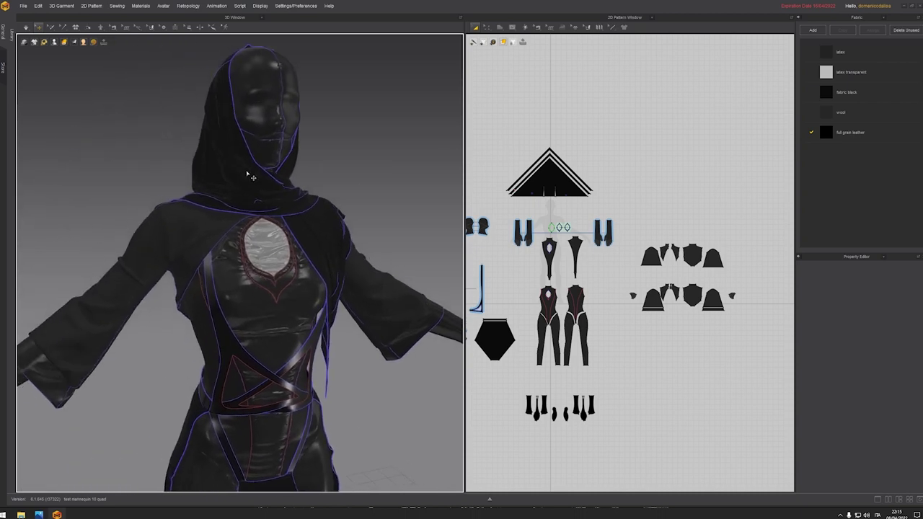
middle_click_drag(256, 380, 250, 320)
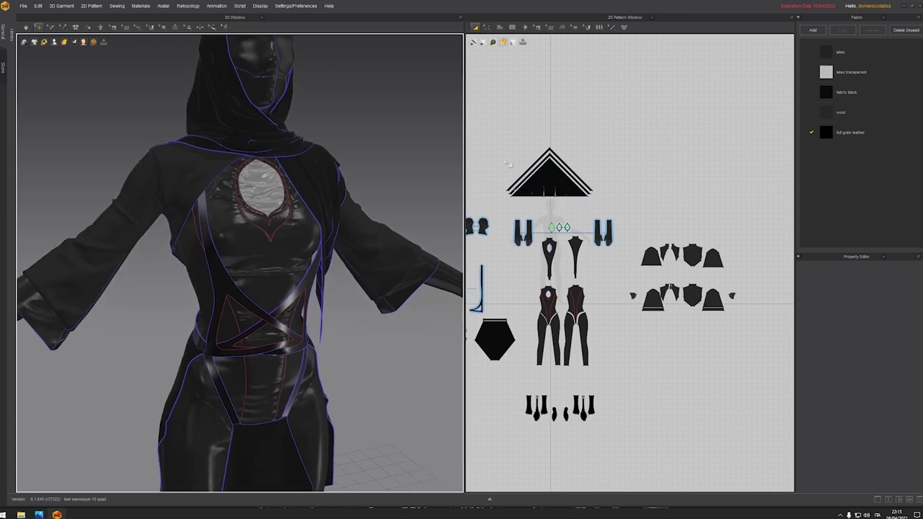
Set the particle distance of the headscarf, the crossed leather straps, the small waist straps and the skirt panel's upper band to 20 mm
left_click(549, 177)
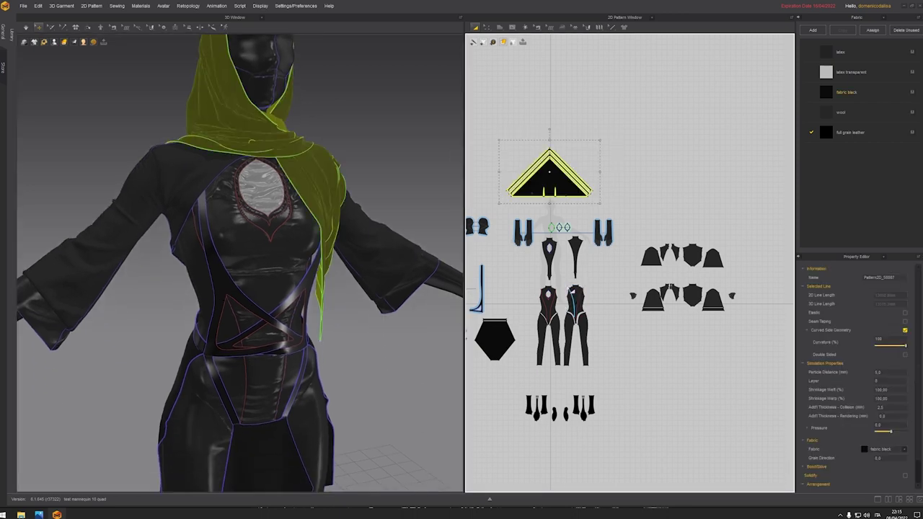
scroll(518, 313, "up", 2)
scroll(518, 309, "up", 2)
middle_click_drag(519, 303, 640, 270)
left_click(527, 271, "shift")
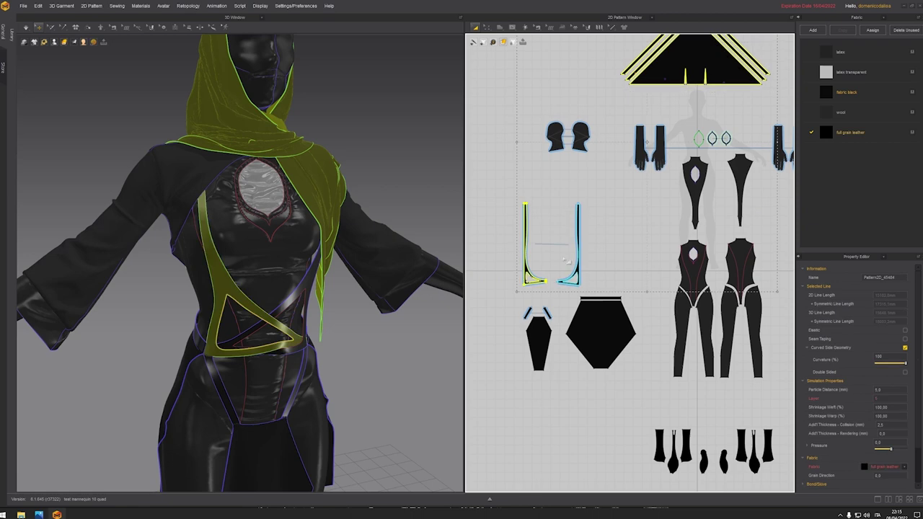
left_click(575, 273, "shift")
left_click(528, 313, "shift")
left_click(547, 313, "shift")
left_click(600, 298, "shift")
left_click(889, 390)
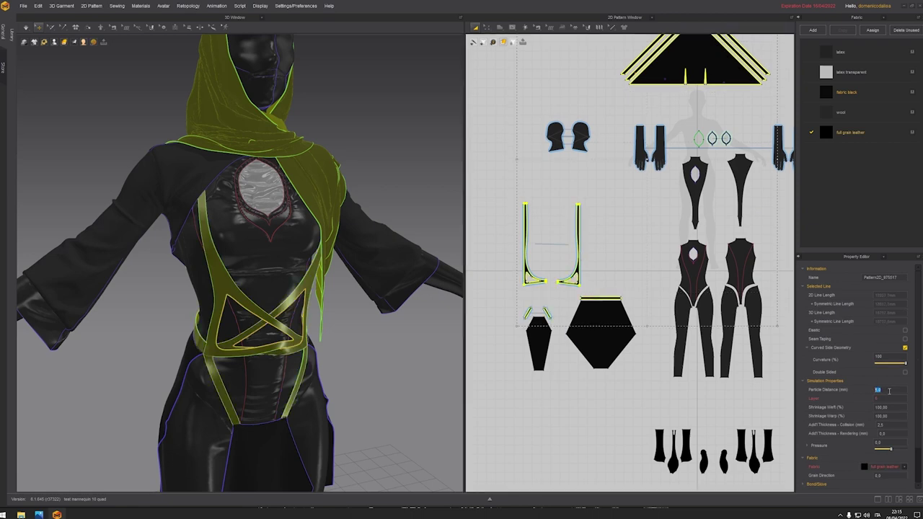
type("20")
key("Return")
middle_click_drag(264, 306, 270, 331)
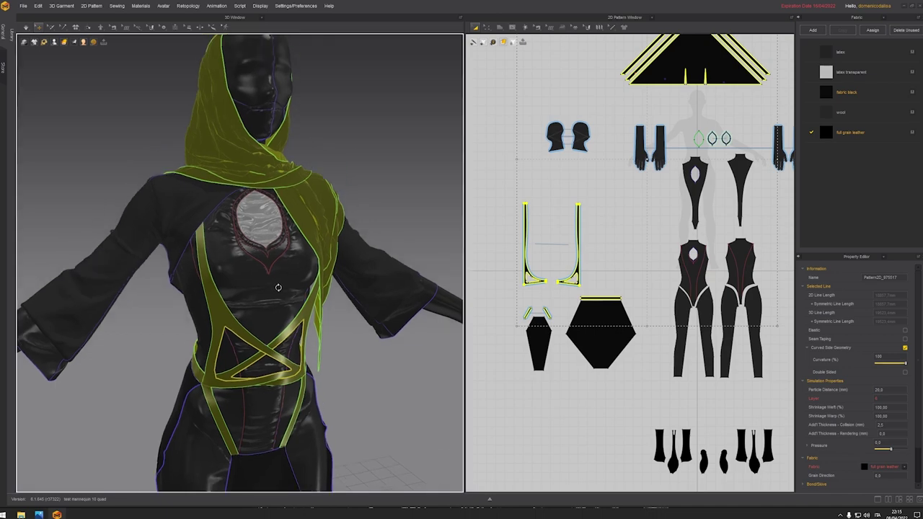
right_click_drag(277, 287, 265, 288)
Display the garment as Wireframe on Surface and examine the mesh of the headscarf and shoulder from the front and side
mouse_move(64, 45)
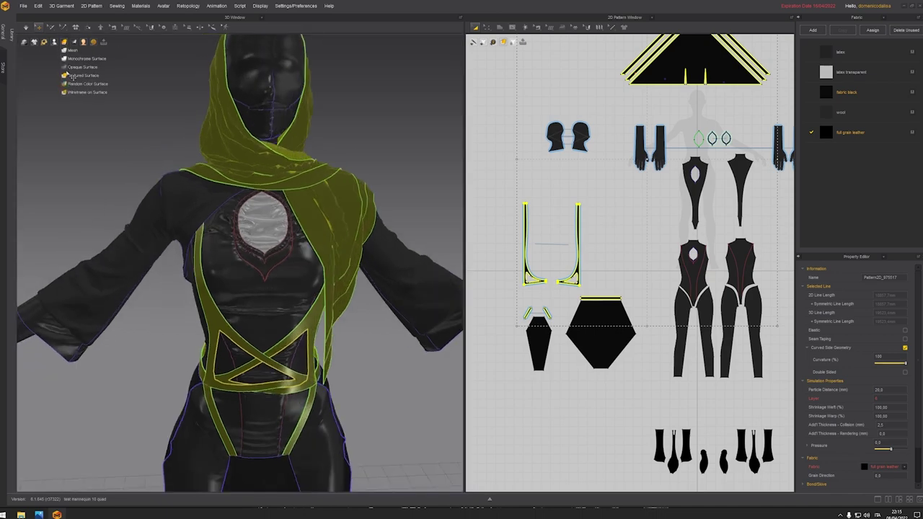
left_click(71, 97)
left_click(389, 189)
scroll(383, 186, "up", 3)
right_click_drag(329, 194, 270, 192)
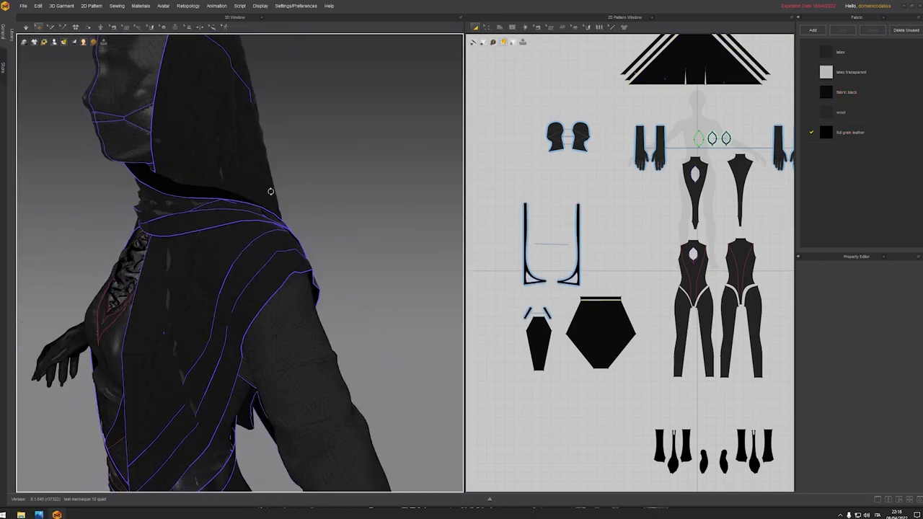
middle_click_drag(256, 252, 264, 284)
right_click_drag(264, 284, 308, 267)
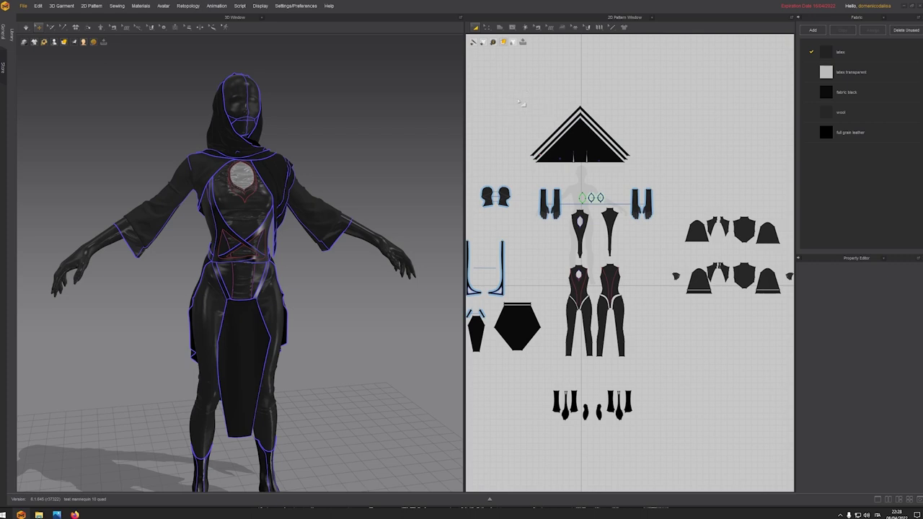
Select all headscarf patterns in 2D and start an OBJ export of only the selection, saved as veil on the Desktop
left_click_drag(533, 98, 647, 179)
scroll(254, 216, "up", 3)
right_click_drag(255, 217, 383, 254)
left_click(23, 6)
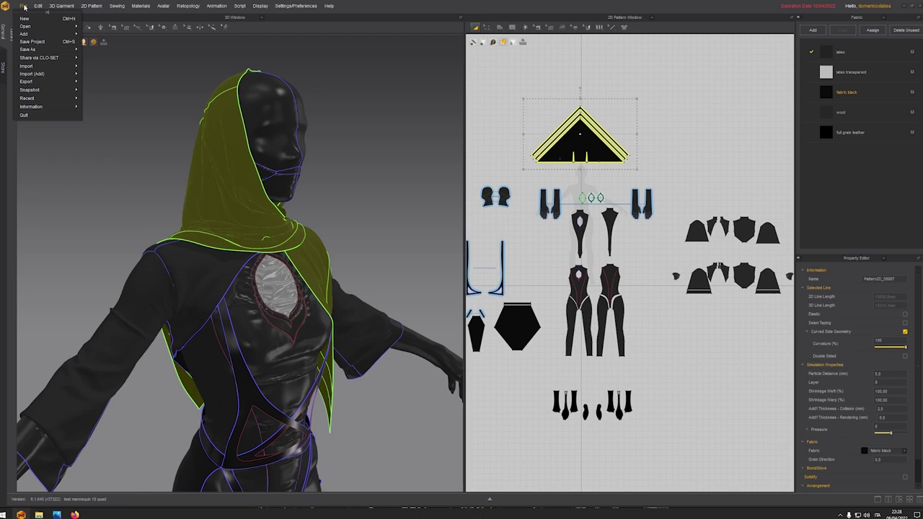
mouse_move(34, 83)
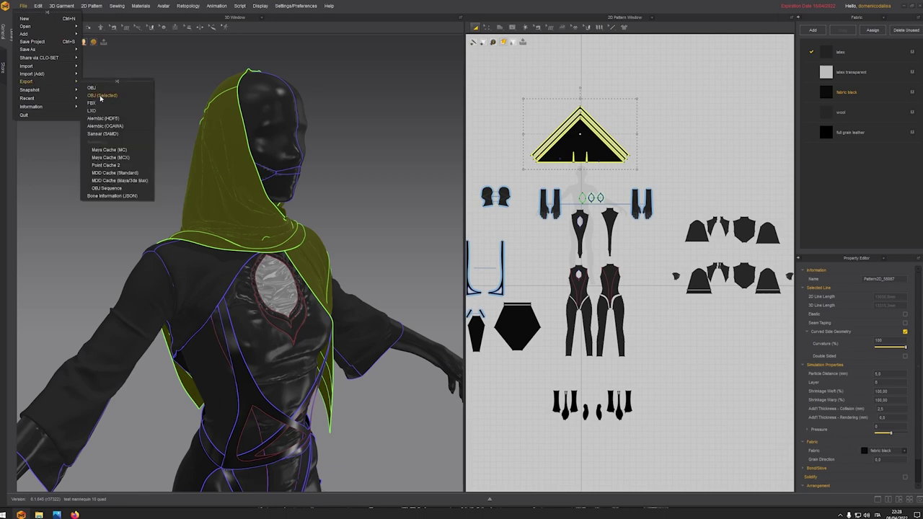
left_click(95, 96)
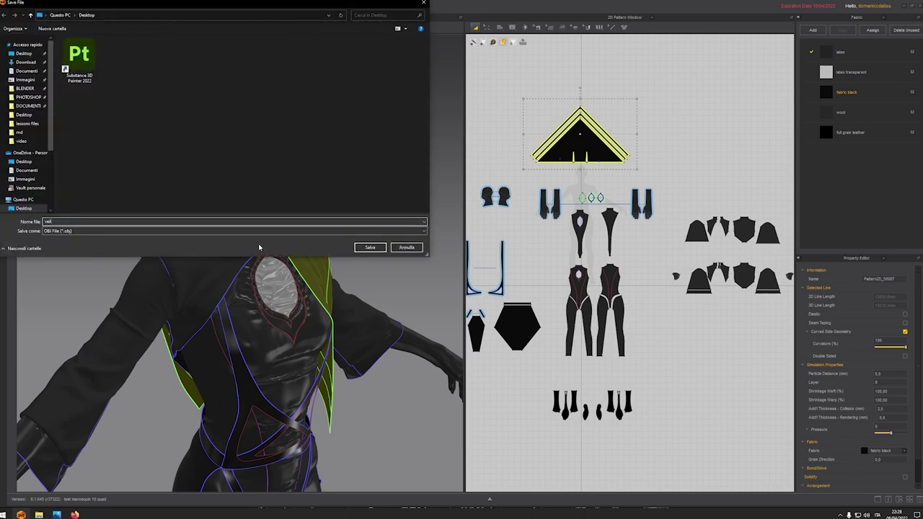
left_click(369, 248)
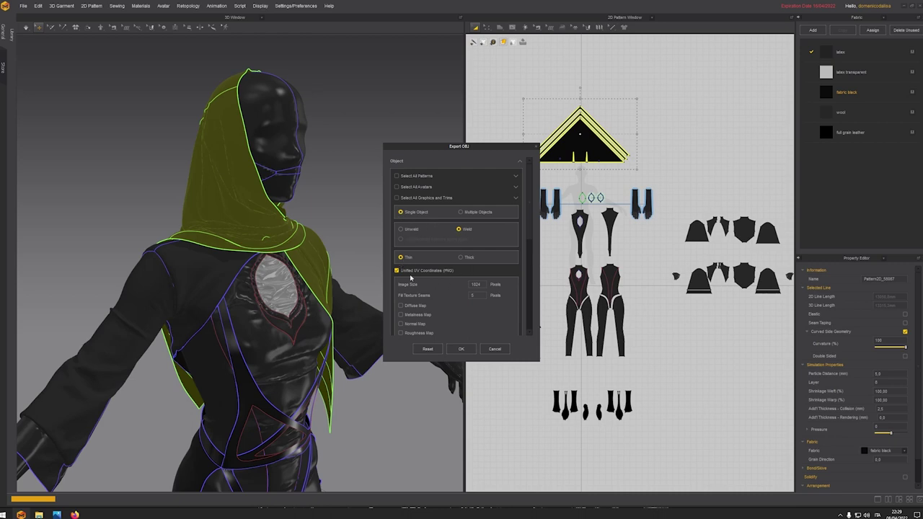
Adjust the export scale percentage and export the headscarf as a single, welded, thin object with unified UV coordinates
scroll(477, 267, "down", 5)
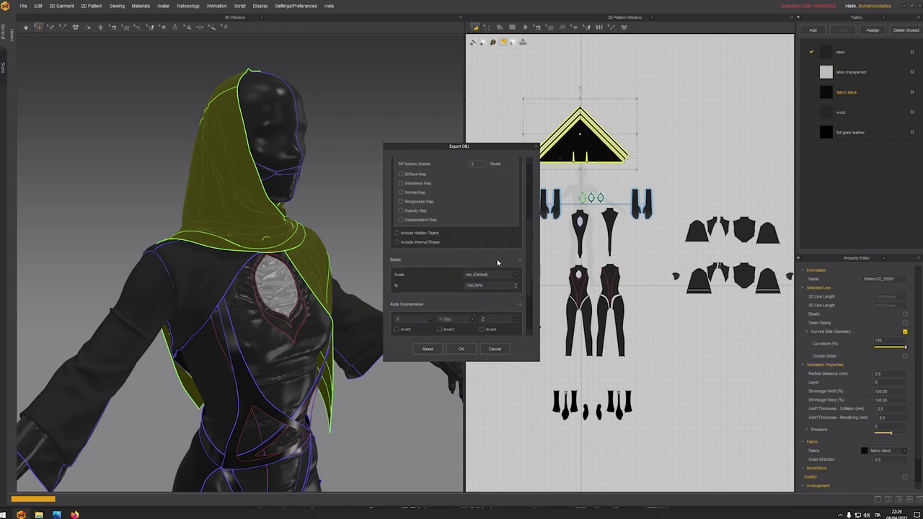
scroll(494, 262, "down", 1)
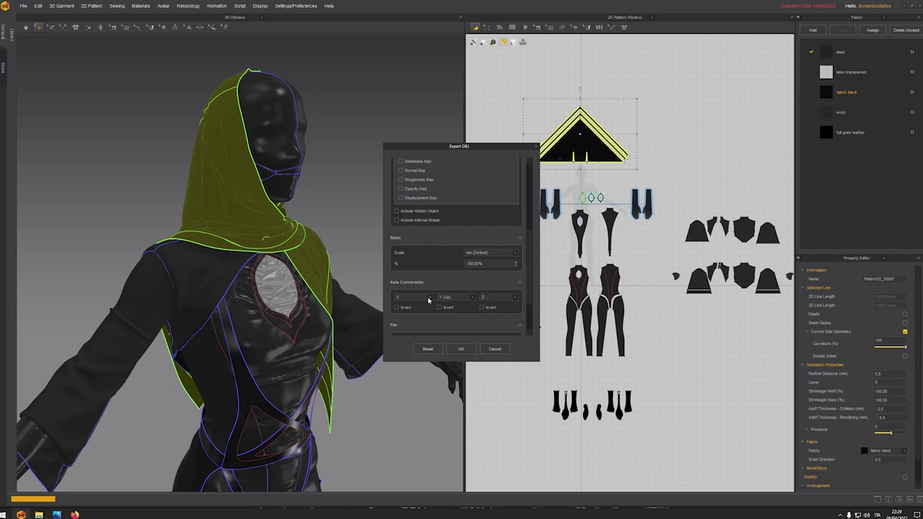
double_click(468, 265)
left_click(472, 265)
key("BackSpace")
left_click(465, 349)
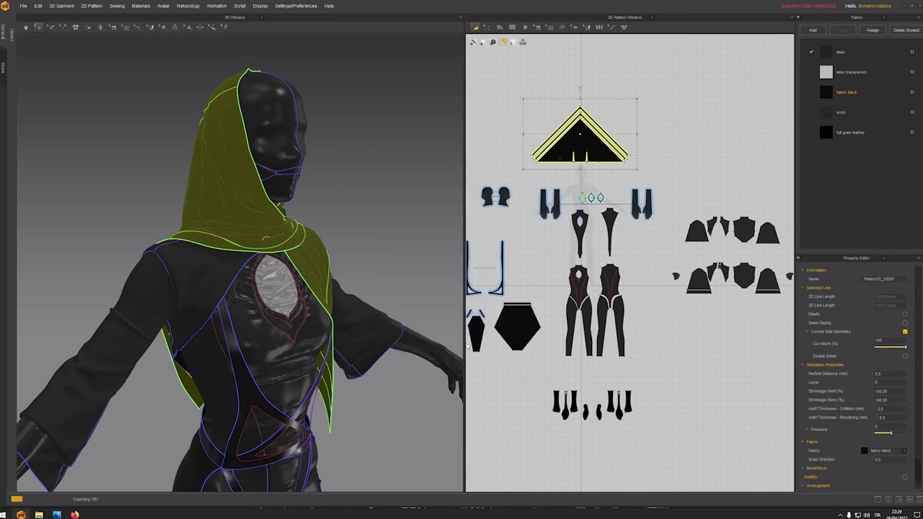